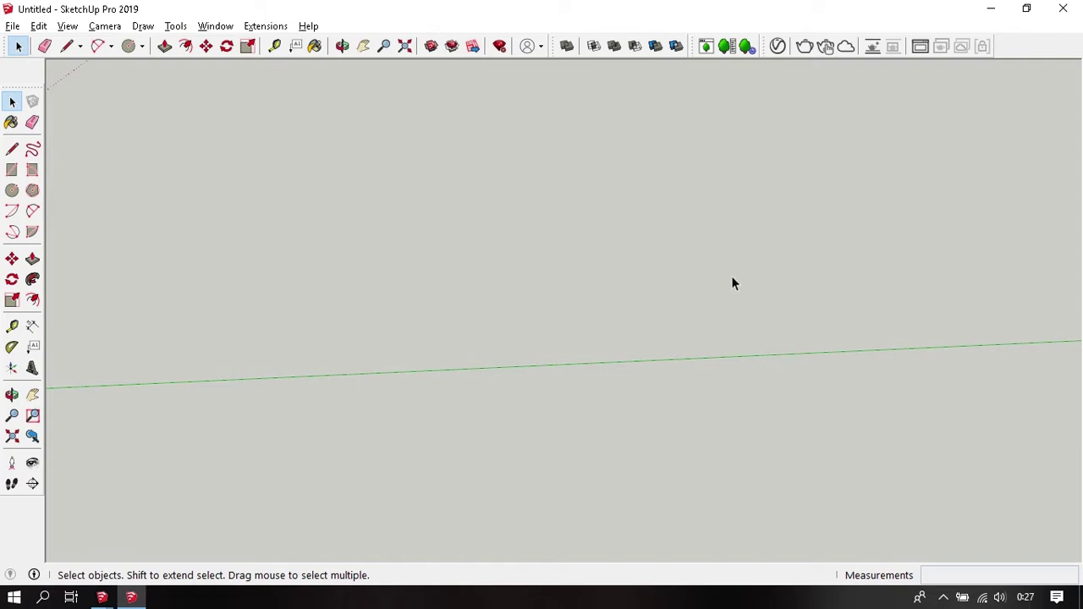
- Orbit around the two existing staircases to inspect them, including the left stair's underside
scroll(731, 276, "down", 3)
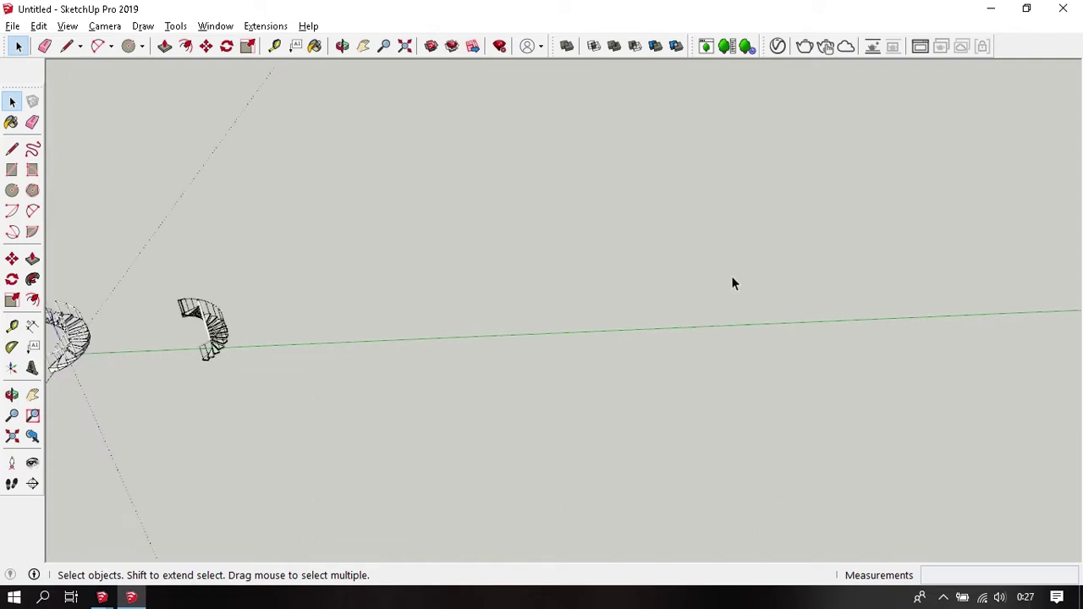
scroll(592, 310, "down", 2)
scroll(507, 322, "up", 2)
mouse_move(345, 330)
middle_mouse_down()
mouse_move(472, 310)
mouse_move(525, 381)
mouse_move(531, 353)
middle_mouse_up()
scroll(472, 310, "up", 3)
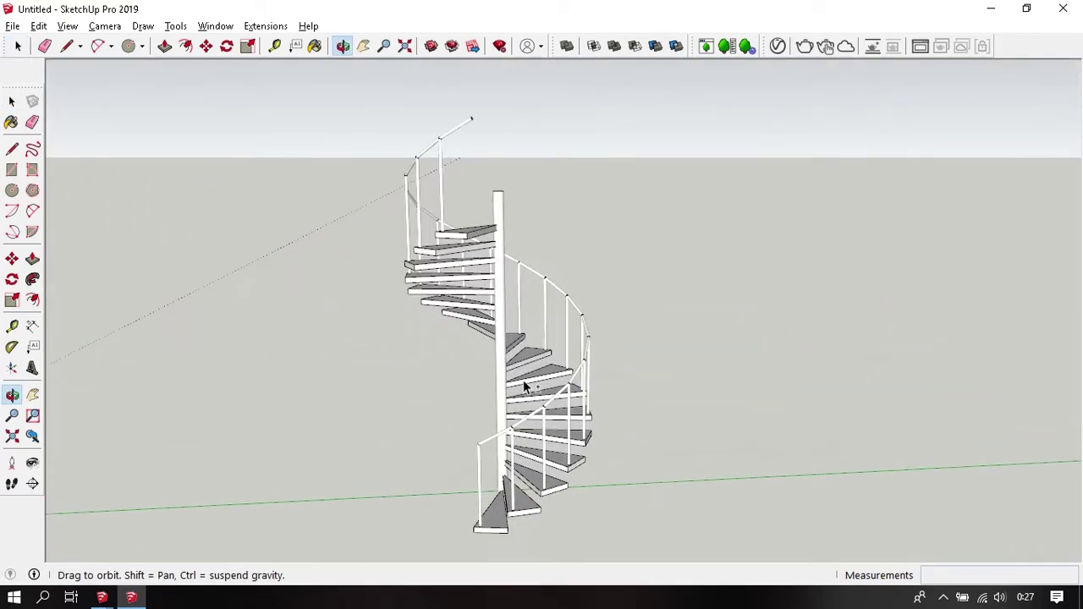
left_click(503, 191)
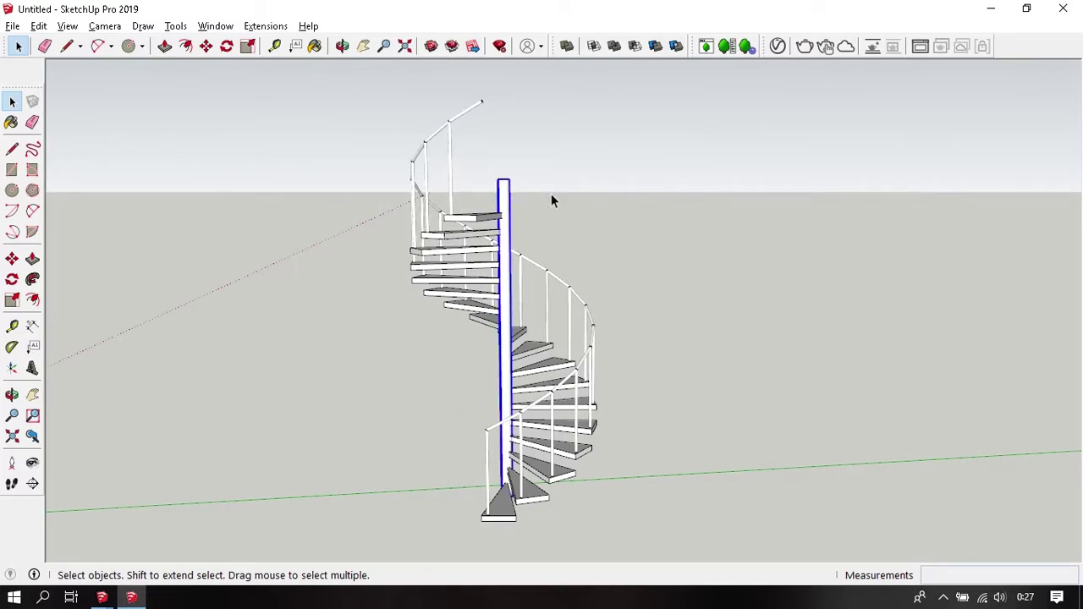
left_click(709, 260)
scroll(779, 299, "down", 3)
scroll(390, 330, "up", 2)
scroll(312, 345, "up", 2)
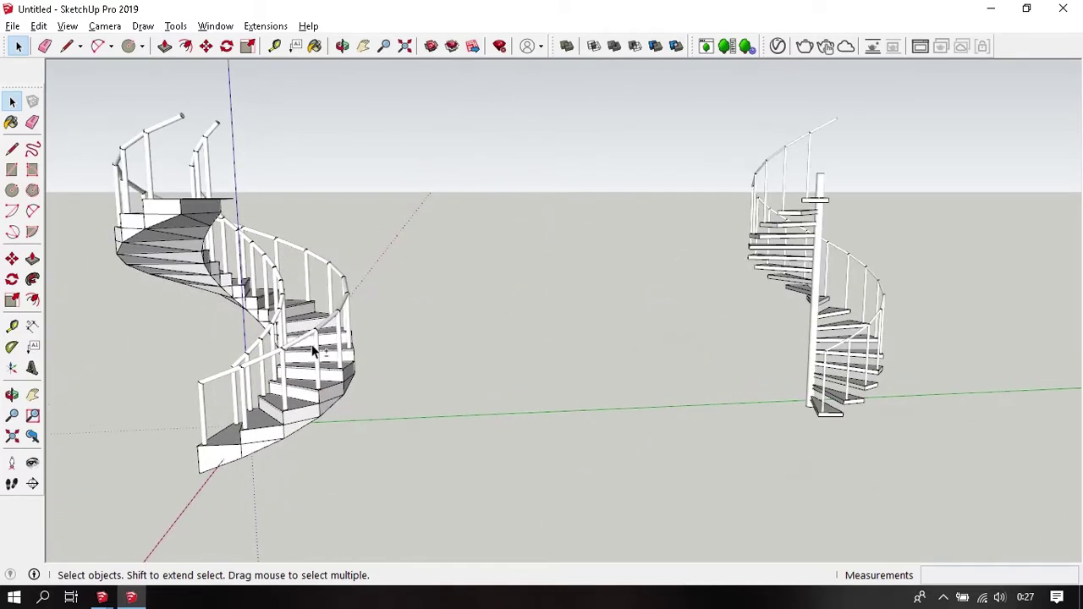
middle_click_drag(312, 344, 457, 398)
scroll(455, 397, "up", 2)
middle_click_drag(498, 368, 553, 299)
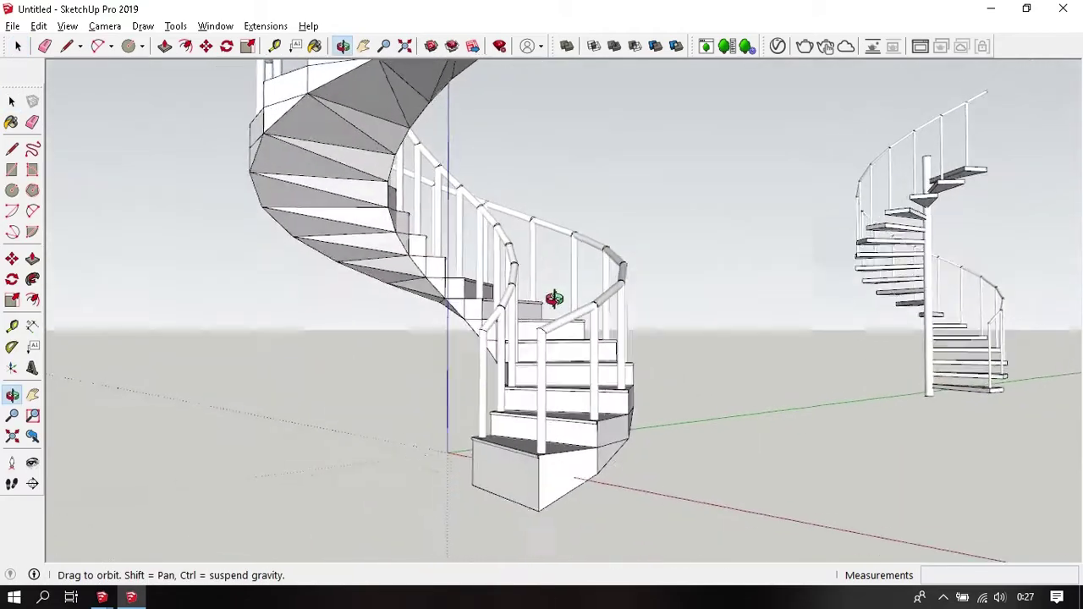
scroll(386, 380, "down", 2)
scroll(395, 387, "down", 2)
mouse_move(394, 387)
middle_mouse_down()
mouse_move(752, 336)
mouse_move(551, 433)
mouse_move(682, 330)
mouse_move(588, 300)
mouse_move(556, 317)
mouse_move(556, 349)
mouse_move(525, 316)
mouse_move(566, 364)
middle_mouse_up()
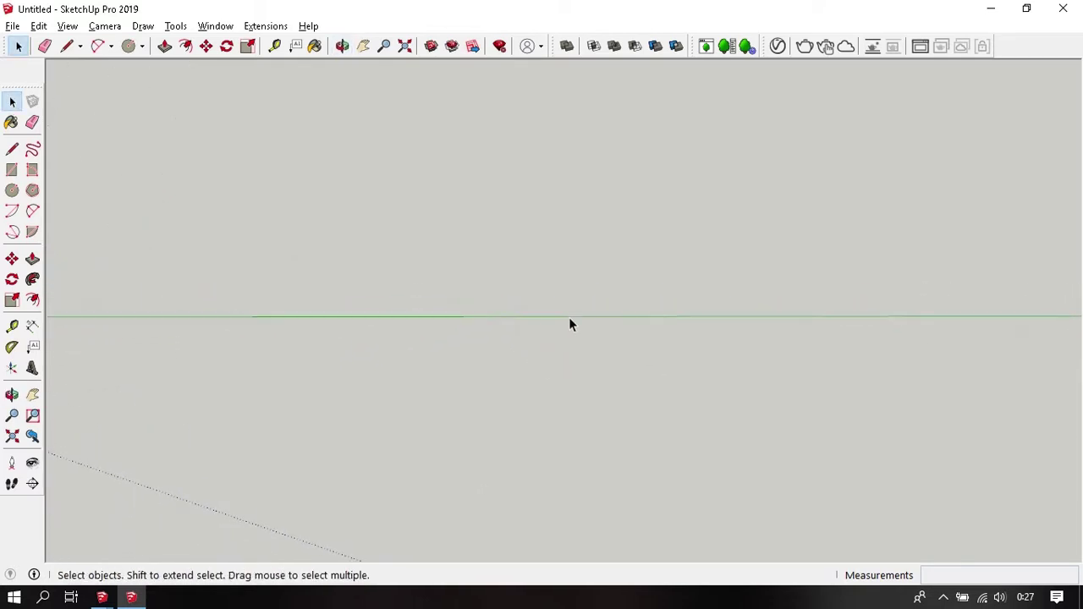
middle_click_drag(570, 321, 599, 364)
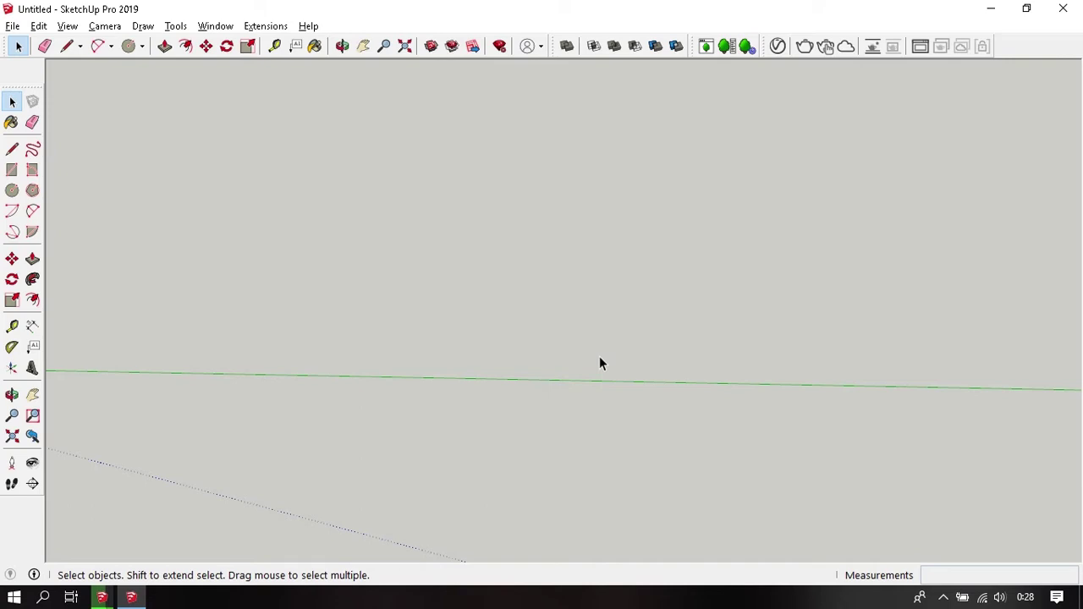
- Draw a circle of radius 60 centred on the green axis
key("c")
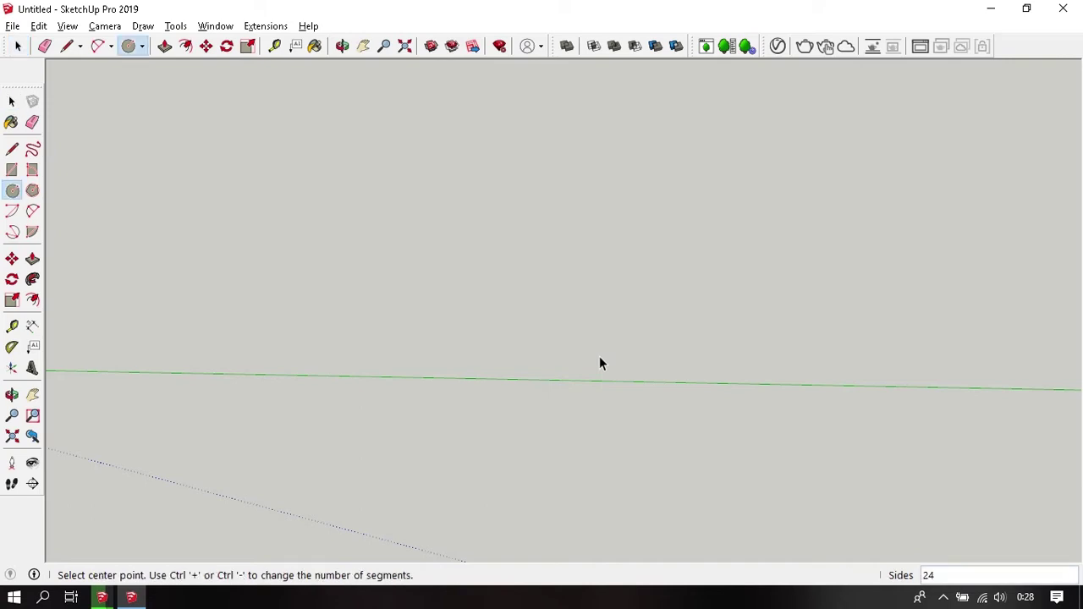
left_click(613, 379)
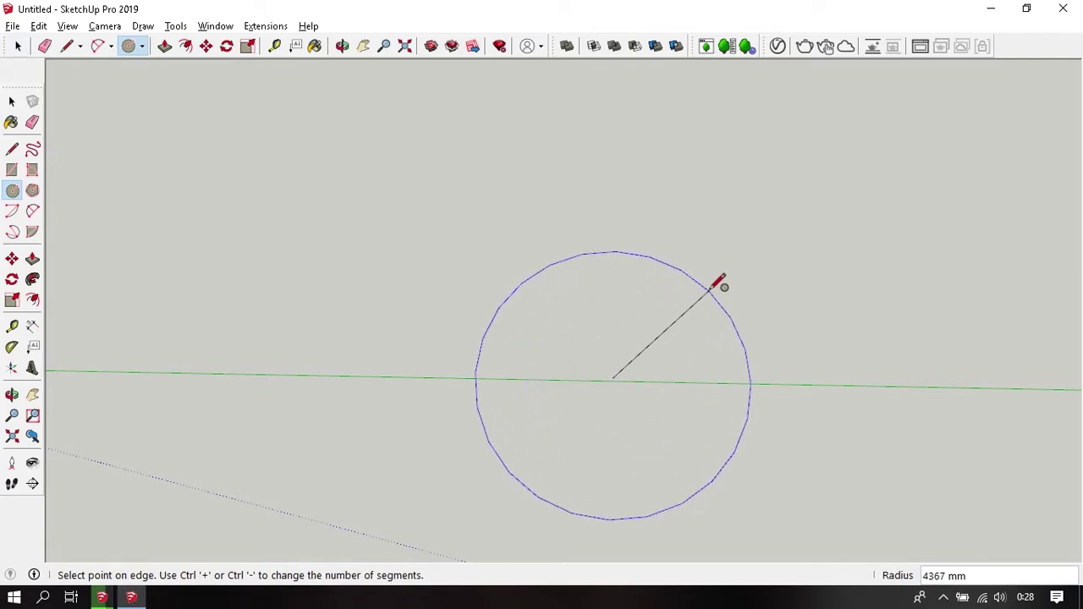
type("60")
key("Return")
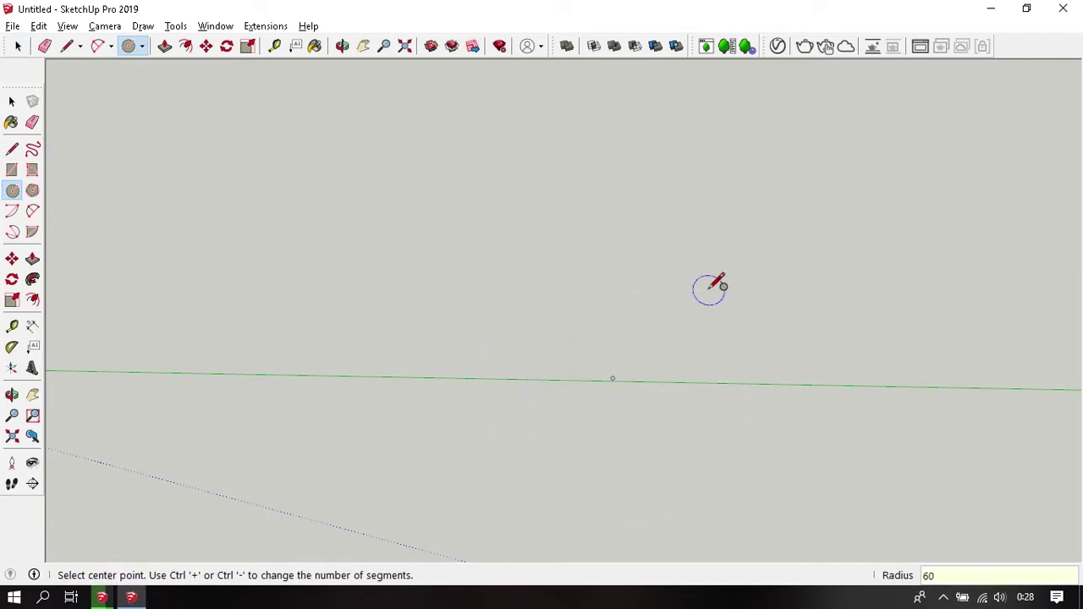
scroll(643, 406, "up", 1)
scroll(611, 382, "up", 2)
scroll(600, 295, "up", 2)
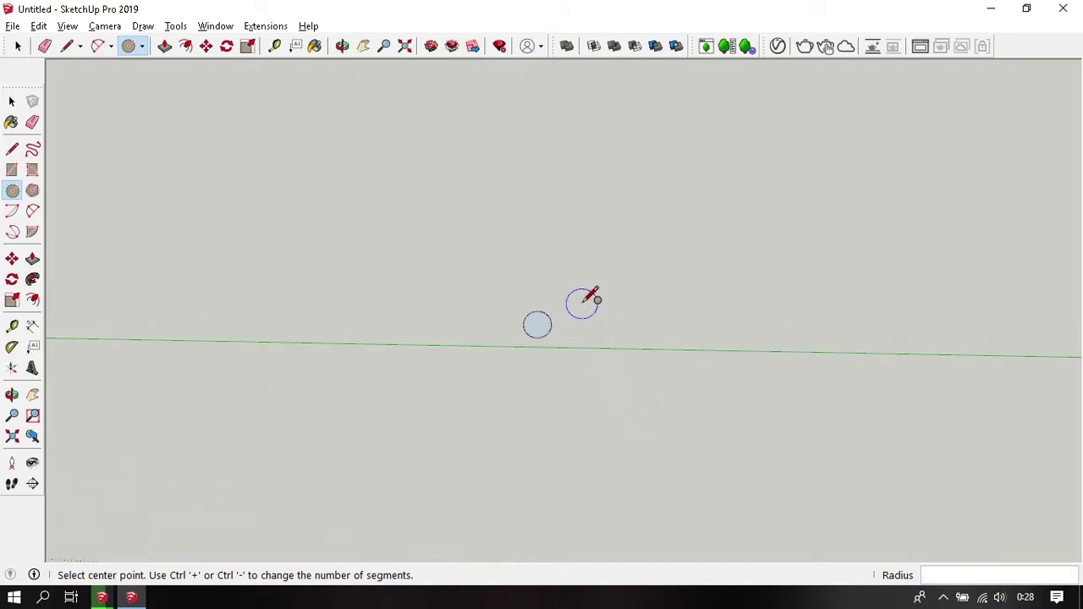
scroll(584, 306, "up", 4)
key("f")
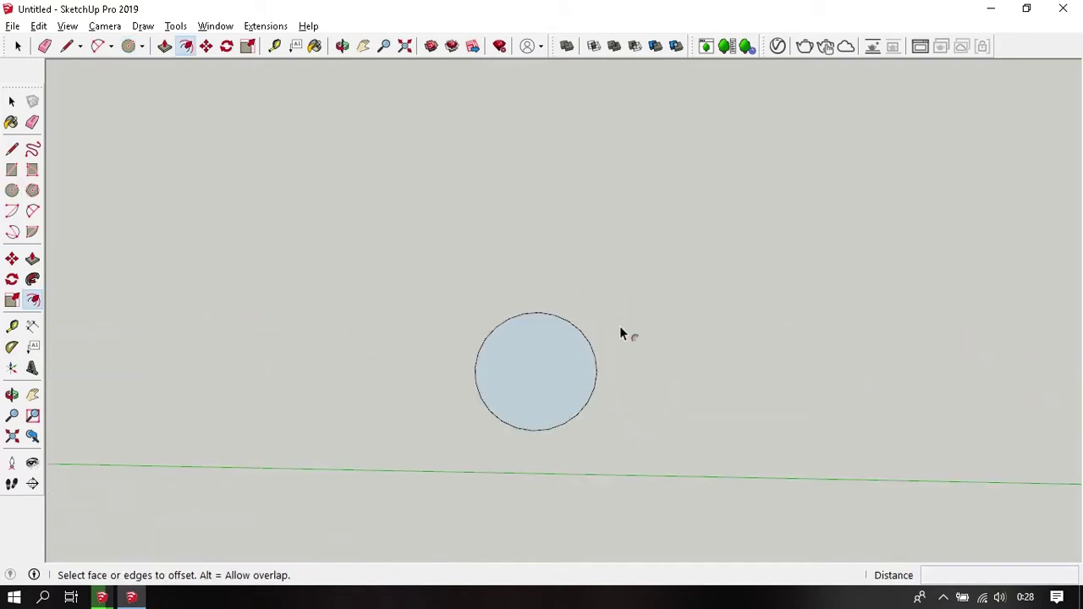
- Offset the small circle 700 outward to form a large concentric disc
left_click(569, 355)
left_click(567, 354)
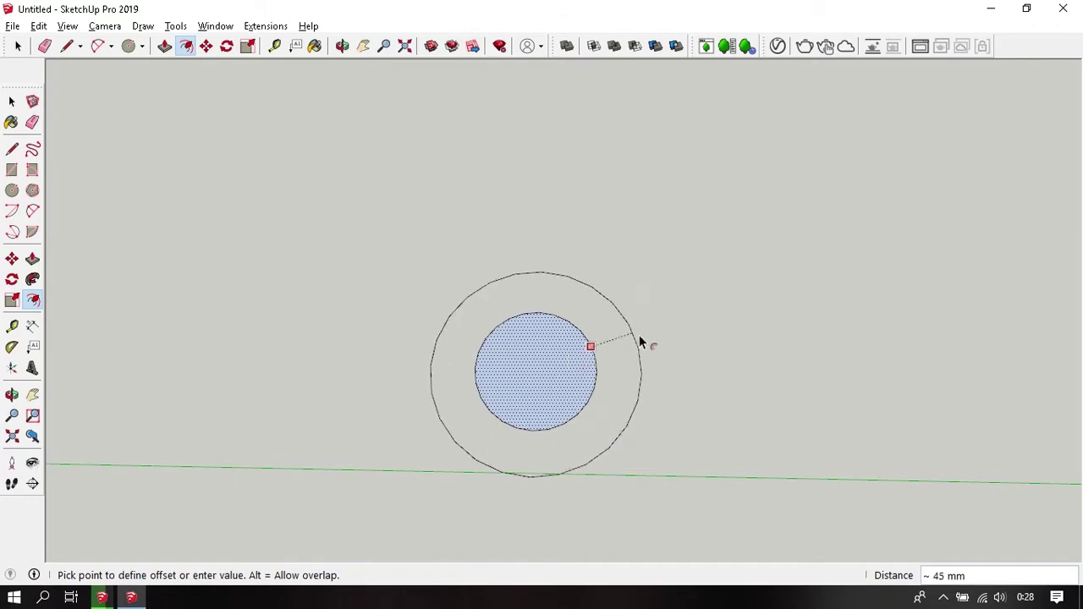
type("7")
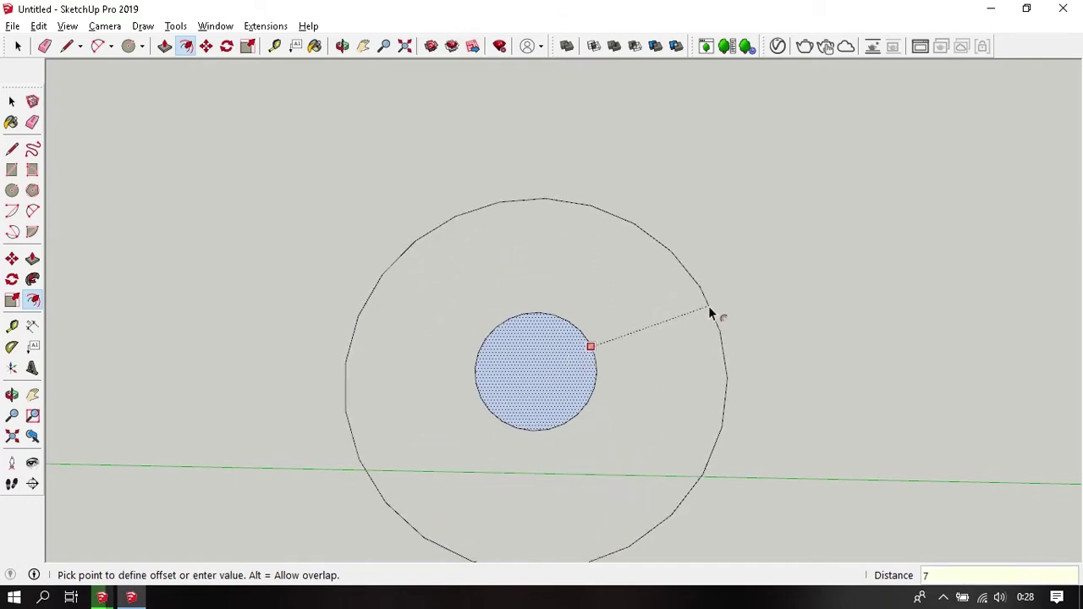
type("00")
key("Return")
- Reframe the view on the large disc and select the small centre circle
scroll(709, 306, "down", 2)
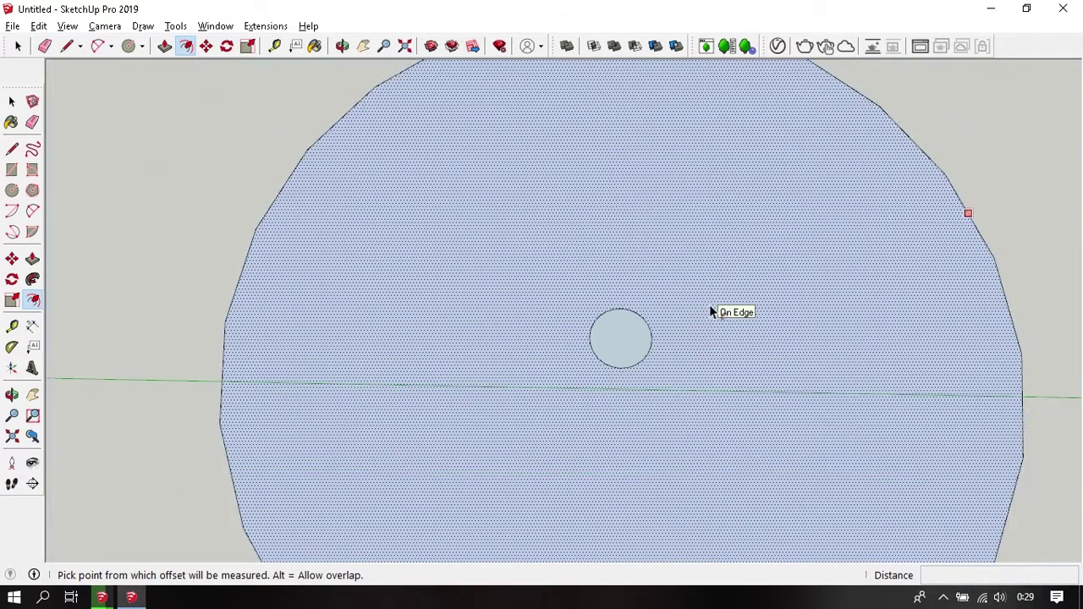
scroll(709, 306, "down", 2)
scroll(709, 306, "down", 1)
middle_click_drag(705, 302, 636, 323, "shift")
key("space")
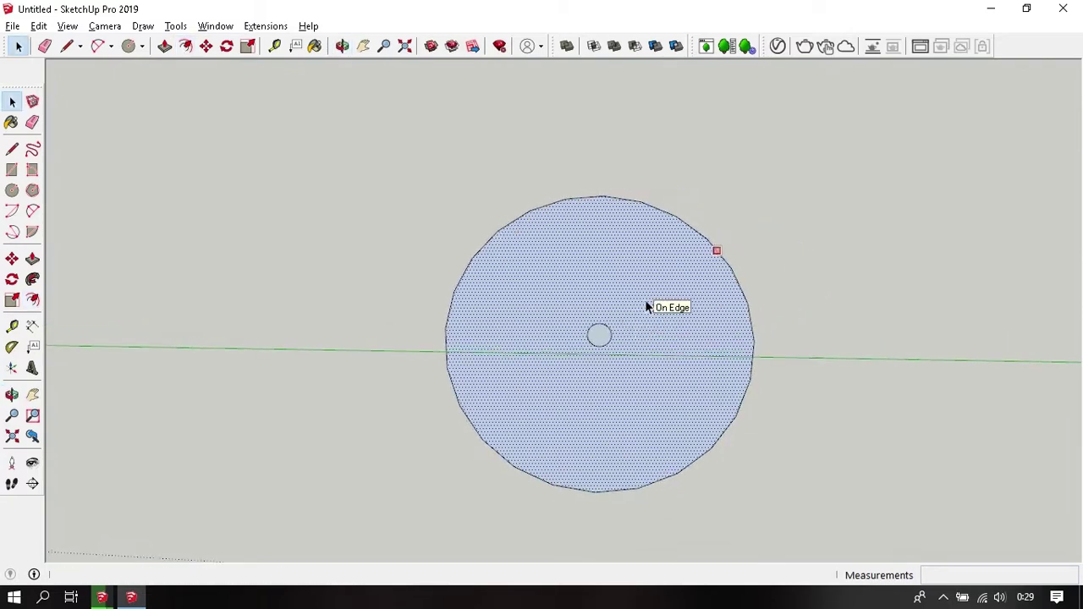
scroll(599, 340, "up", 1)
scroll(595, 335, "up", 3)
left_click(595, 336)
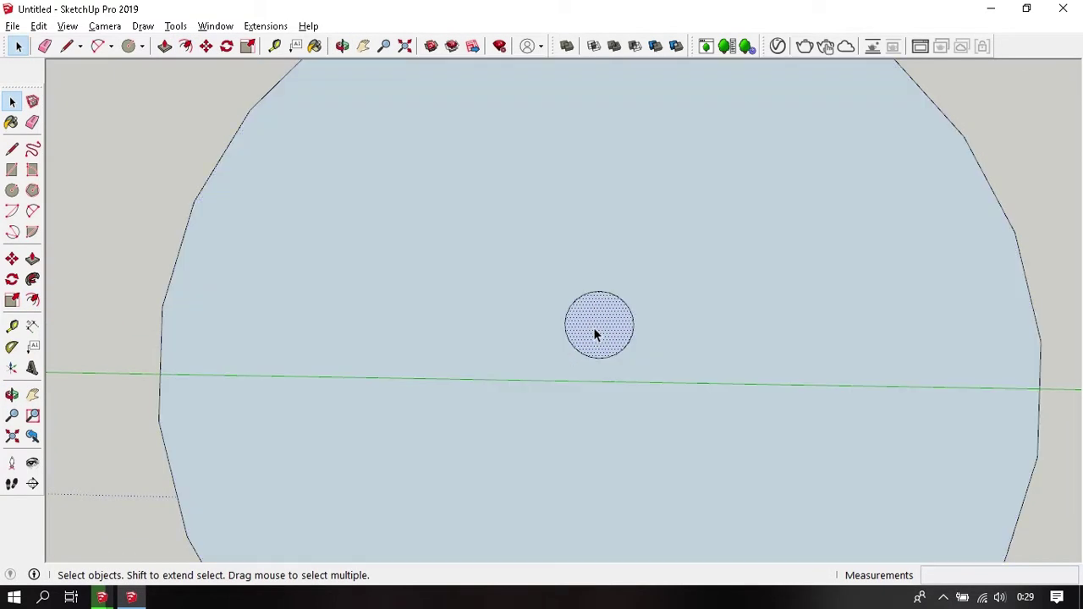
- Copy the small circle out of the disc onto the green axis
key("m")
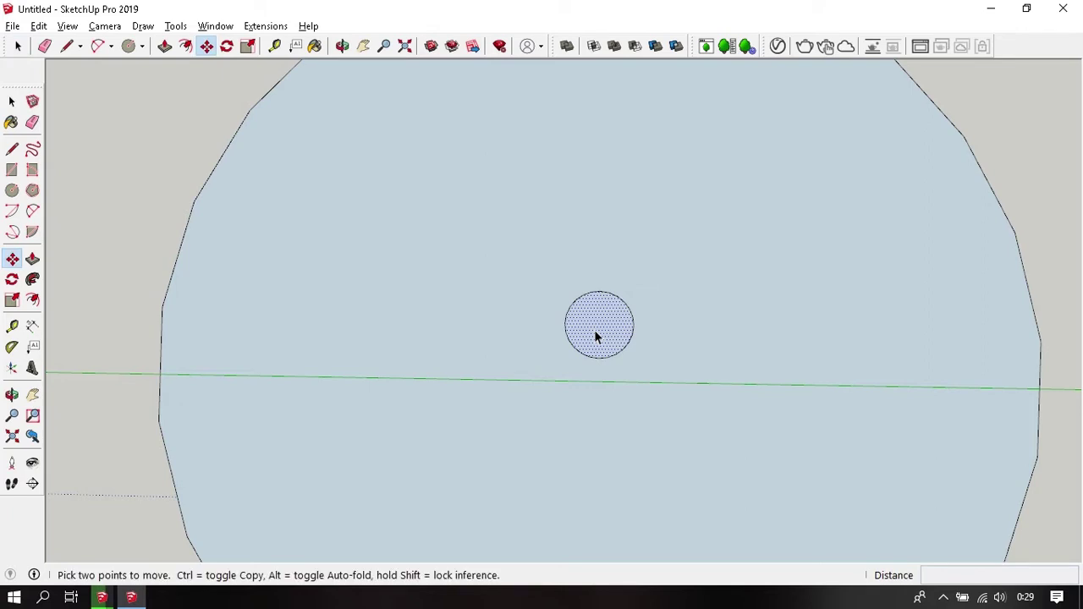
key("ctrl")
left_click(595, 336)
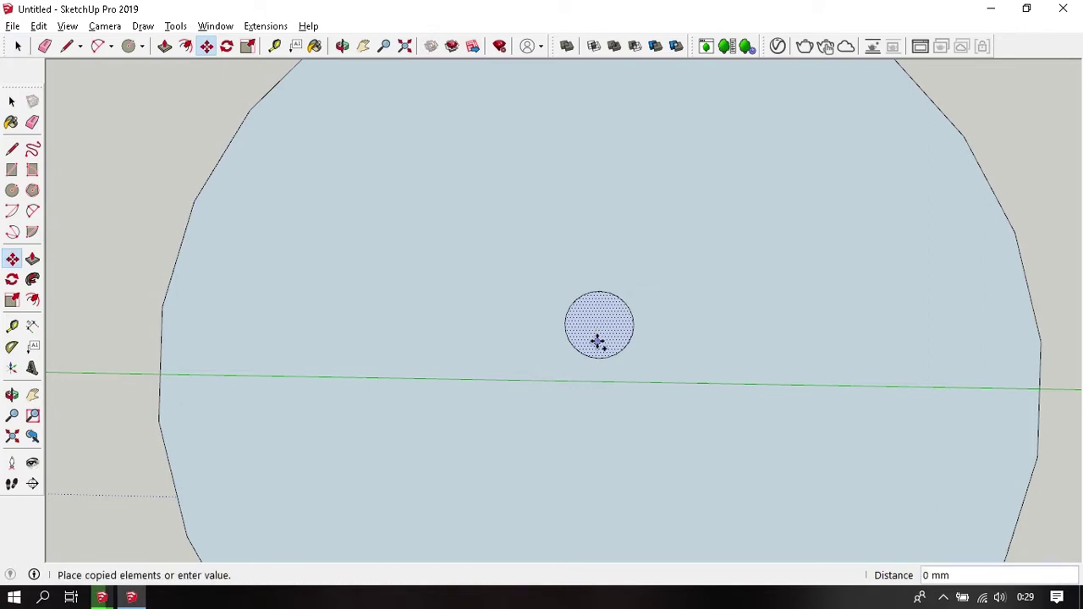
scroll(596, 338, "down", 2)
scroll(597, 339, "down", 3)
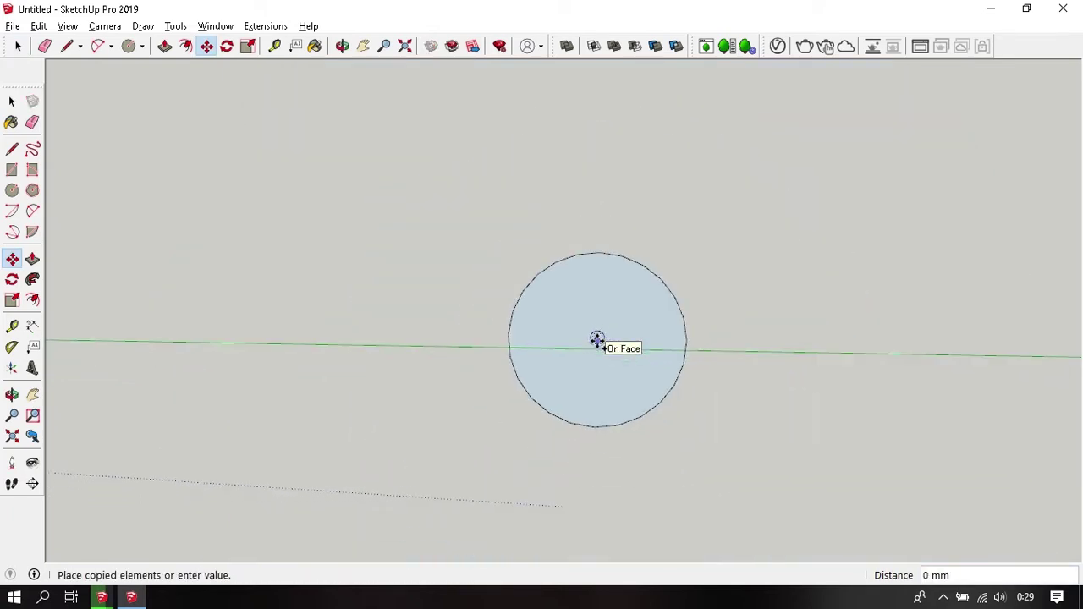
left_click(811, 381)
key("space")
left_click(785, 381)
scroll(634, 345, "up", 2)
scroll(589, 325, "up", 3)
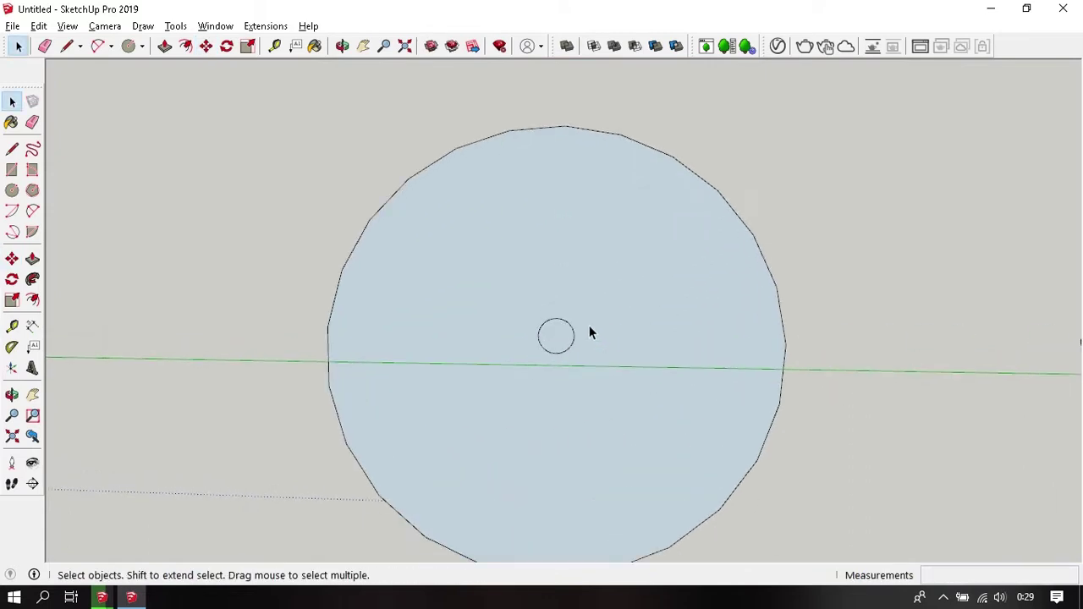
- Delete the original small circle from the disc's centre
key("e")
scroll(589, 325, "down", 1)
key("space")
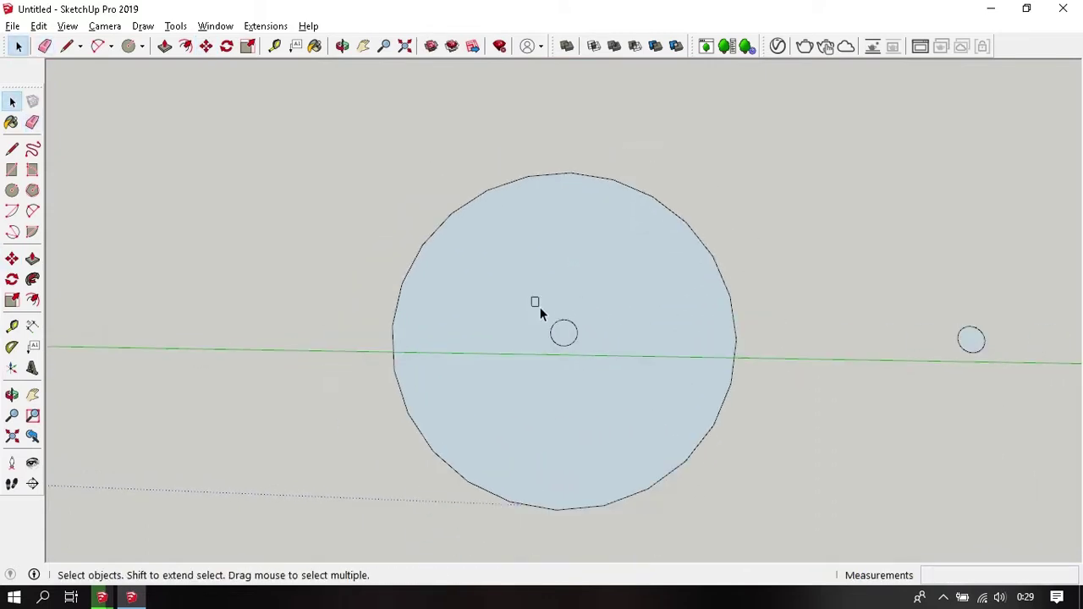
left_click_drag(540, 310, 602, 370)
key("Delete")
- Select the large disc with its edges and mark its centre point from the context menu
double_click(570, 257)
right_click(569, 256)
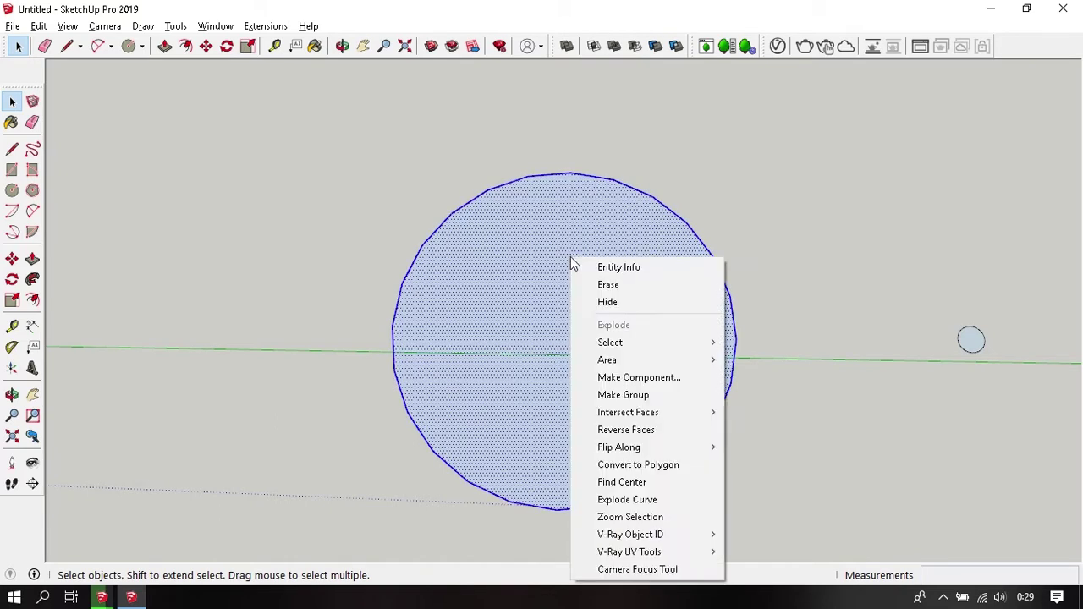
left_click(684, 482)
left_click(778, 271)
scroll(612, 327, "up", 2)
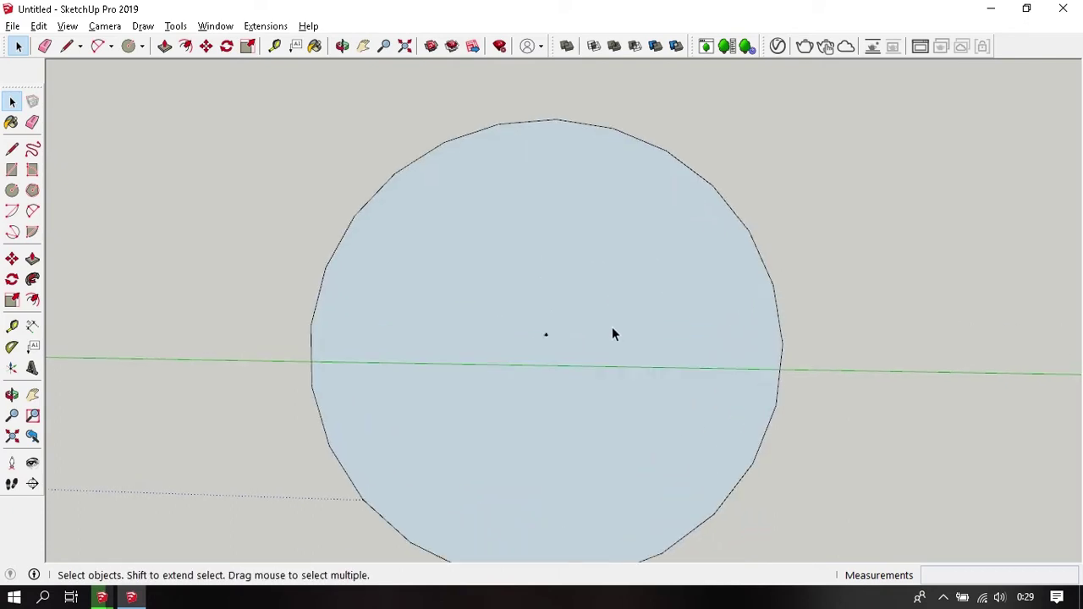
scroll(580, 331, "up", 2)
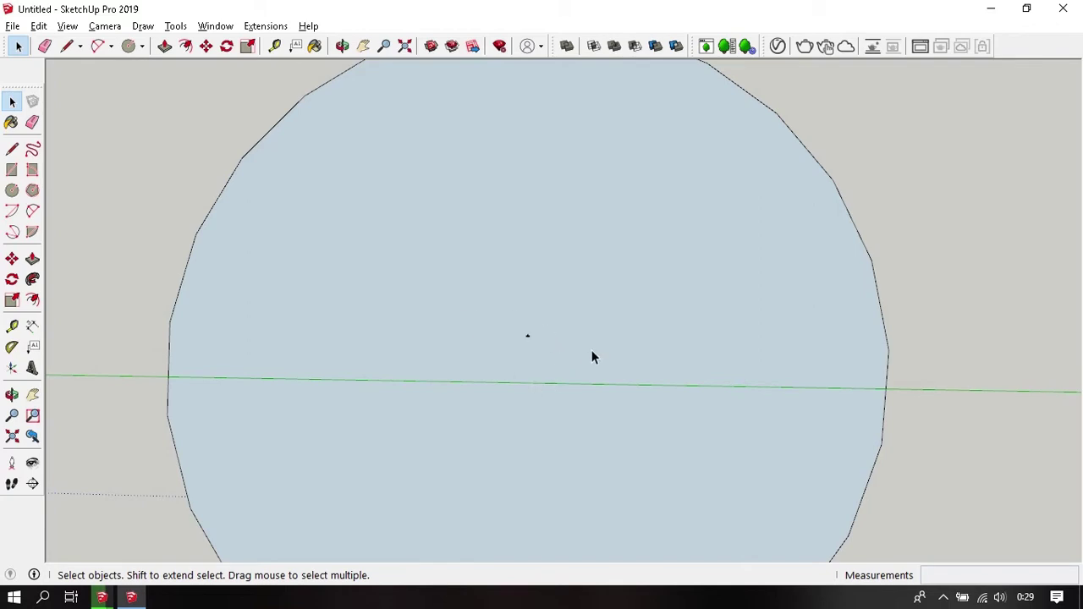
scroll(599, 355, "down", 1)
scroll(602, 354, "down", 1)
scroll(603, 354, "down", 1)
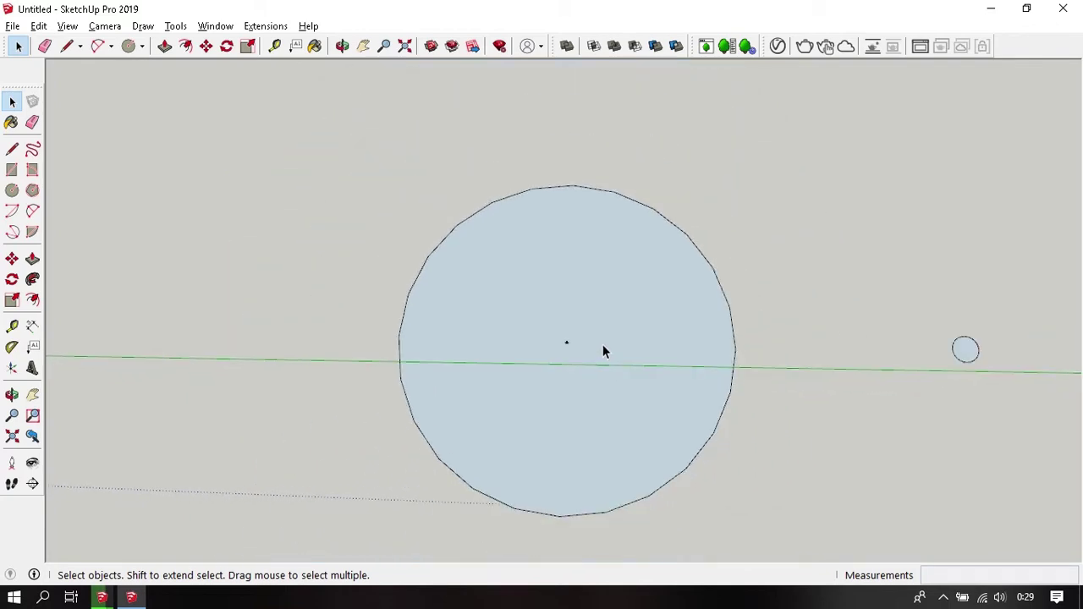
middle_click_drag(605, 336, 626, 304)
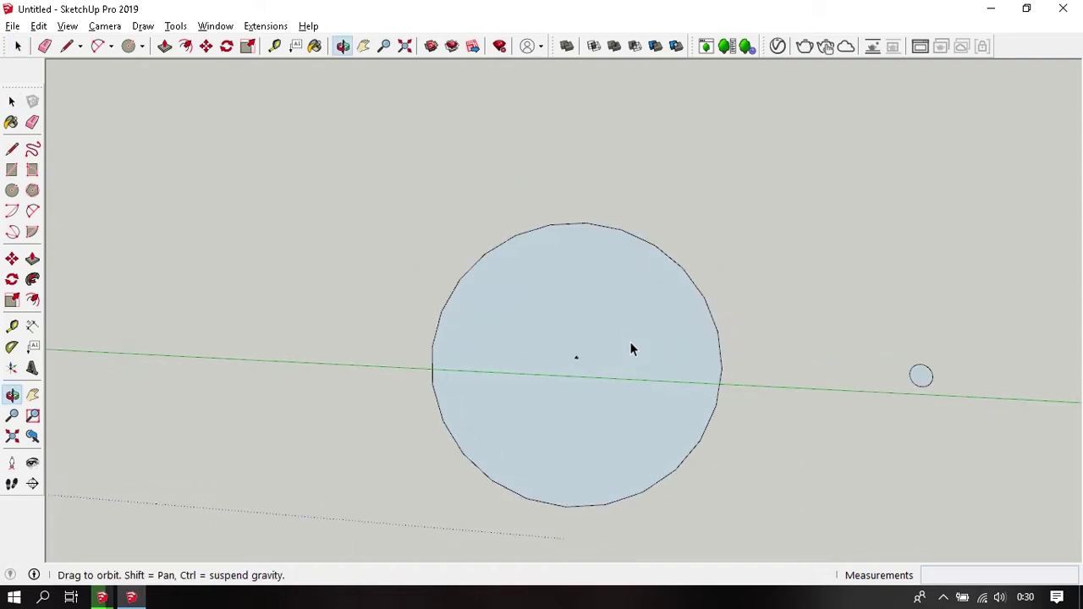
- Turn the large disc and its edges into a group, separate from the small circle
double_click(617, 294)
right_click(617, 294)
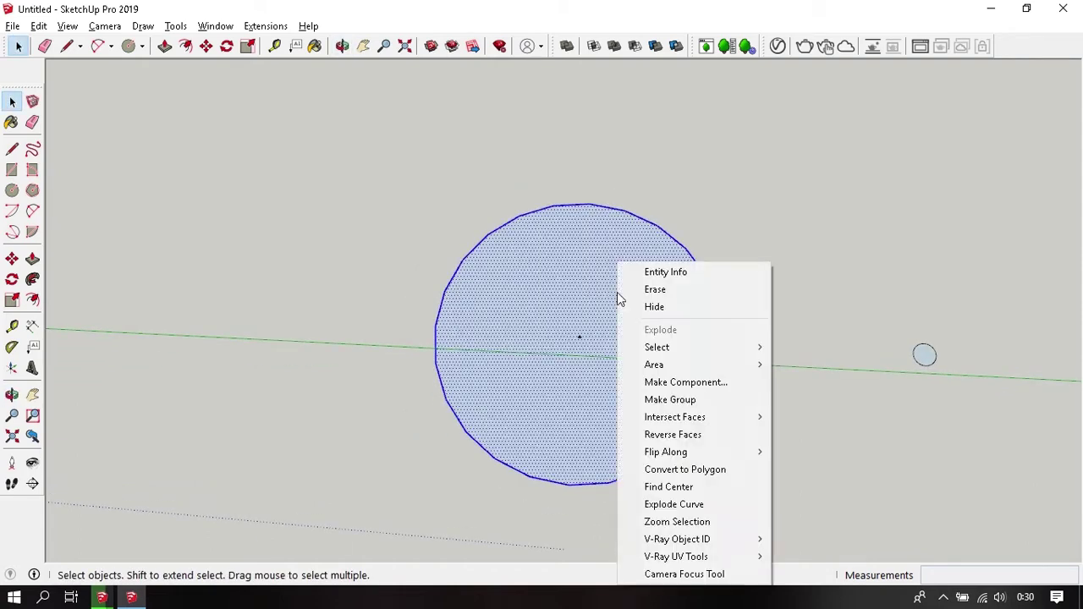
left_click(731, 399)
left_click(932, 355)
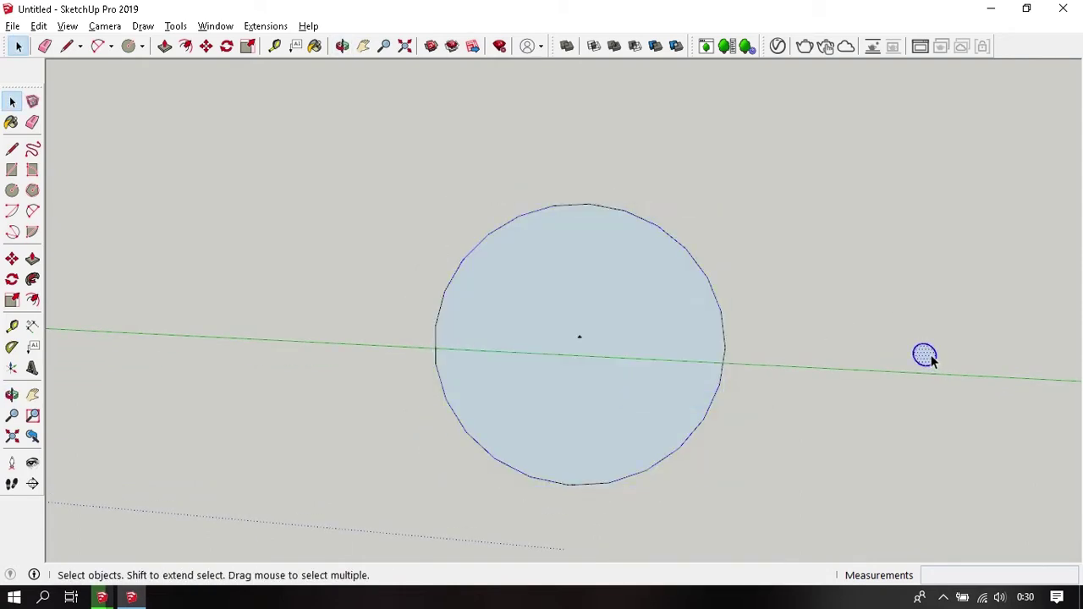
right_click(931, 355)
left_click(981, 171)
- Orbit around the circle group and zoom in on it
left_click(628, 268)
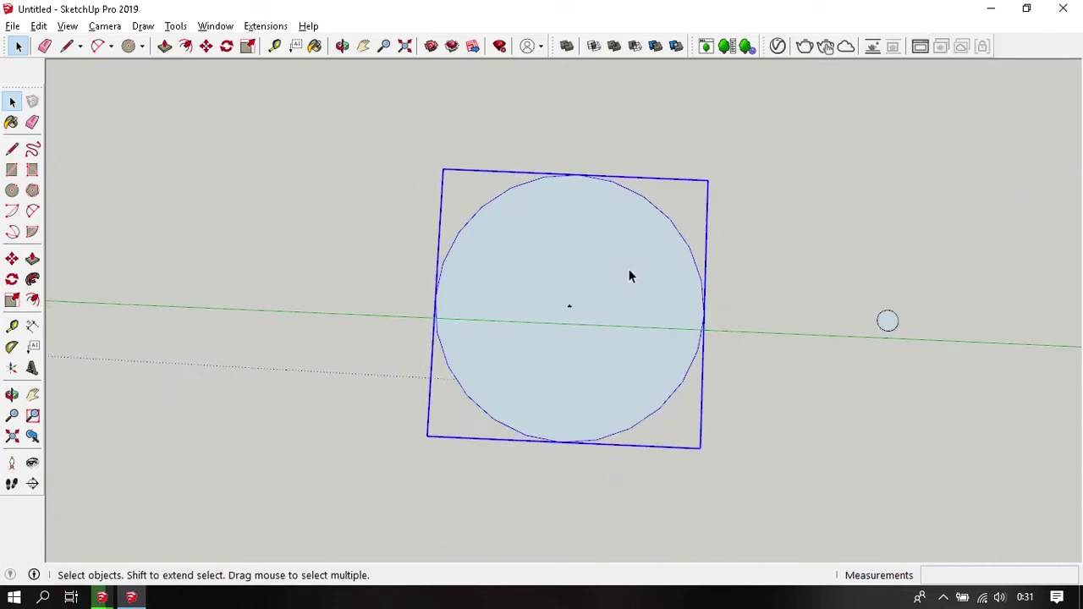
middle_click_drag(628, 268, 527, 310)
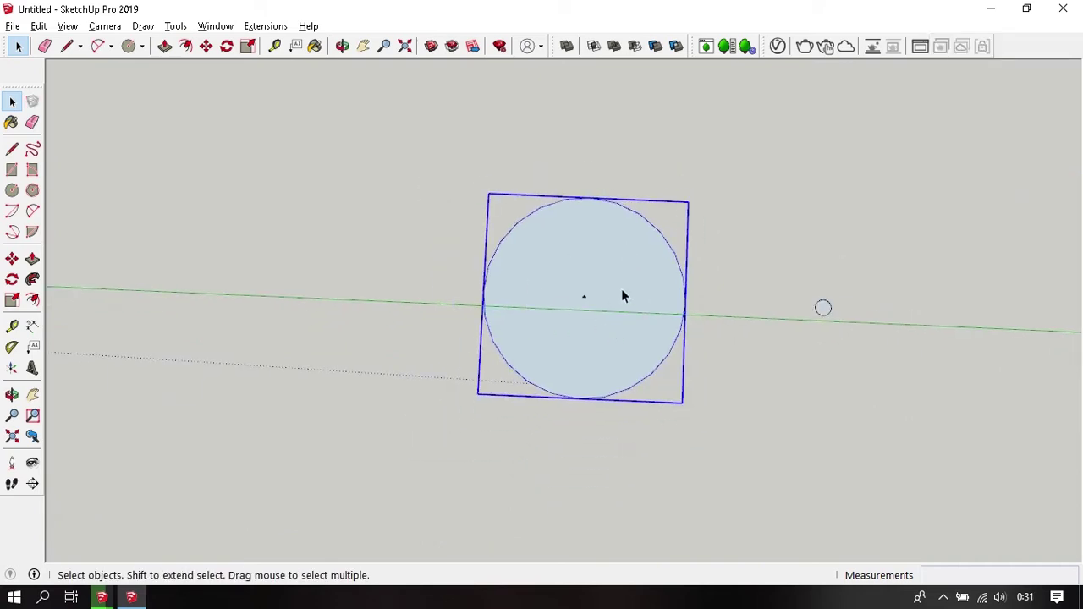
left_click(734, 252)
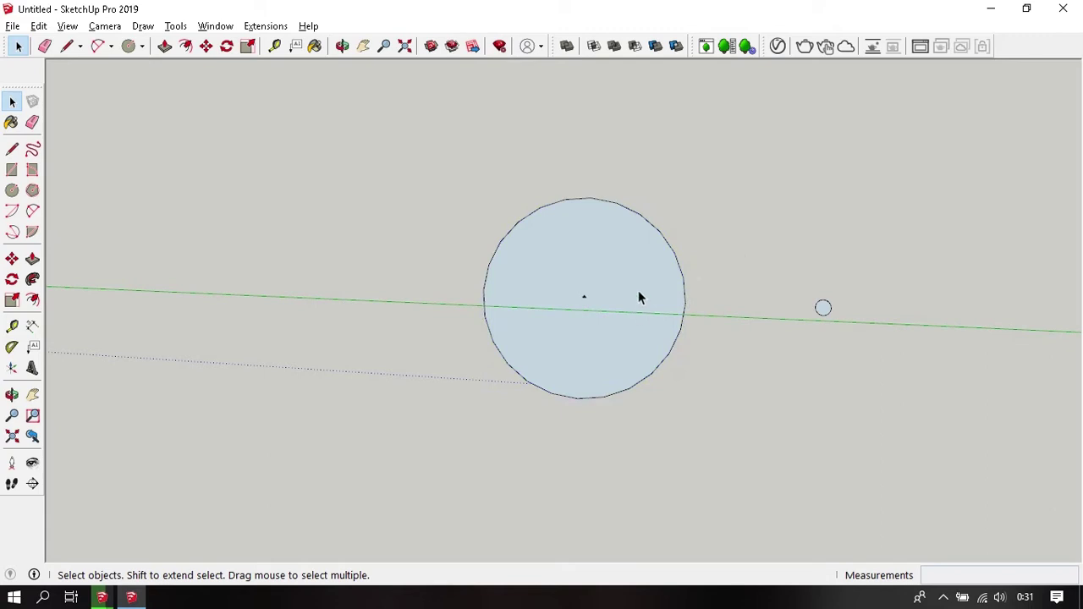
scroll(639, 292, "up", 2)
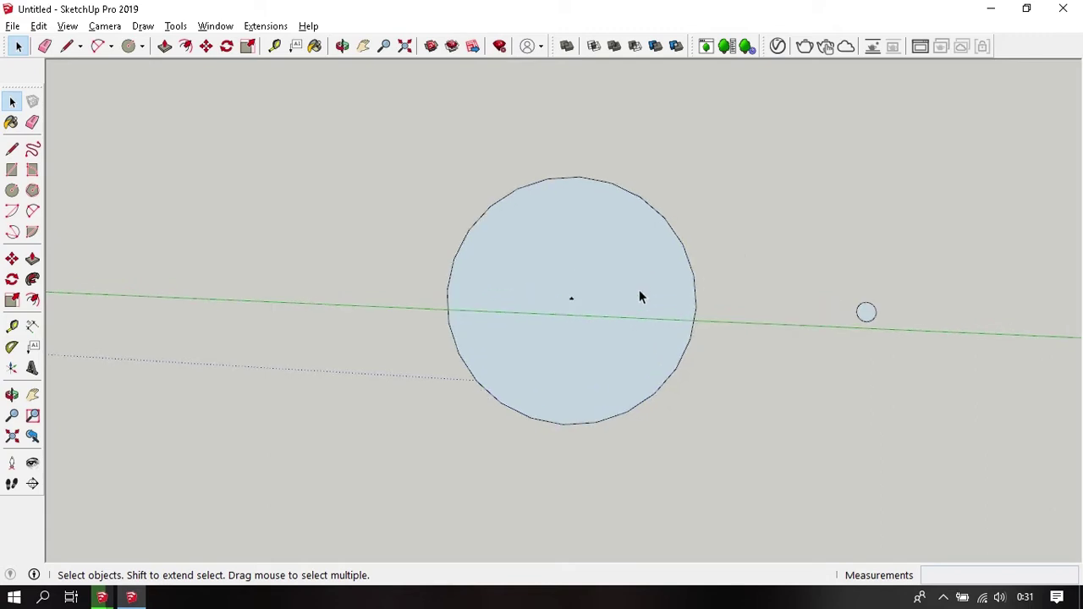
scroll(637, 288, "up", 2)
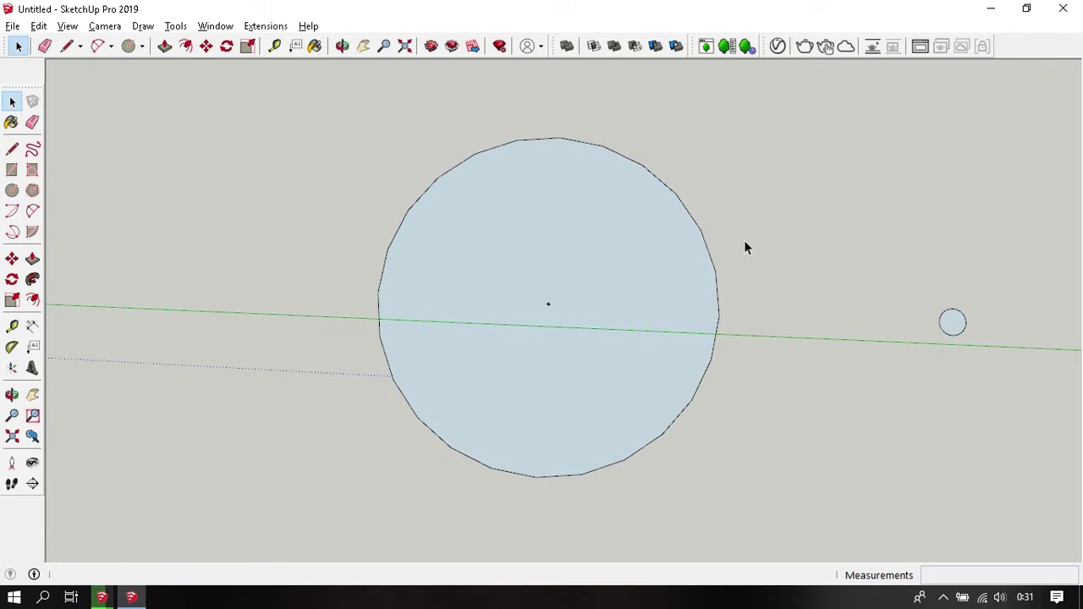
- Inside the circle group, change the circle's Segments from 24 to 18 in Entity Info
key("b")
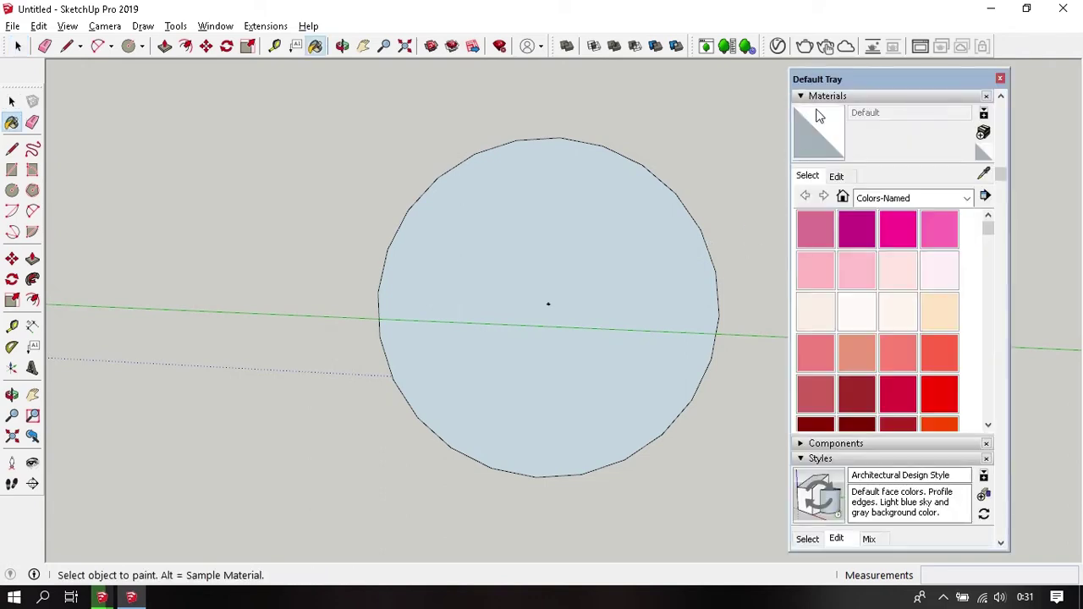
left_click(842, 95)
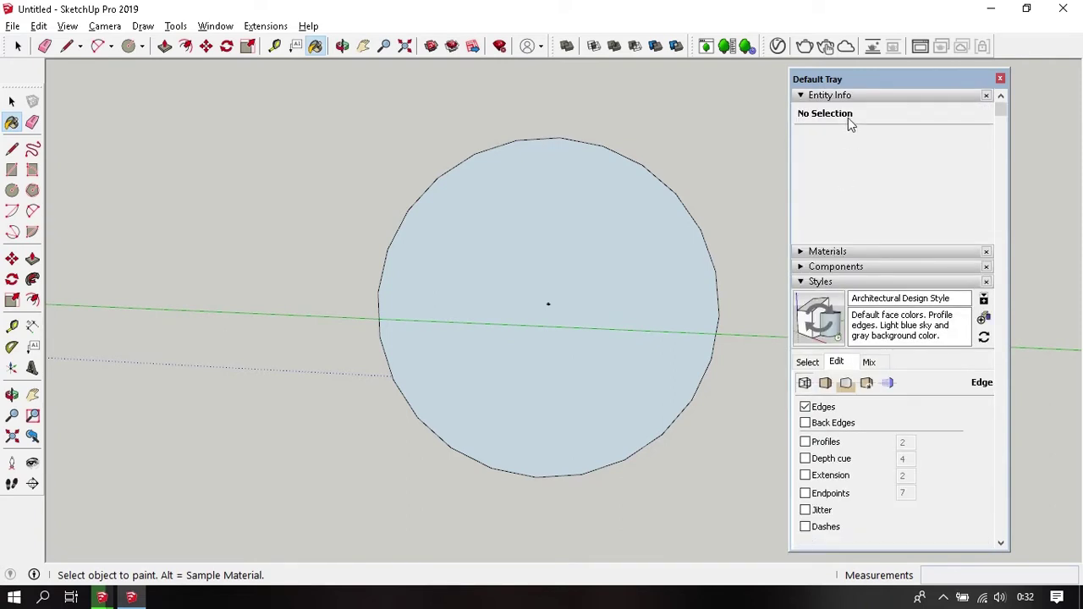
key("space")
left_click(699, 240)
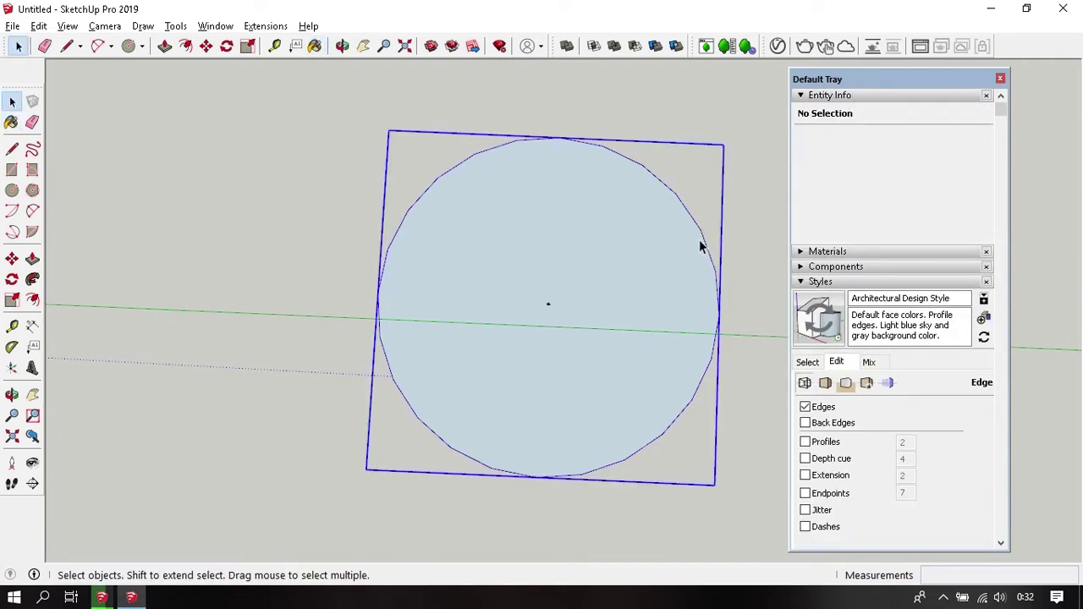
double_click(700, 238)
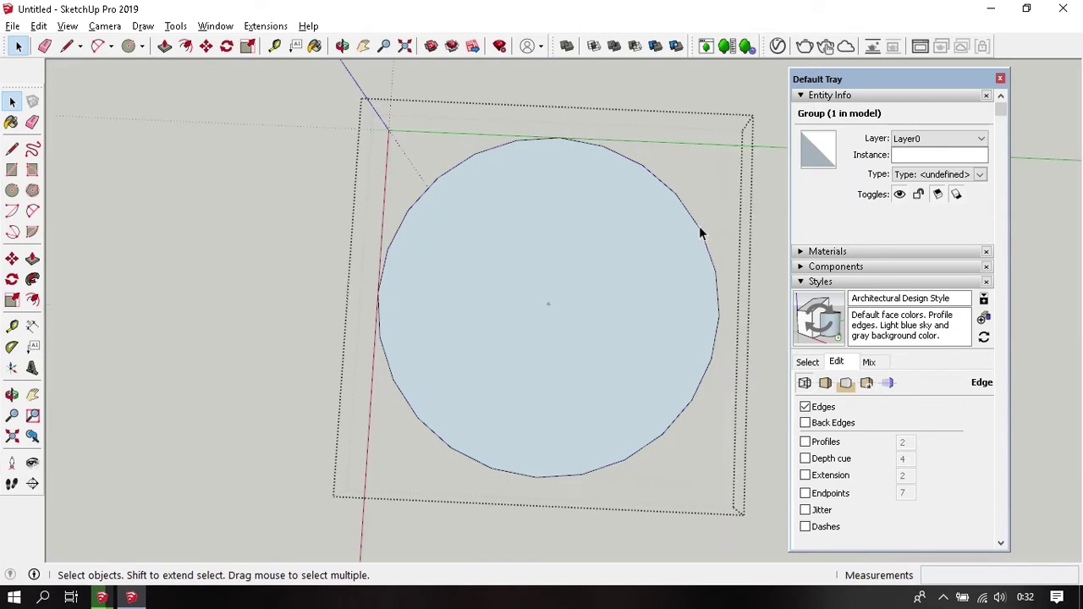
left_click(699, 237)
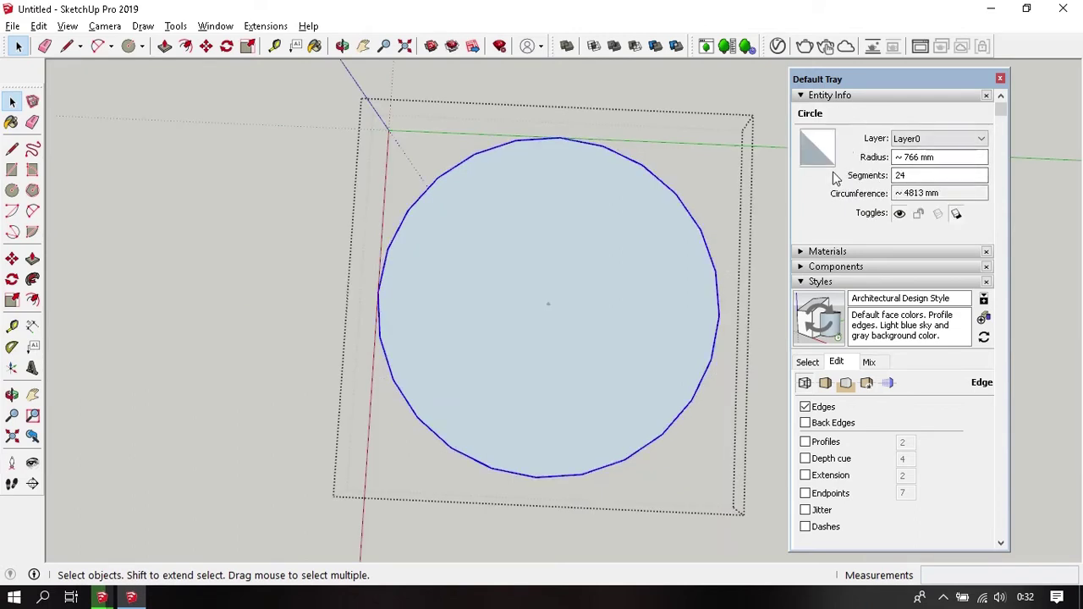
left_click(911, 176)
double_click(911, 176)
type("1")
type("8")
key("Return")
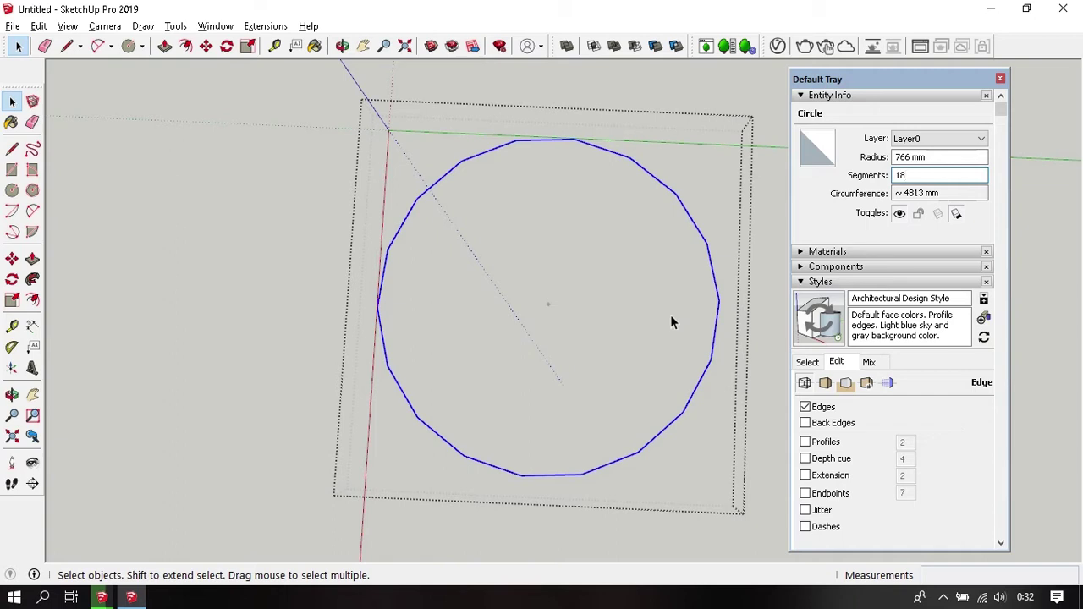
- Draw two radius lines from the circle's edge to its centre, closing a wedge face
key("o")
left_click_drag(670, 315, 706, 255)
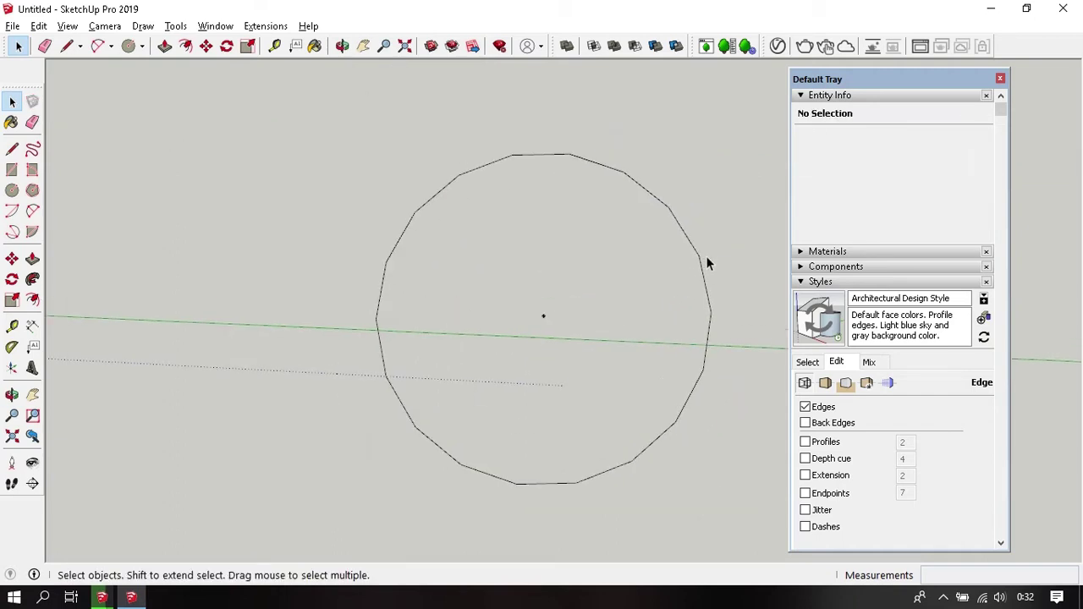
scroll(705, 264, "up", 3)
key("l")
left_click(695, 255)
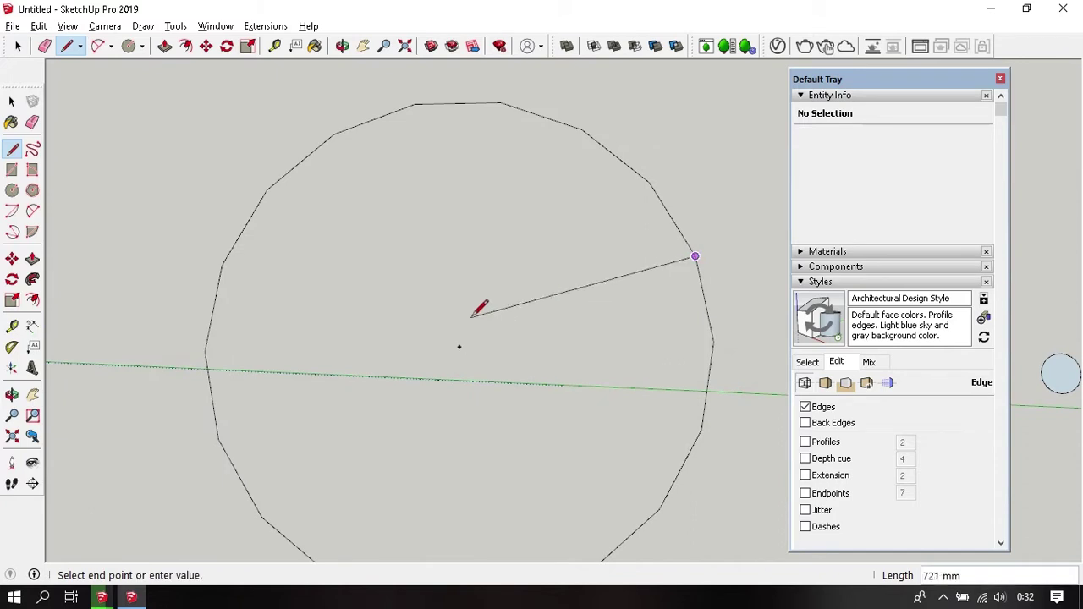
left_click(459, 346)
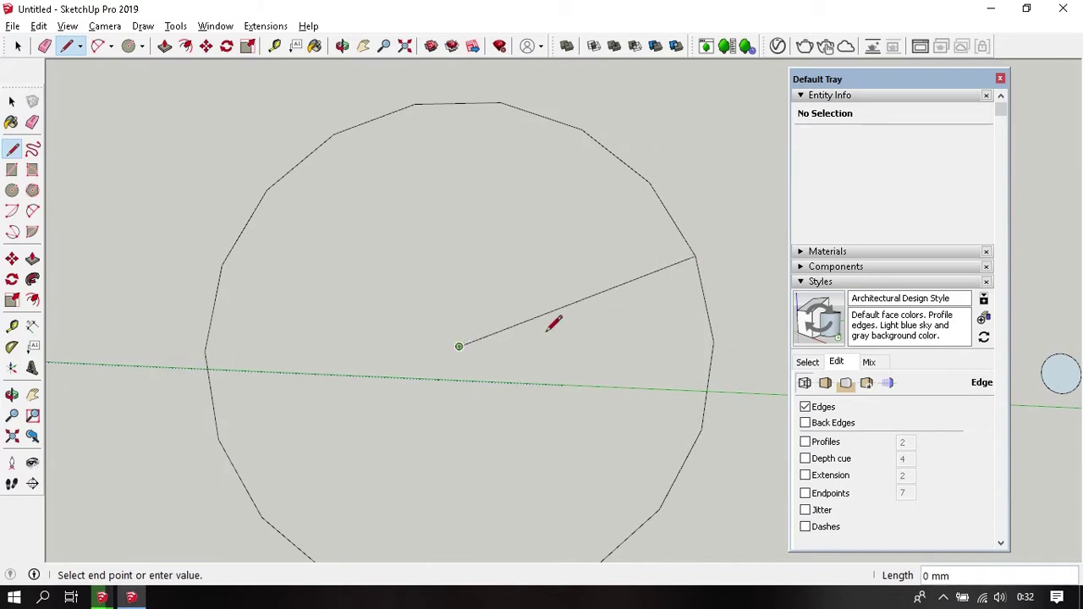
left_click(713, 342)
key("space")
mouse_move(693, 323)
middle_mouse_down()
mouse_move(590, 212)
mouse_move(669, 342)
mouse_move(633, 292)
mouse_move(639, 360)
middle_mouse_up()
- Push/Pull the wedge face up 60 mm into the first solid stair tread
key("p")
left_click(639, 360)
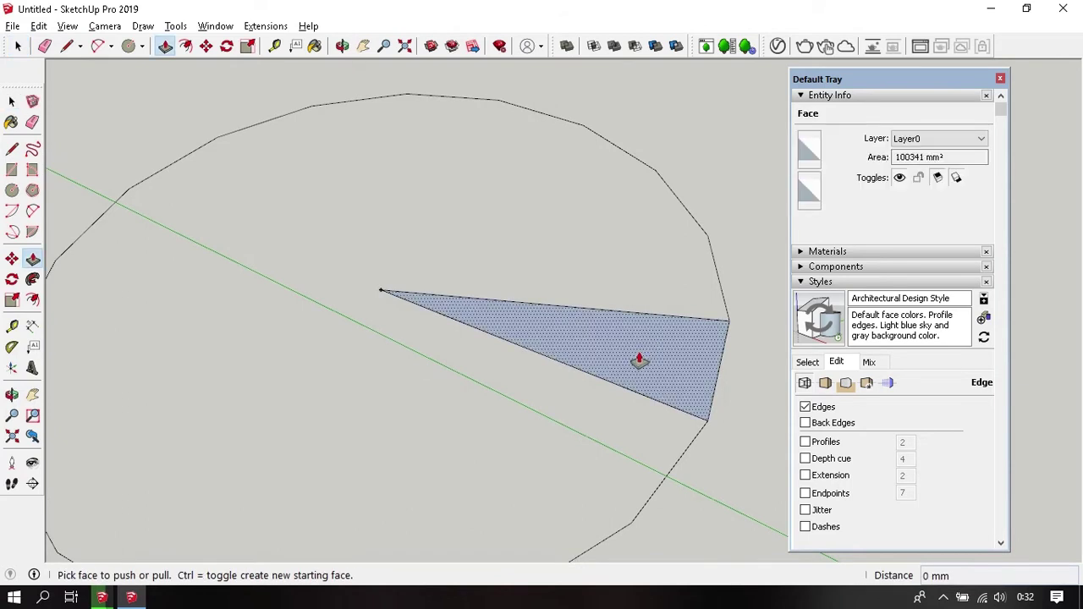
left_click(639, 360)
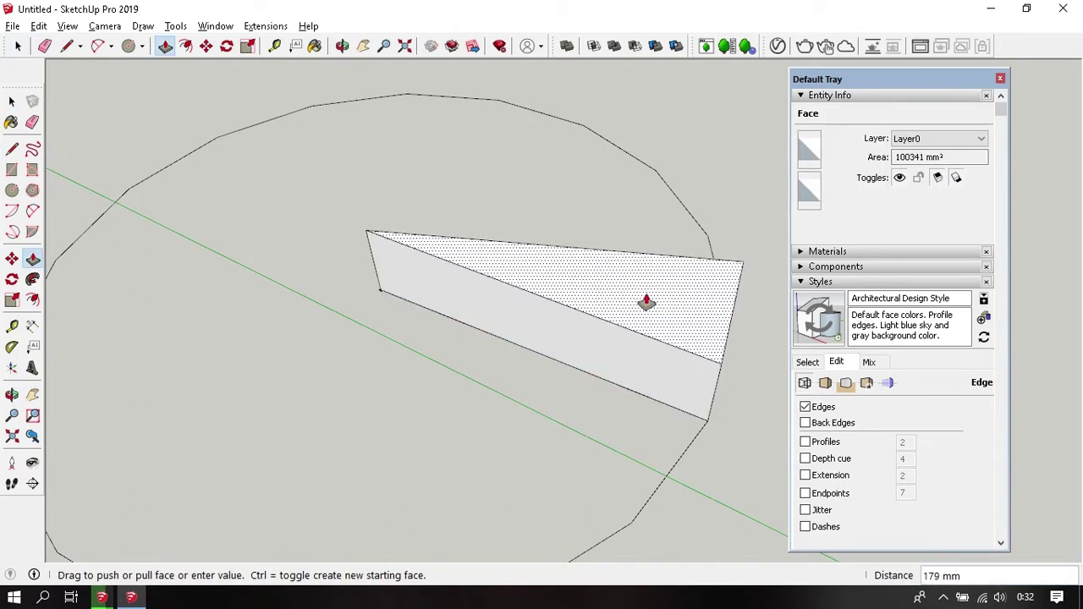
type("60")
key("Return")
key("space")
- Make the extruded wedge tread a component, Component#4, and orbit to view it
triple_click(606, 329)
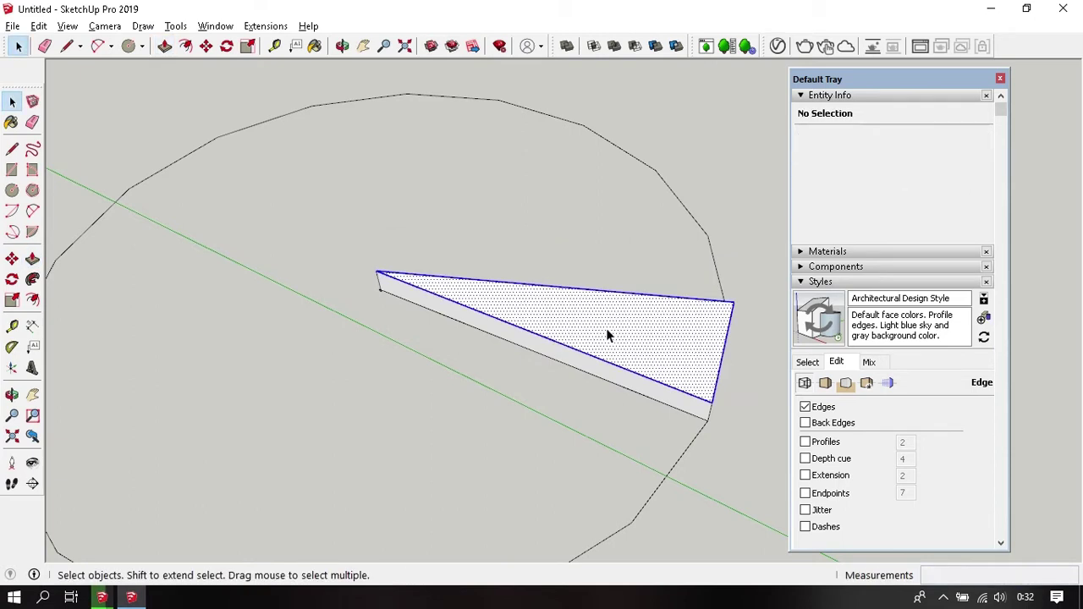
right_click(606, 329)
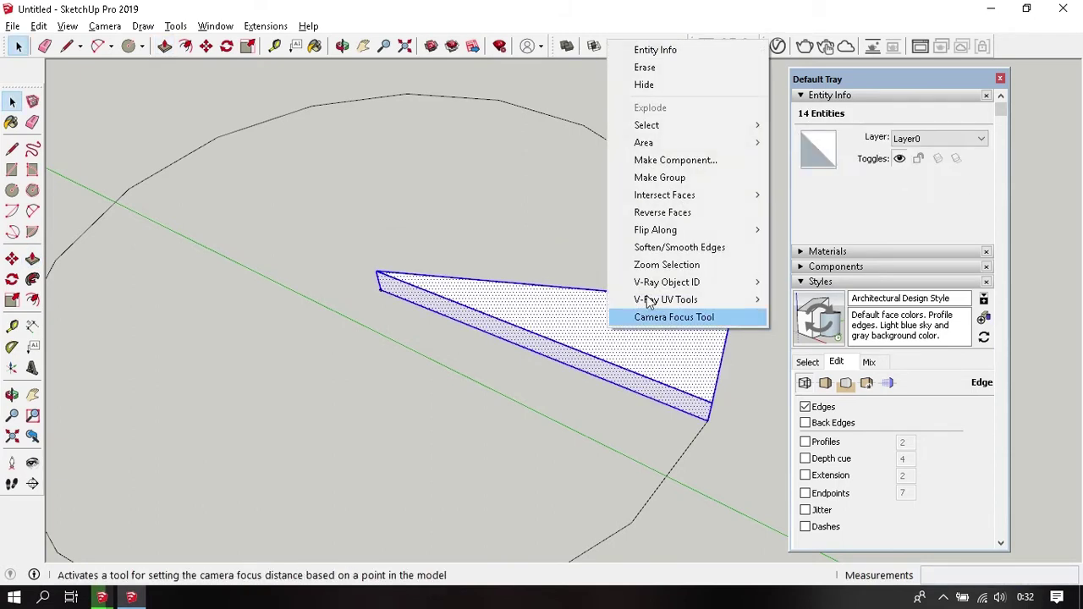
left_click(682, 161)
left_click(578, 465)
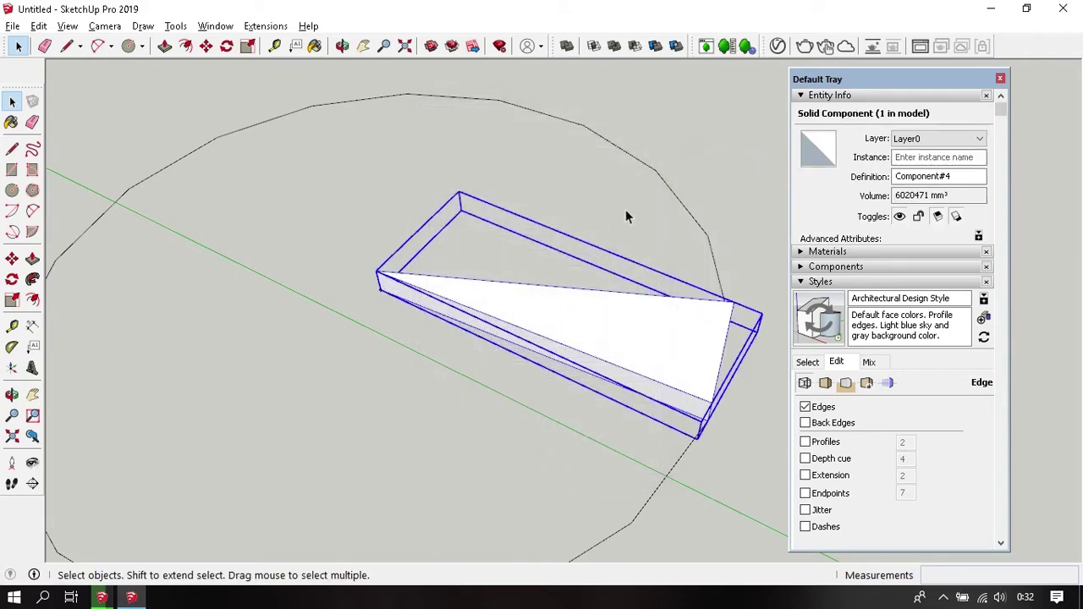
mouse_move(633, 205)
middle_mouse_down()
mouse_move(498, 297)
mouse_move(560, 313)
mouse_move(464, 378)
mouse_move(517, 310)
mouse_move(498, 359)
mouse_move(657, 381)
mouse_move(559, 319)
middle_mouse_up()
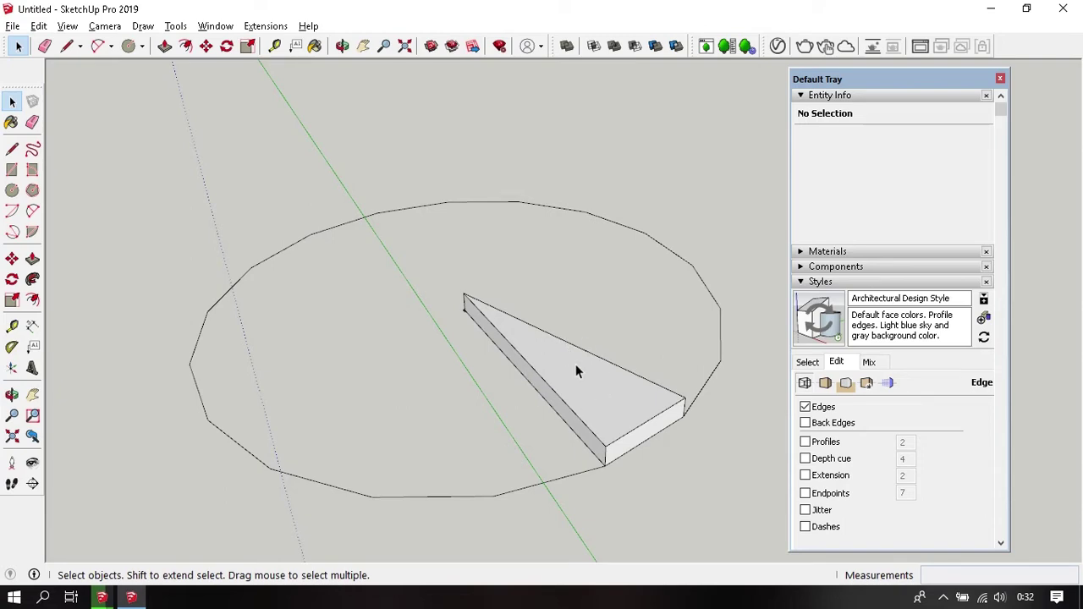
- From a top-down view, select the wedge tread and ready the Rotate tool
mouse_move(575, 371)
middle_mouse_down()
mouse_move(615, 253)
mouse_move(580, 341)
mouse_move(594, 395)
mouse_move(505, 248)
mouse_move(524, 327)
mouse_move(542, 322)
middle_mouse_up()
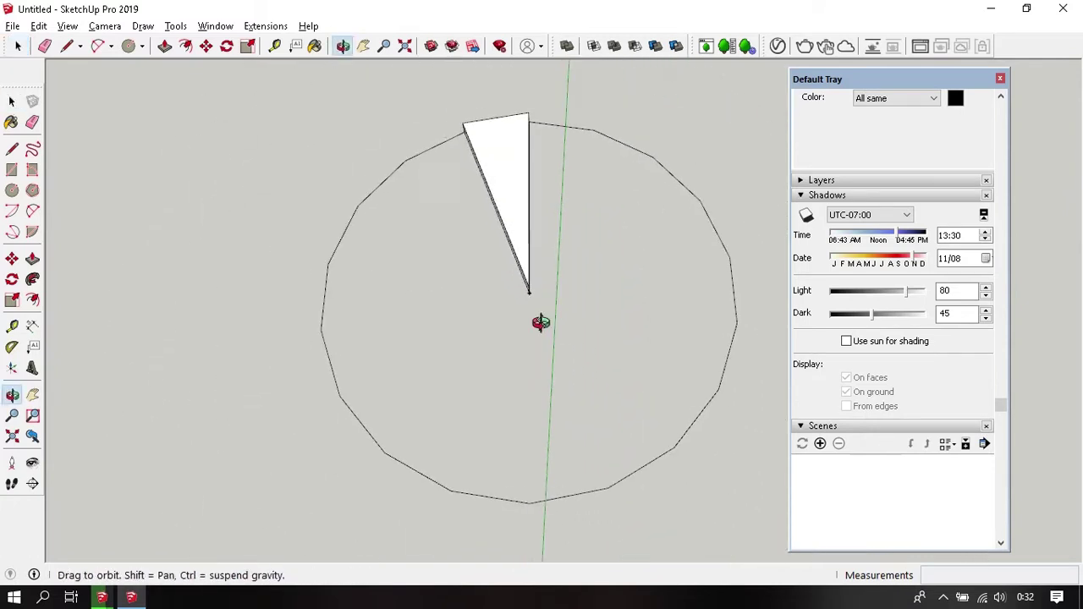
left_click(524, 242)
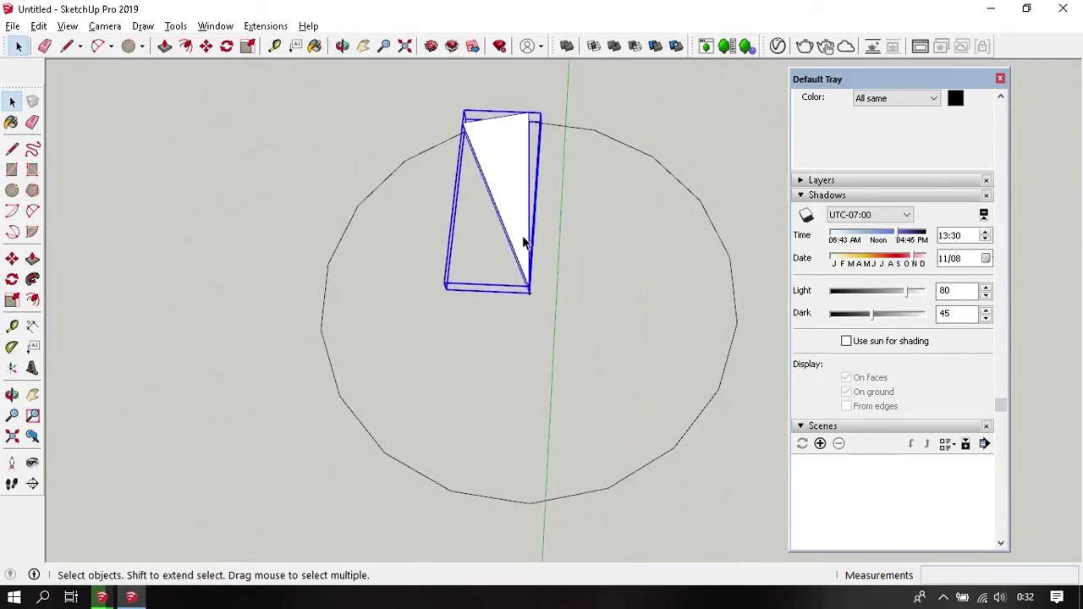
key("q")
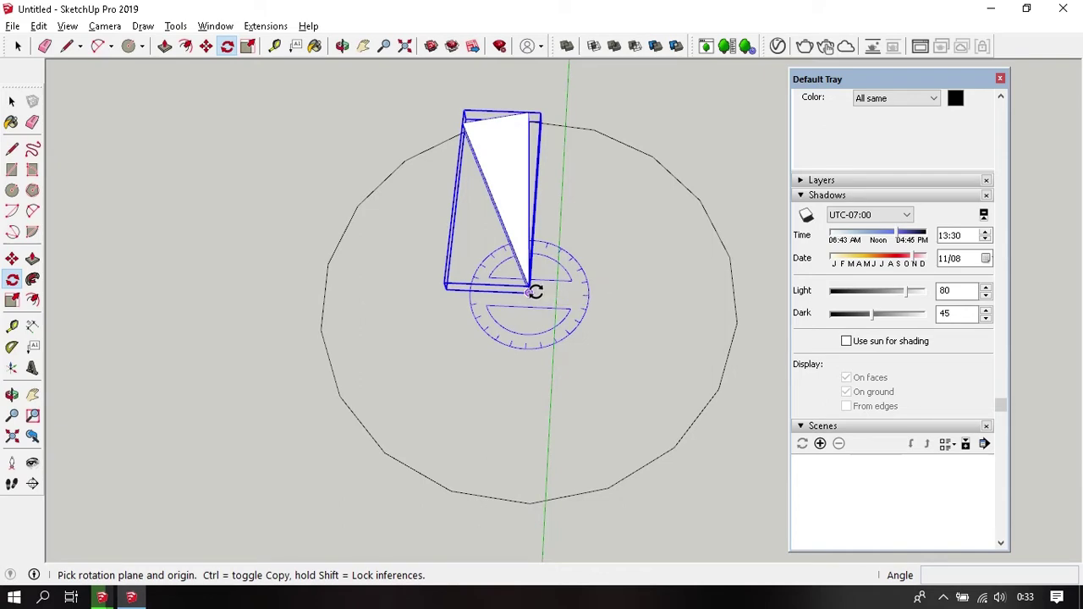
- Rotate a copy of the wedge tread 20° about the circle centre, then exit the Rotate tool
left_click(533, 292)
scroll(471, 319, "up", 3)
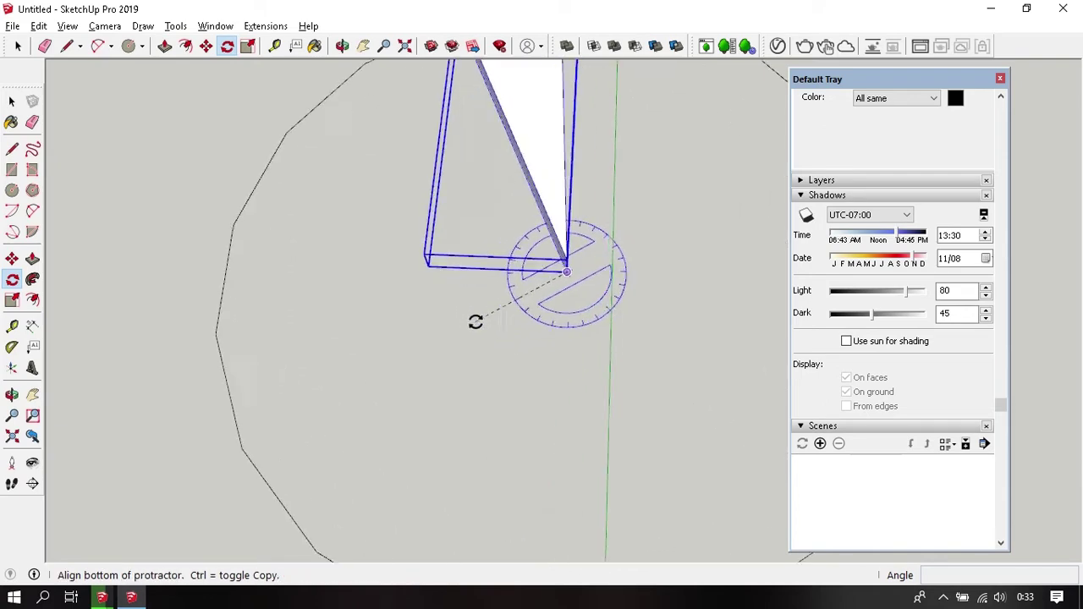
mouse_move(477, 319)
middle_mouse_down()
mouse_move(179, 375)
mouse_move(587, 347)
mouse_move(518, 282)
mouse_move(472, 358)
mouse_move(554, 346)
middle_mouse_up()
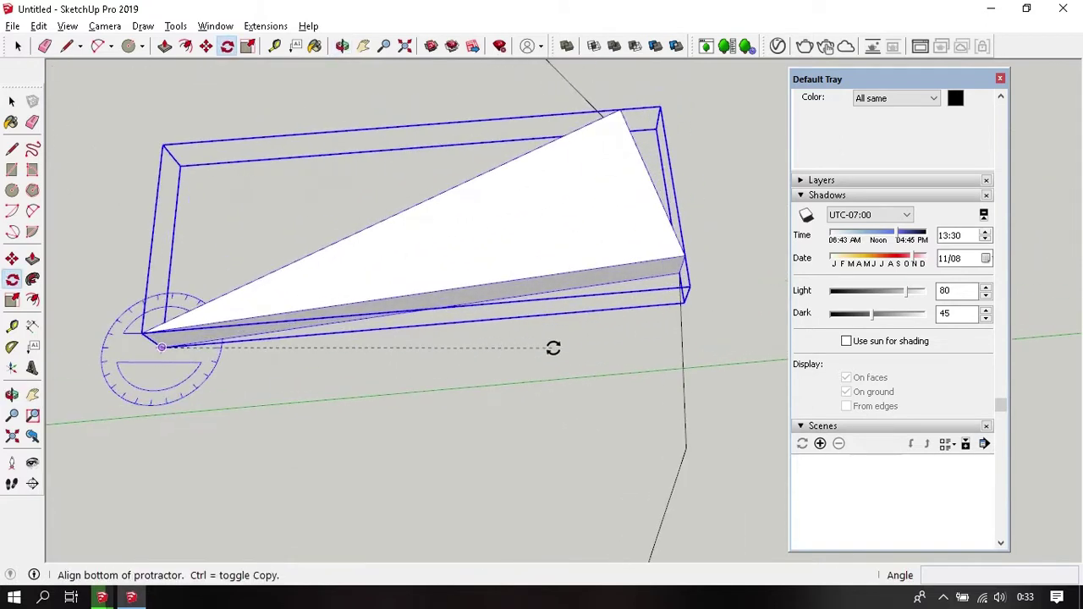
left_click(675, 279)
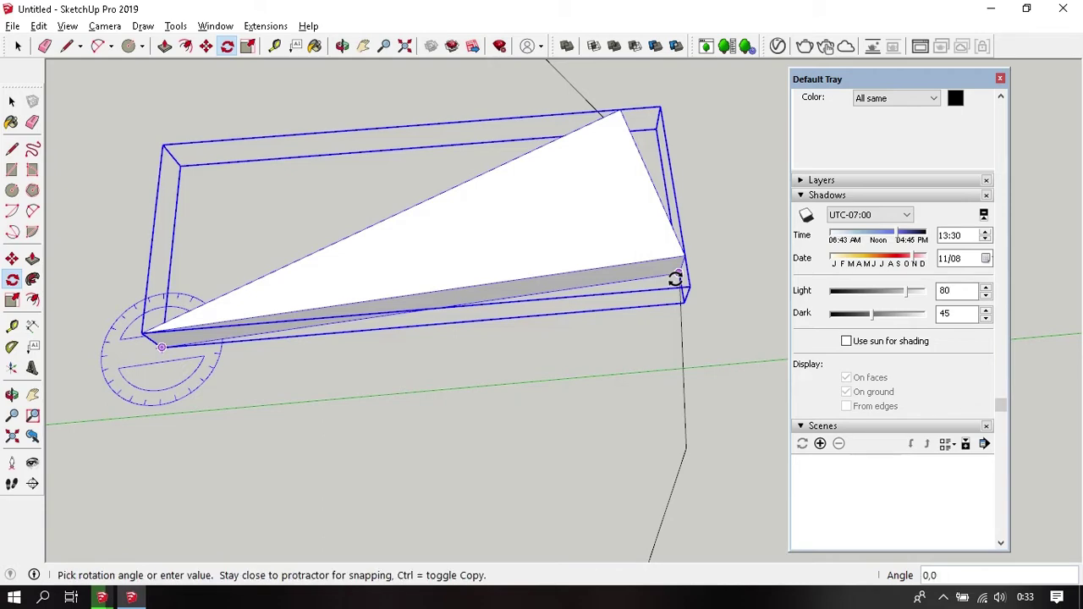
middle_click_drag(675, 279, 80, 377)
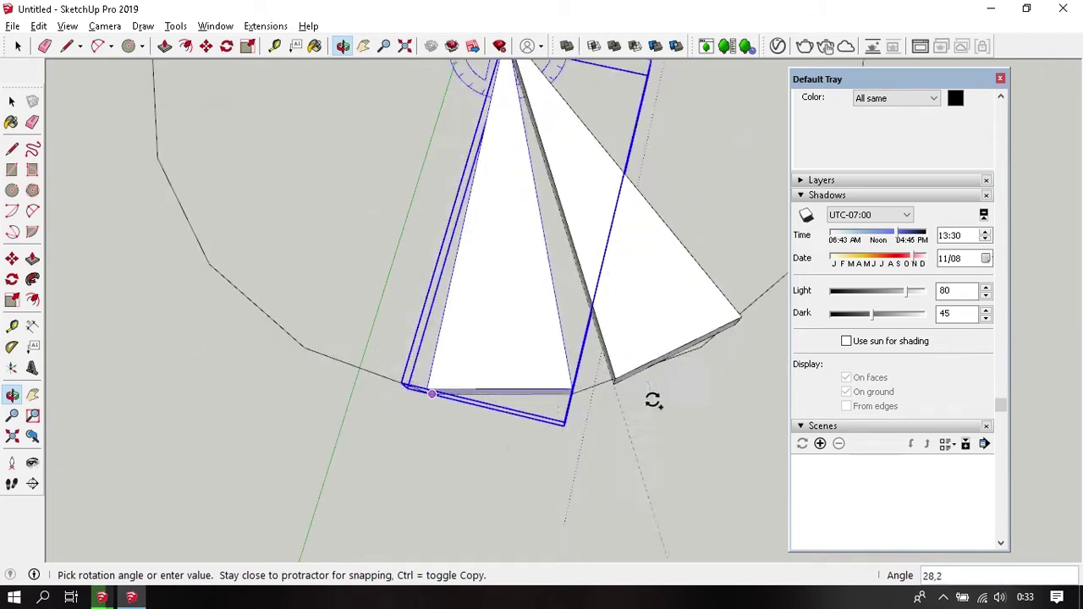
middle_click_drag(653, 401, 623, 411)
middle_click_drag(581, 302, 566, 363)
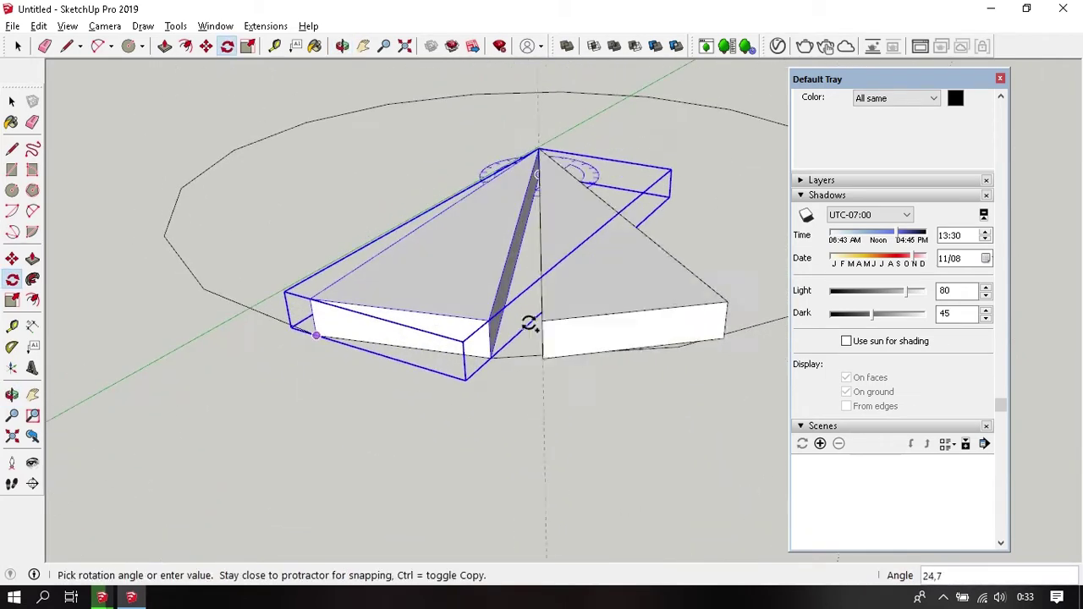
scroll(529, 324, "up", 2)
scroll(508, 355, "up", 3)
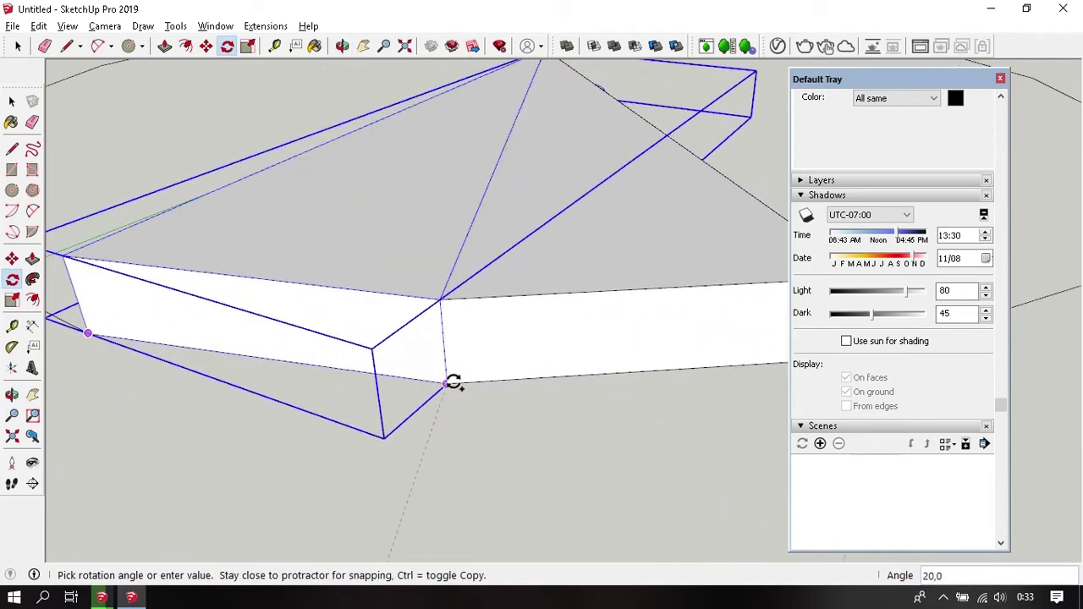
left_click(454, 382)
scroll(440, 402, "down", 3)
scroll(460, 452, "down", 3)
scroll(460, 452, "down", 3)
scroll(546, 470, "down", 2)
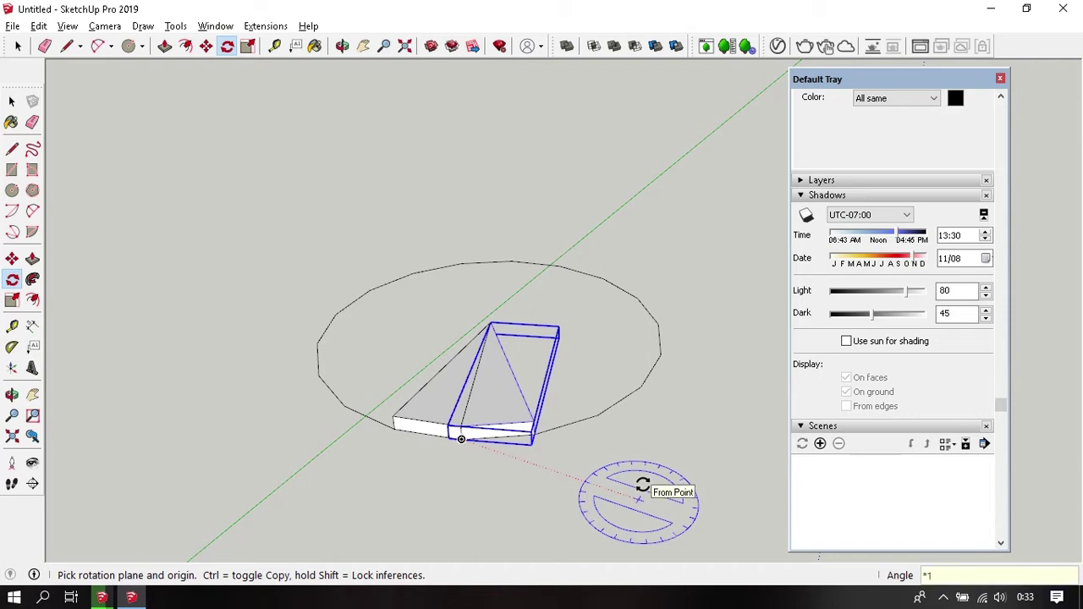
key("Escape")
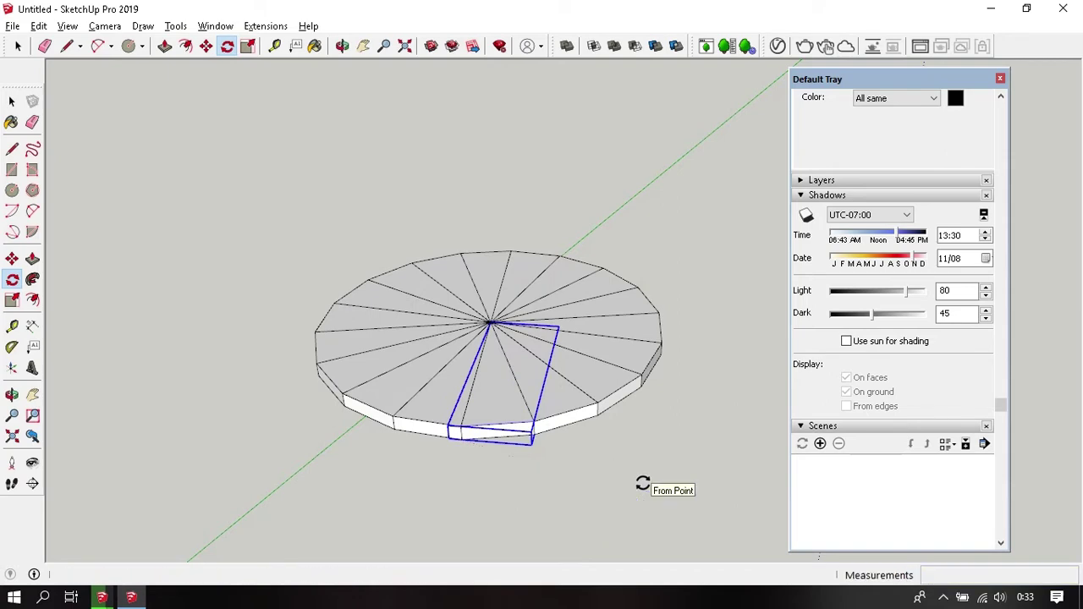
- Undo the last two wedge changes, returning the displaced wedge to its place
key("space")
key("ctrl+z")
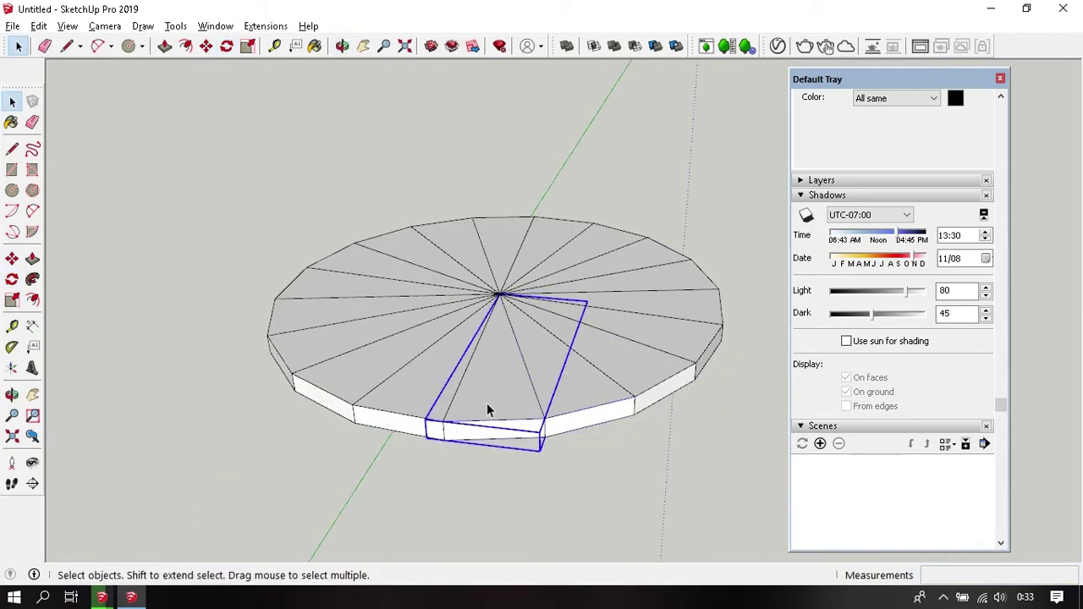
key("ctrl+z")
key("ctrl+z")
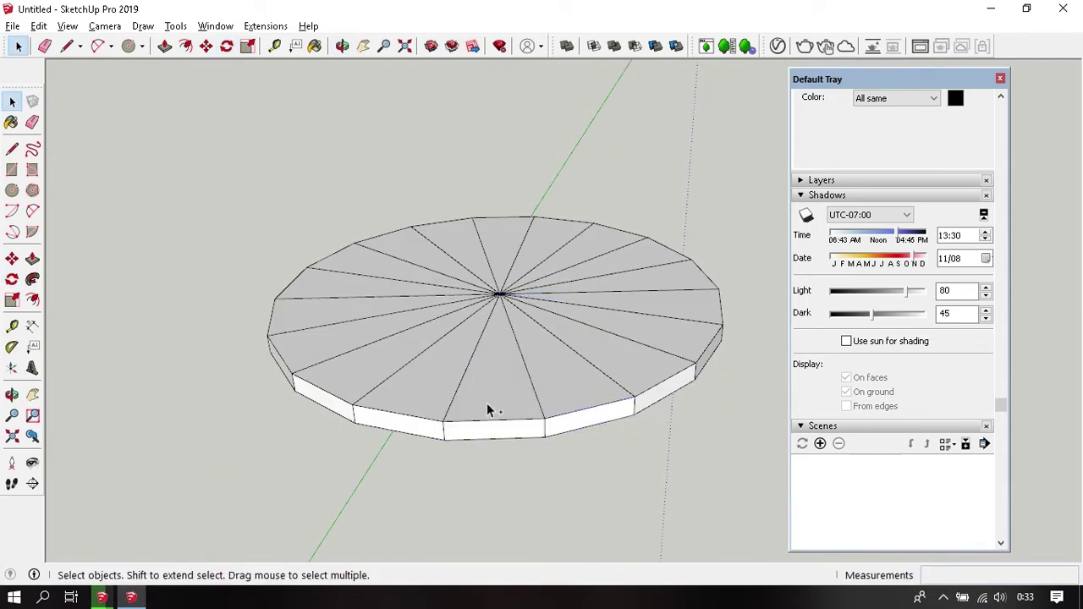
middle_click_drag(559, 394, 544, 457)
- Open one wedge for editing, try pulling it upward, then abandon the pull
left_click(398, 448)
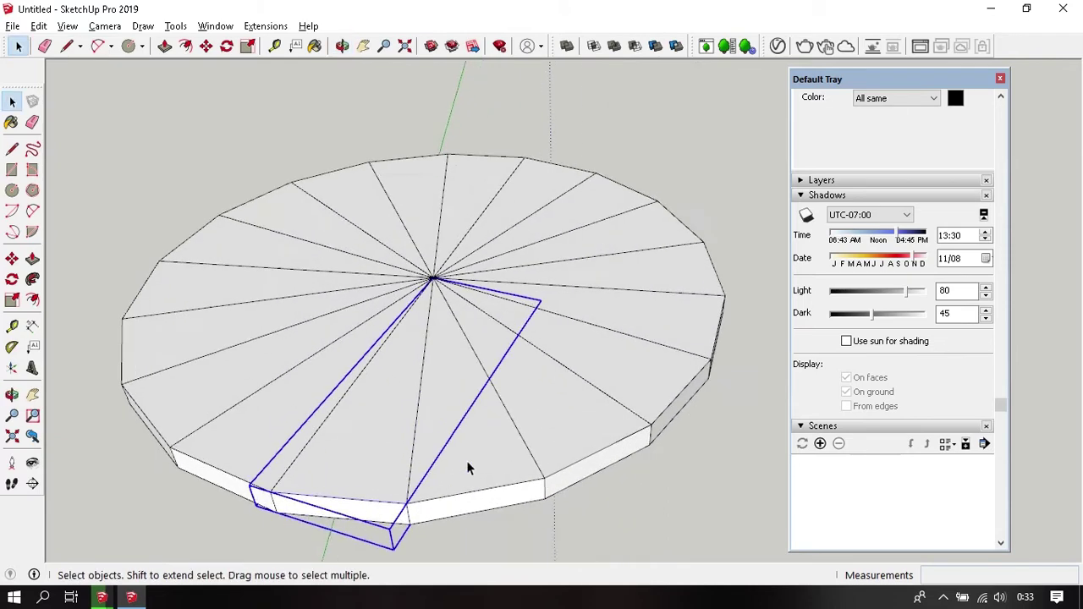
middle_click_drag(466, 460, 447, 426)
double_click(462, 430)
key("p")
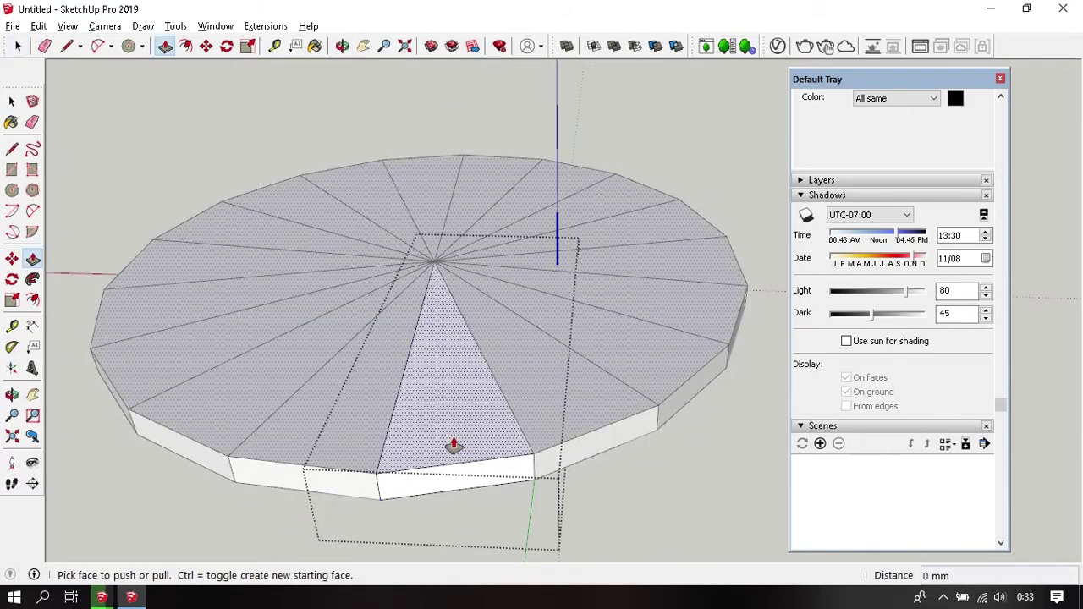
left_click(453, 442)
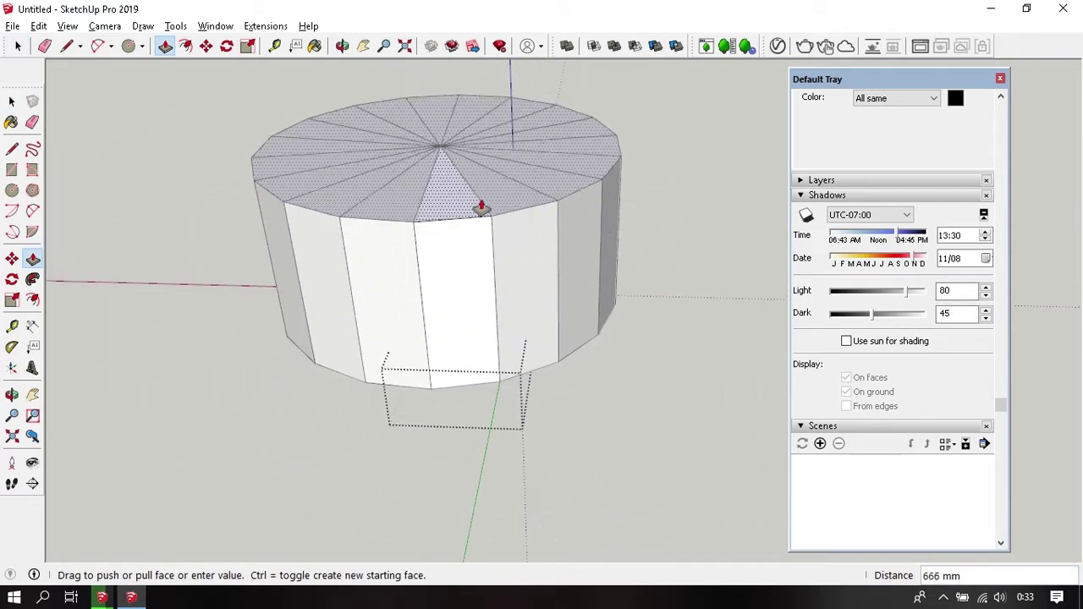
key("Escape")
key("space")
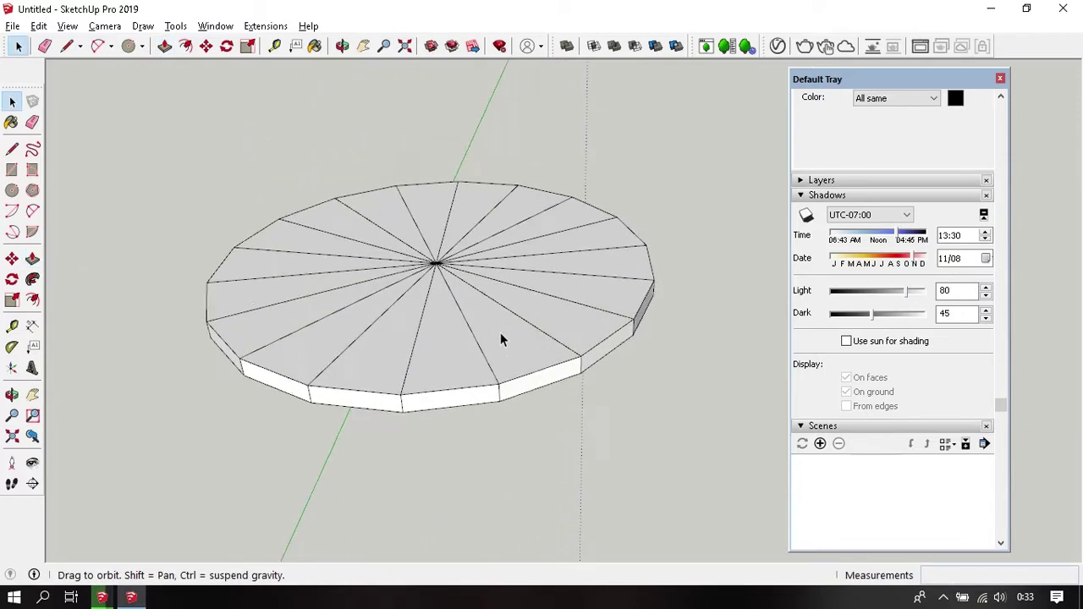
mouse_move(500, 333)
middle_mouse_down()
mouse_move(488, 435)
mouse_move(607, 217)
middle_mouse_up()
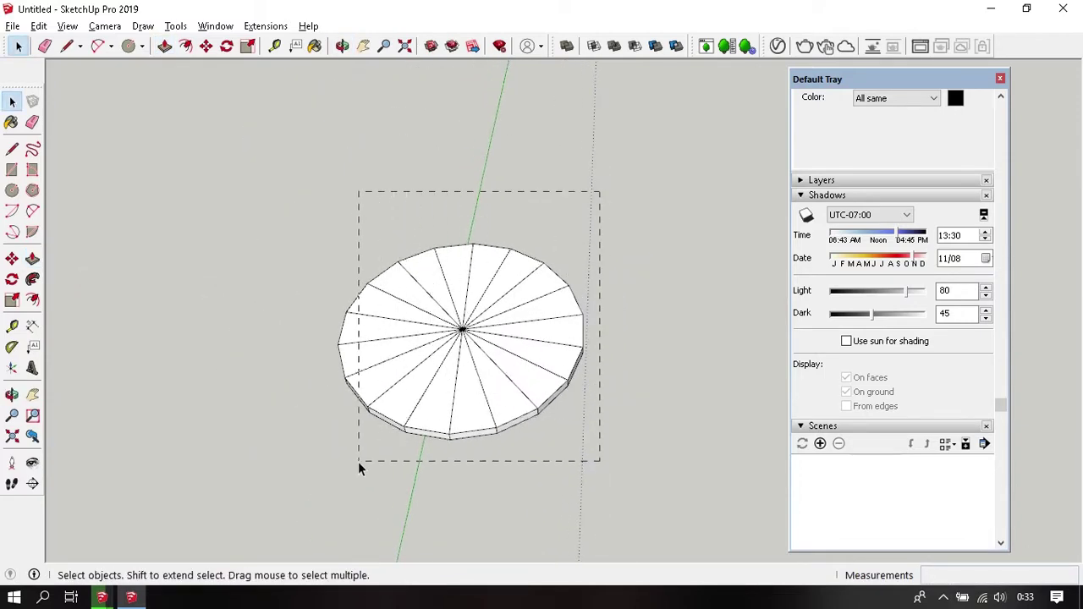
- Window-select all the wedges of the disc, orbit to a low view, and switch to Move
left_click_drag(600, 192, 358, 463)
middle_click_drag(466, 398, 487, 379)
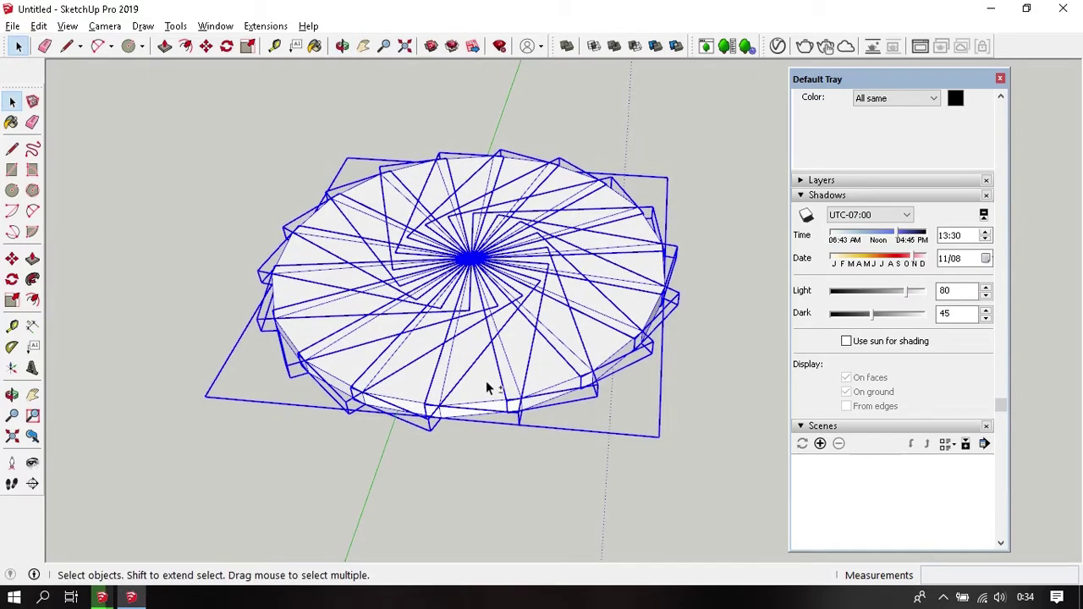
mouse_move(488, 387)
middle_mouse_down()
mouse_move(476, 430)
mouse_move(429, 360)
middle_mouse_up()
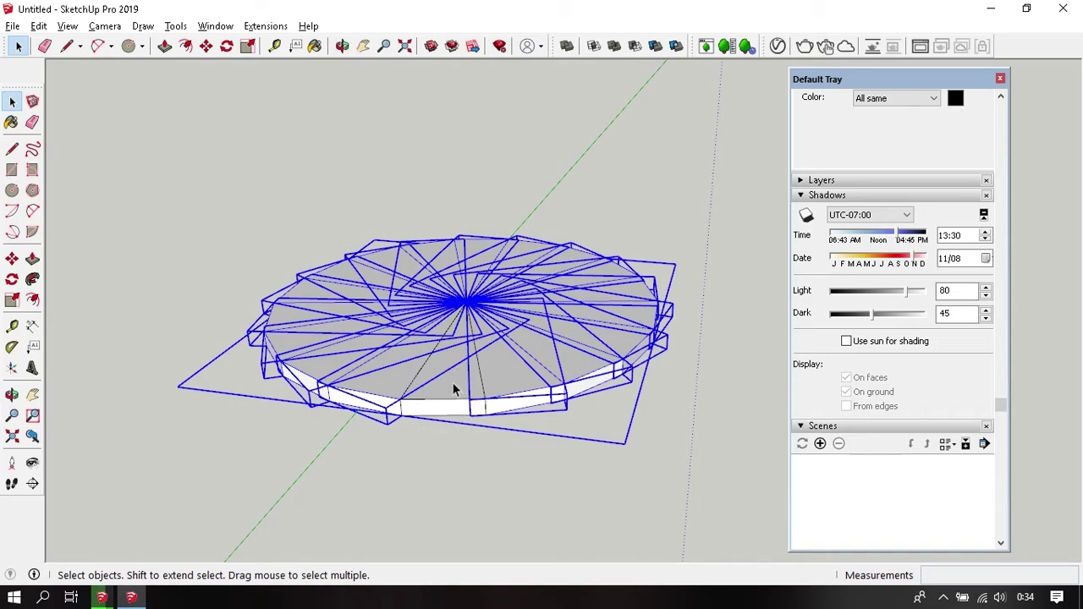
key("m")
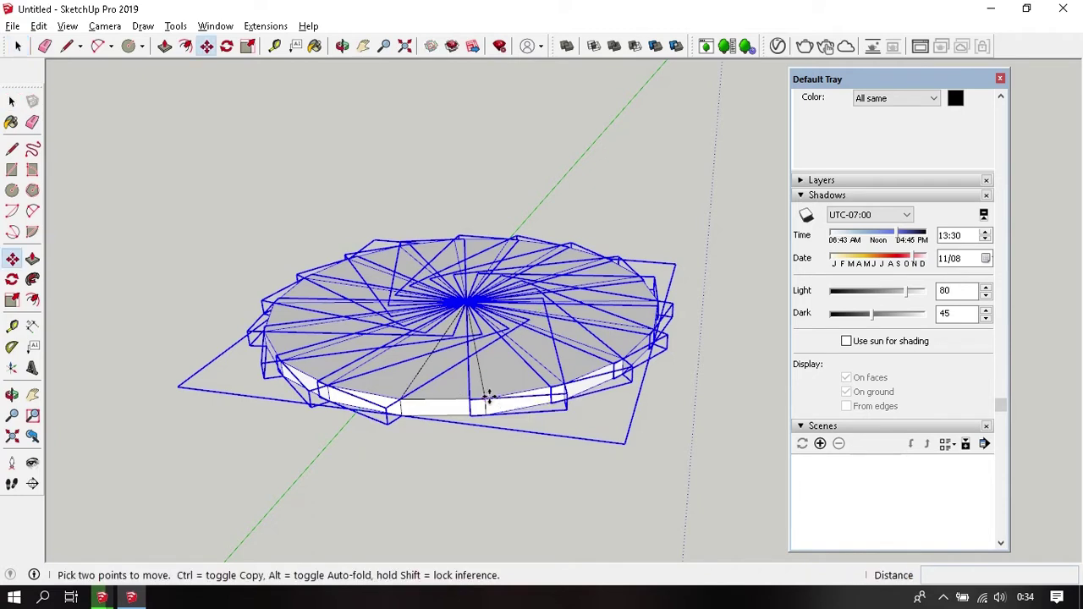
- Raise the selected wedges 180 mm up the blue axis from a wedge corner
left_click(487, 398)
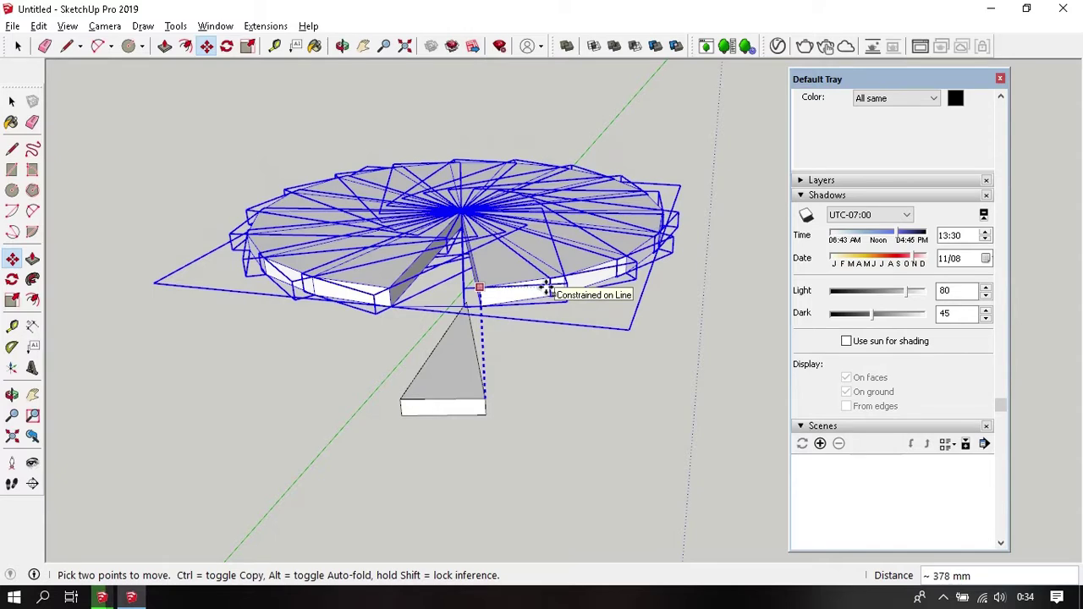
type("180")
key("Return")
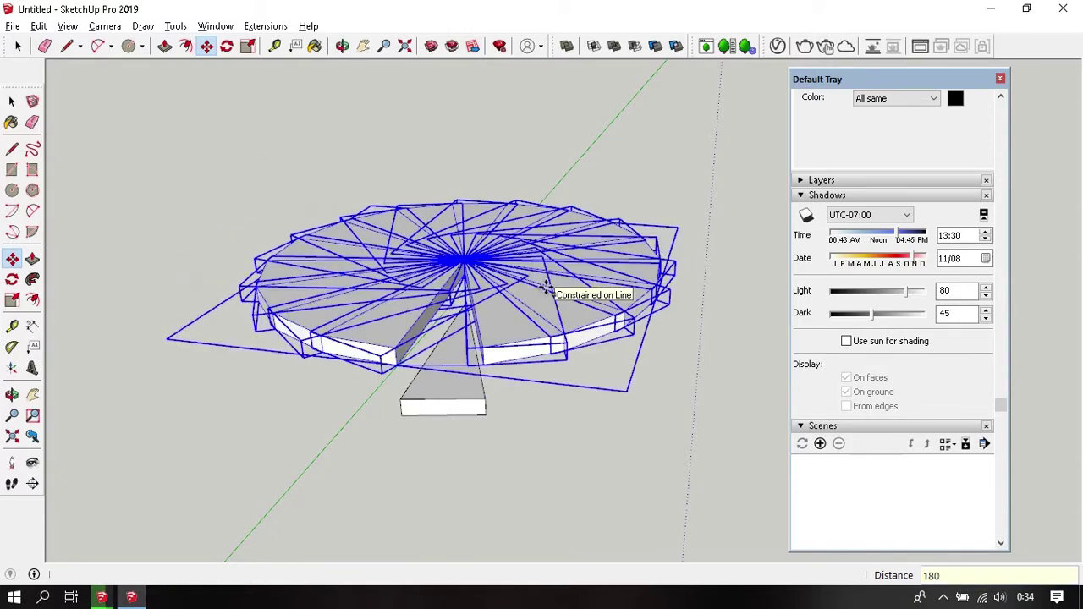
scroll(542, 304, "up", 2)
scroll(533, 332, "up", 1)
key("space")
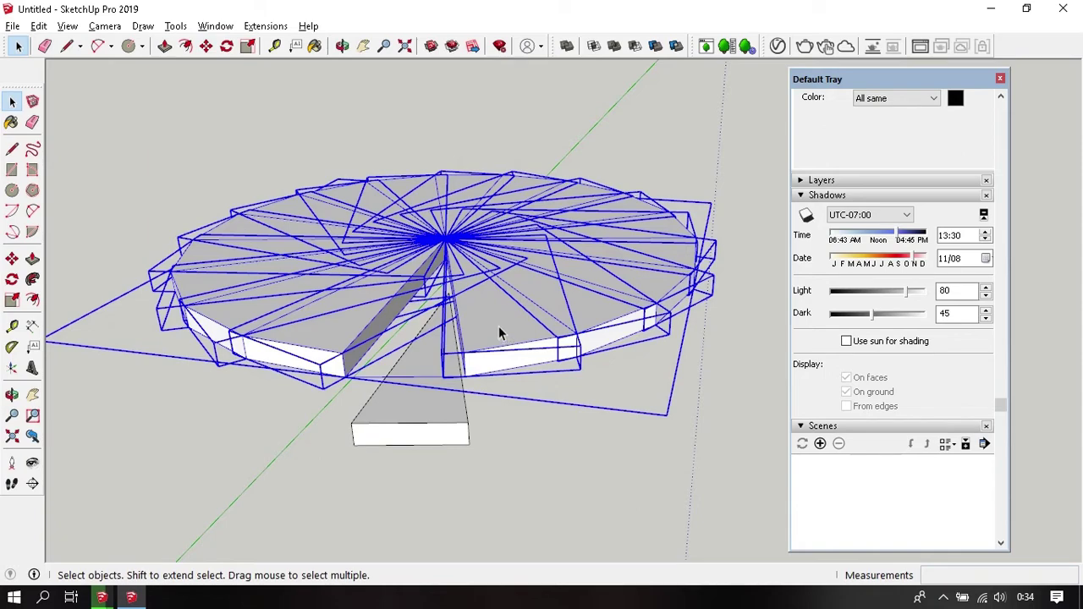
middle_click_drag(499, 328, 457, 436)
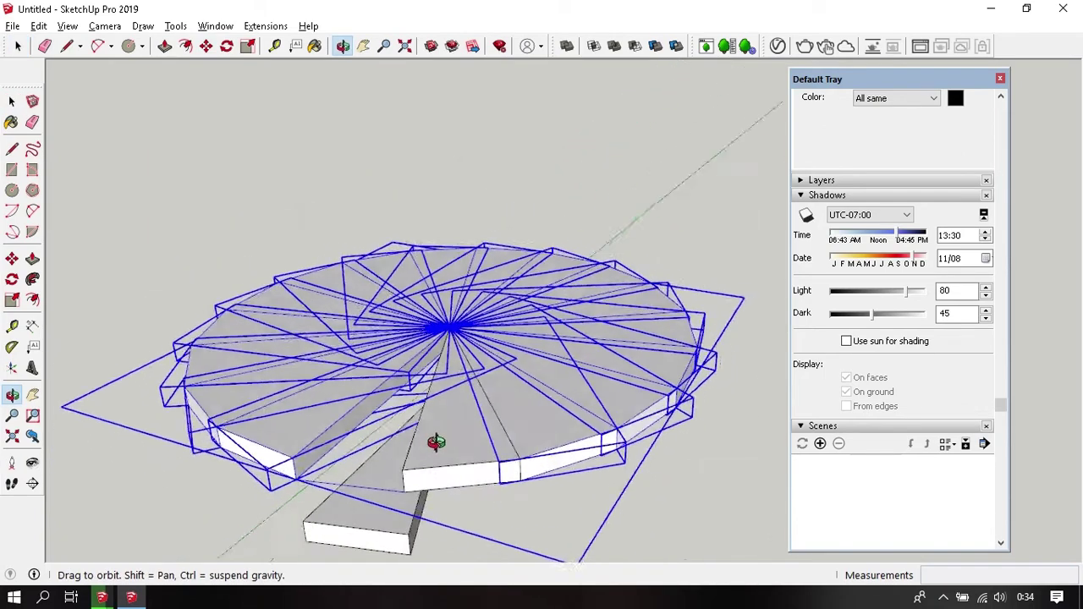
- Lift the remaining selected wedges another 180 mm to form the next step
key("m")
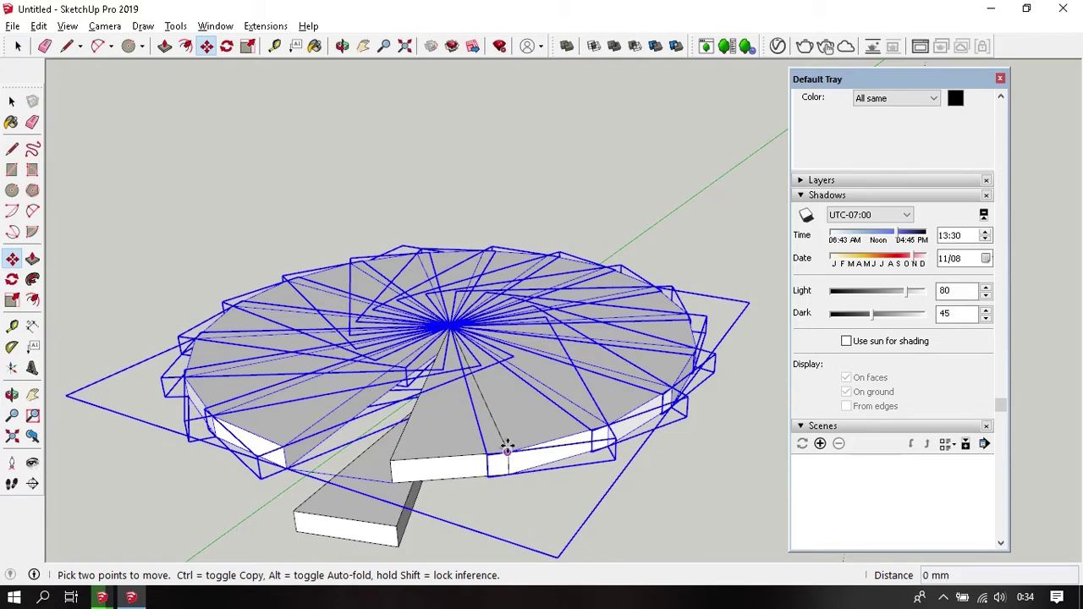
left_click_drag(507, 449, 501, 351)
type("180")
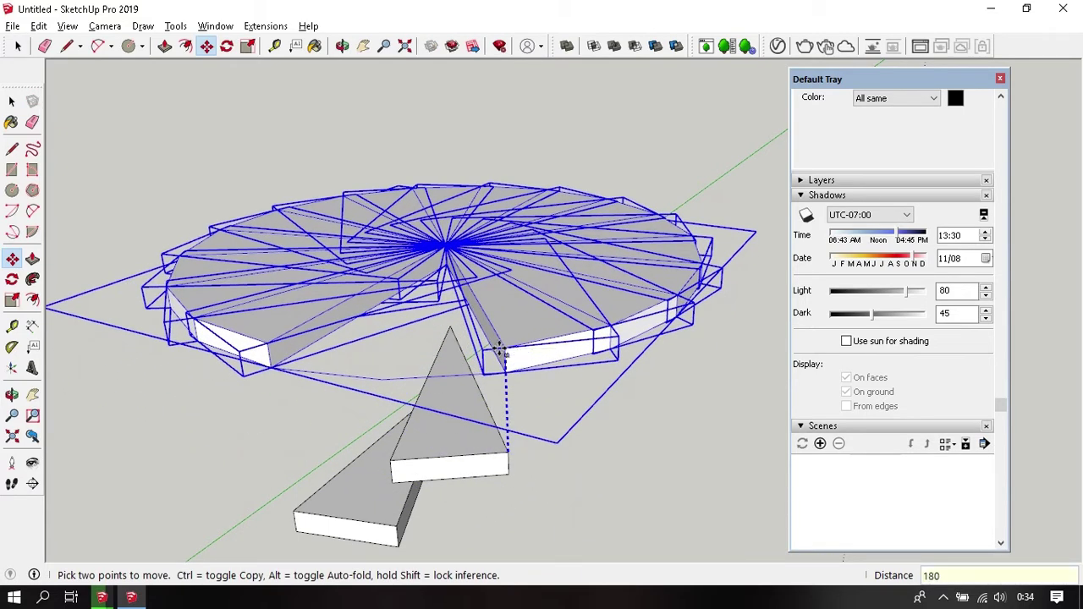
key("Return")
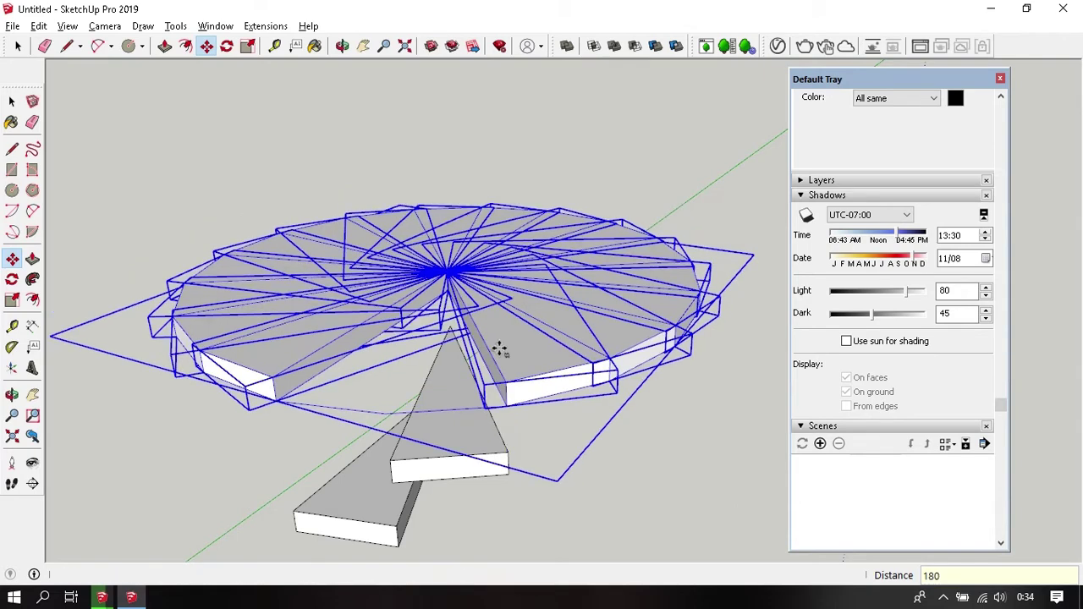
mouse_move(510, 358)
middle_mouse_down()
mouse_move(483, 368)
mouse_move(492, 368)
middle_mouse_up()
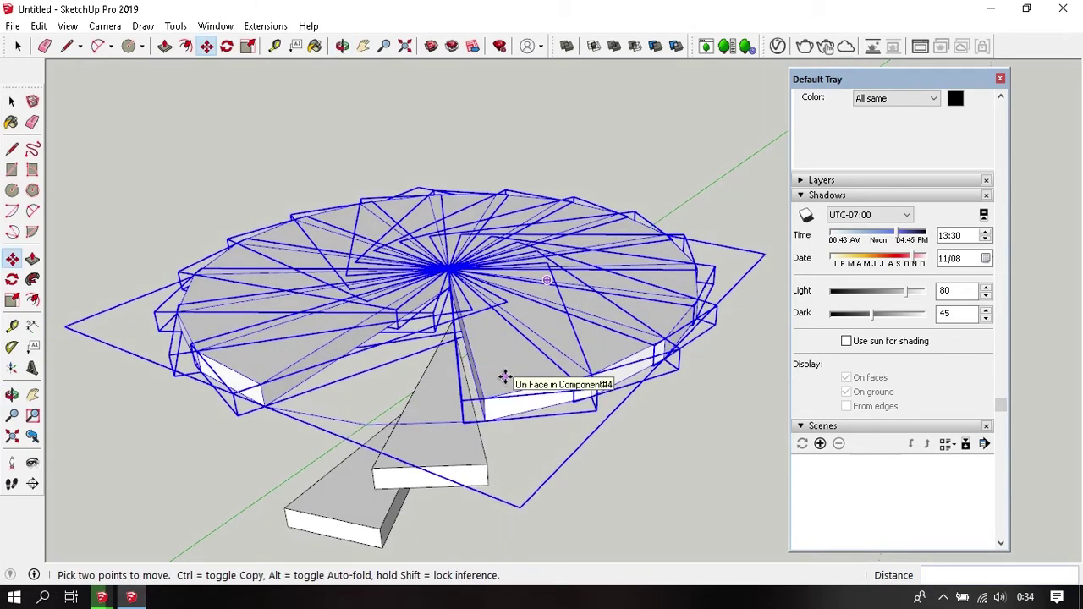
key("space")
middle_click_drag(505, 375, 553, 415)
- Lift the next two groups of wedge treads 180 mm each up the blue axis
key("m")
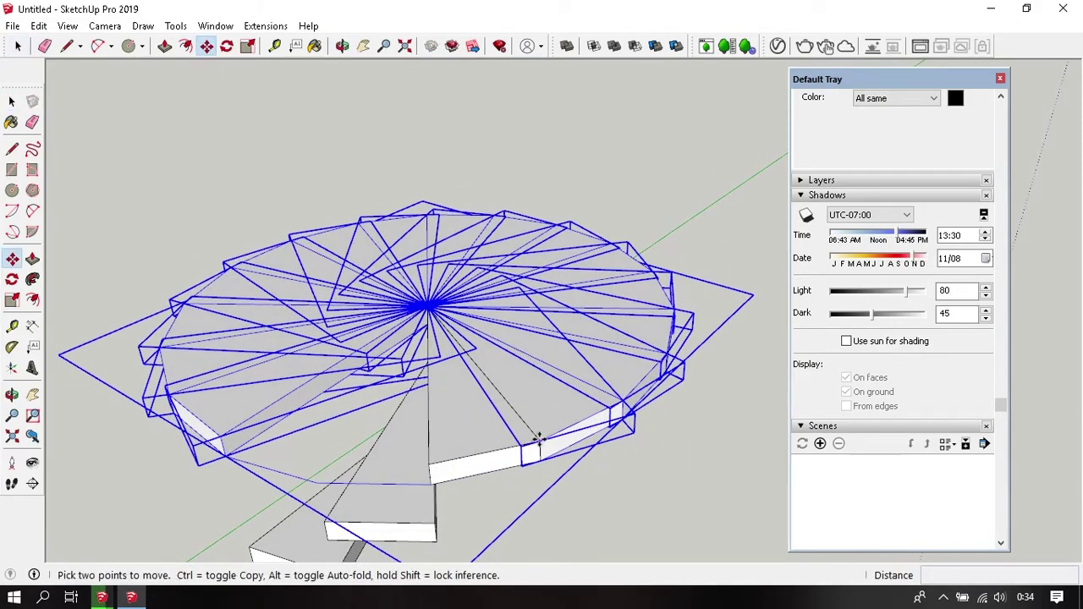
left_click(538, 438)
key("Return")
middle_click_drag(535, 349, 487, 381)
key("space")
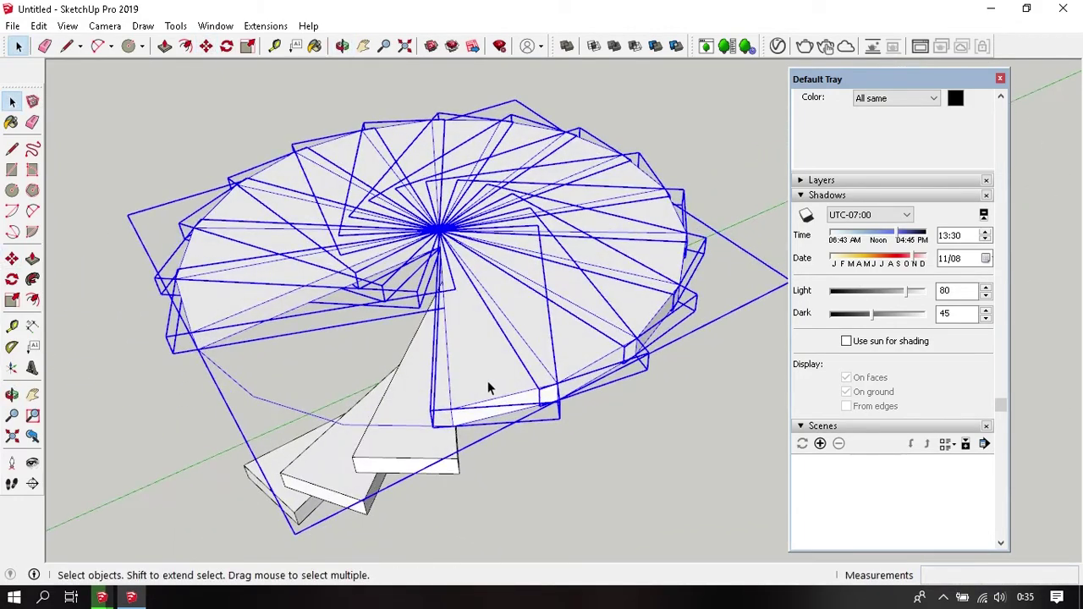
key("m")
left_click(556, 385)
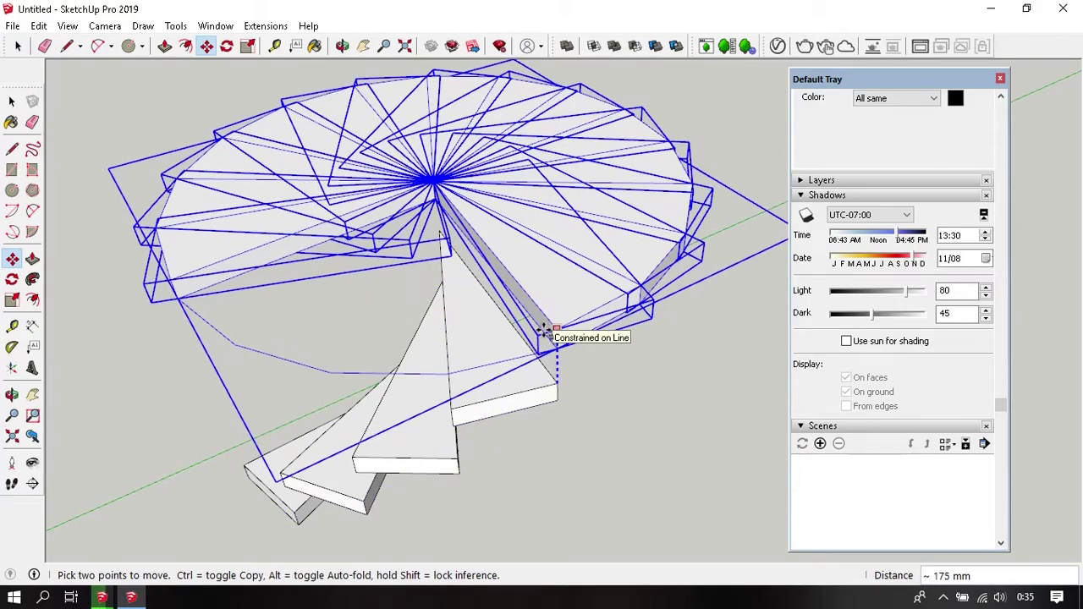
key("Return")
middle_click_drag(546, 331, 493, 393)
key("space")
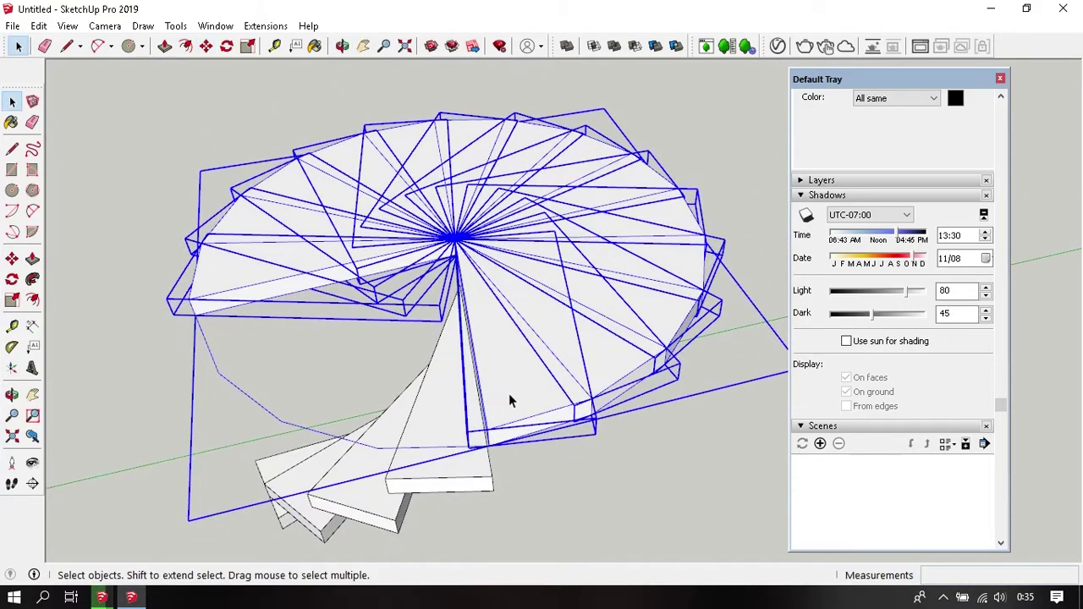
- Raise two more tread groups up the blue axis, typing the rise distance
key("m")
left_click(593, 399)
type("180")
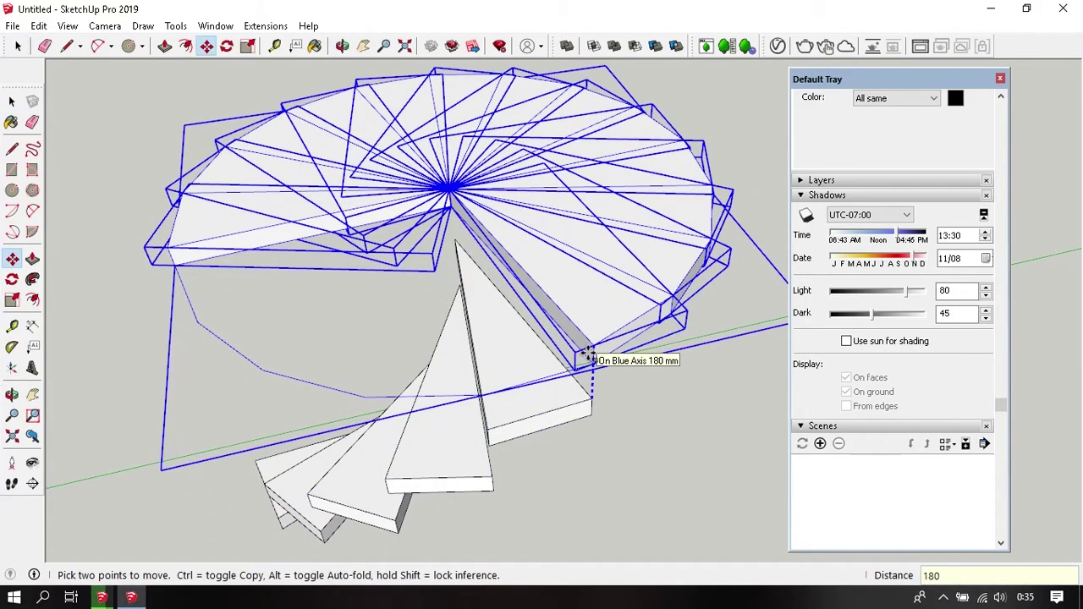
key("Return")
key("space")
mouse_move(610, 320)
middle_mouse_down()
mouse_move(551, 358)
mouse_move(542, 433)
mouse_move(498, 394)
middle_mouse_up()
key("m")
left_click(556, 426)
scroll(556, 426, "down", 2)
middle_click_drag(556, 426, 550, 372)
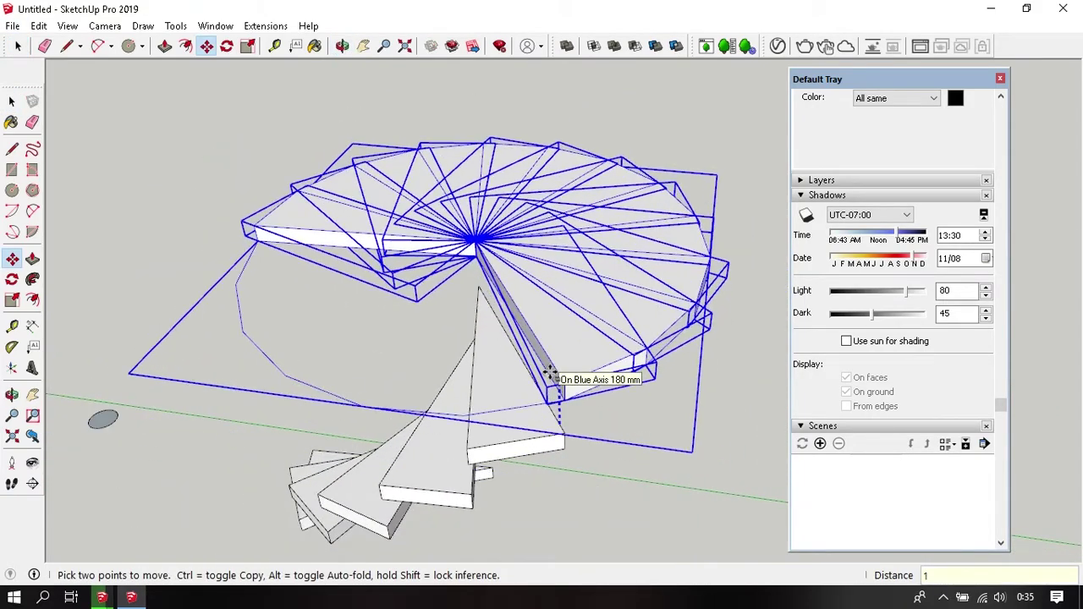
type("80")
key("Return")
key("space")
mouse_move(588, 339)
middle_mouse_down()
mouse_move(531, 411)
mouse_move(496, 393)
mouse_move(496, 418)
middle_mouse_up()
- Step two further tread groups up by 180 mm each
key("m")
left_click(496, 418)
type("180")
key("Return")
mouse_move(508, 380)
middle_mouse_down()
mouse_move(520, 346)
mouse_move(483, 403)
mouse_move(483, 452)
mouse_move(520, 404)
mouse_move(479, 314)
middle_mouse_up()
key("m")
key("space")
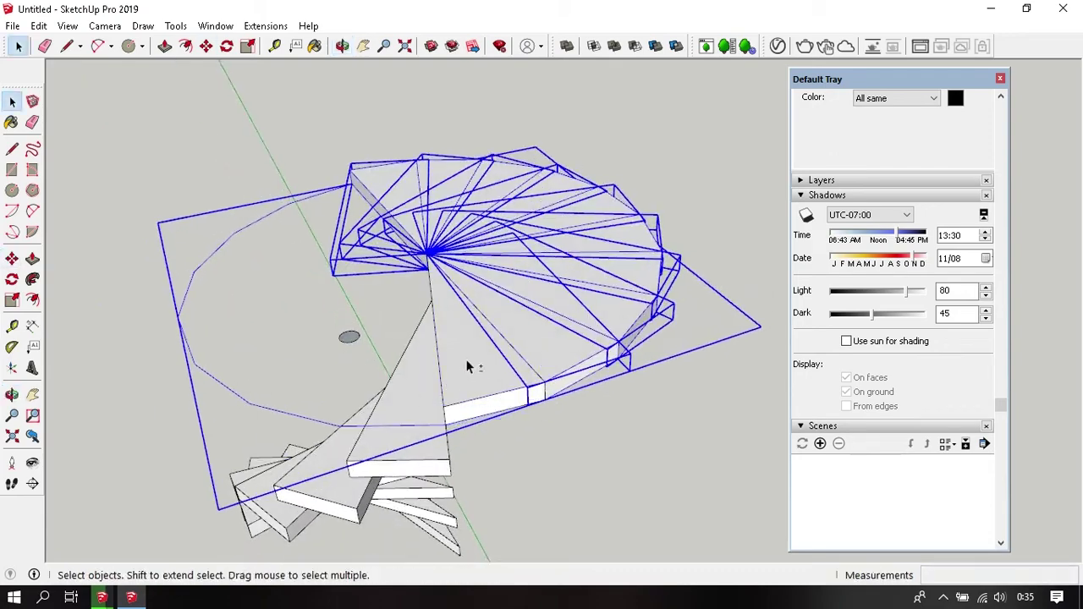
key("m")
left_click(496, 421)
type("180")
key("Return")
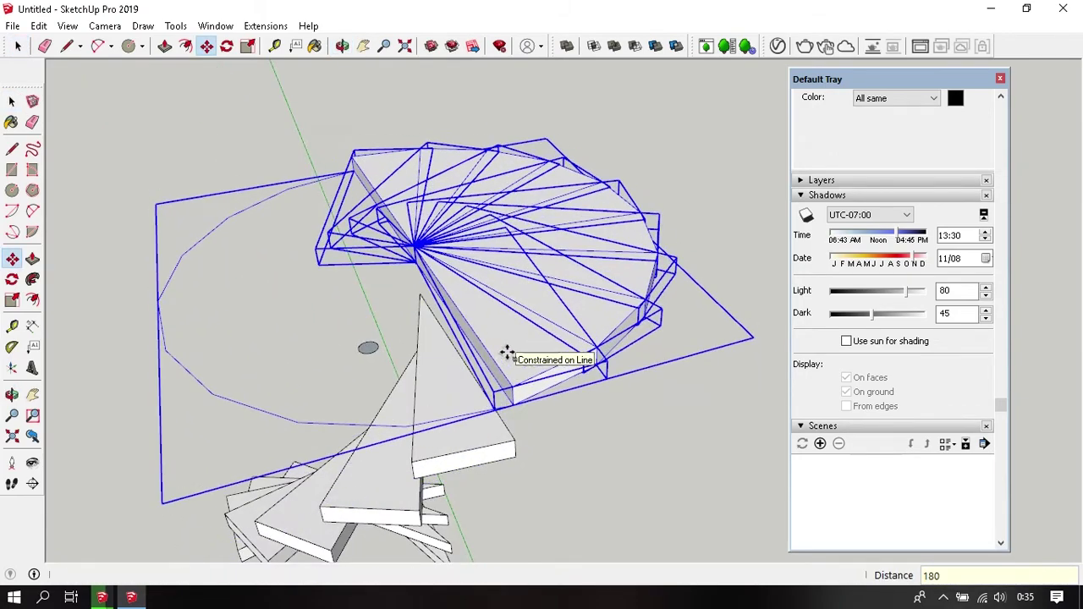
key("space")
mouse_move(505, 352)
middle_mouse_down()
mouse_move(517, 411)
mouse_move(527, 401)
middle_mouse_up()
- Continue lifting the following two tread groups 180 mm higher
key("m")
left_click(525, 408)
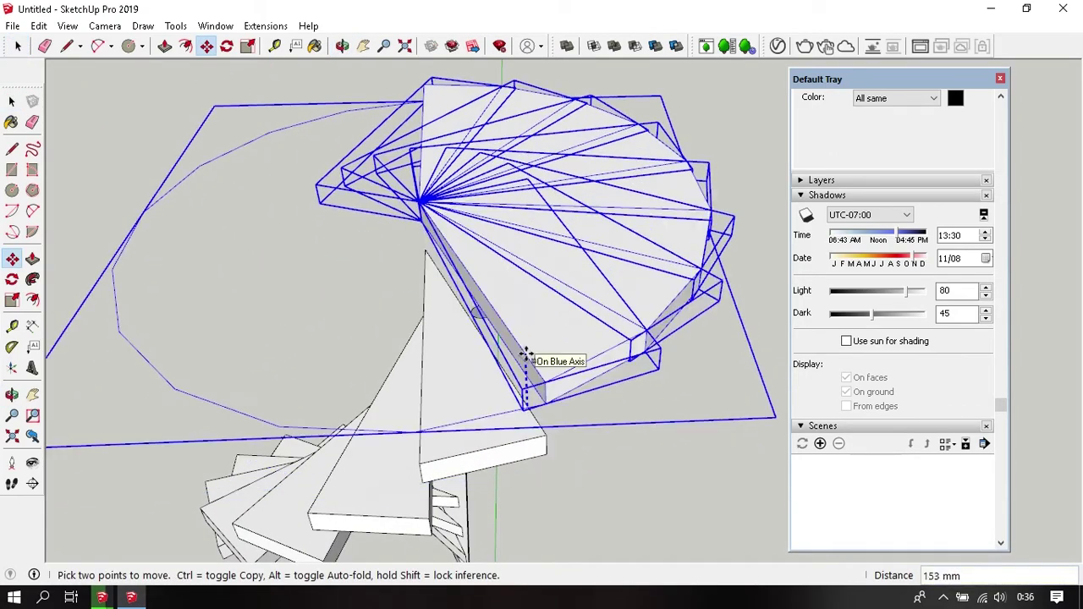
key("Return")
mouse_move(526, 355)
middle_mouse_down()
mouse_move(516, 346)
mouse_move(476, 411)
middle_mouse_up()
key("space")
key("m")
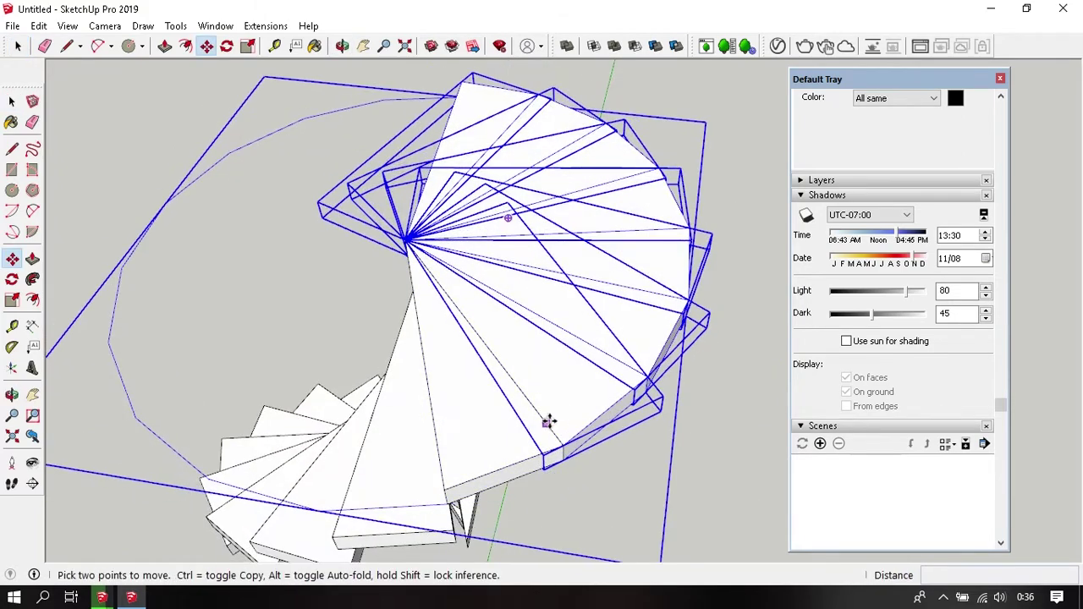
left_click(545, 432)
type("0")
key("Return")
key("space")
middle_click_drag(575, 347, 382, 346)
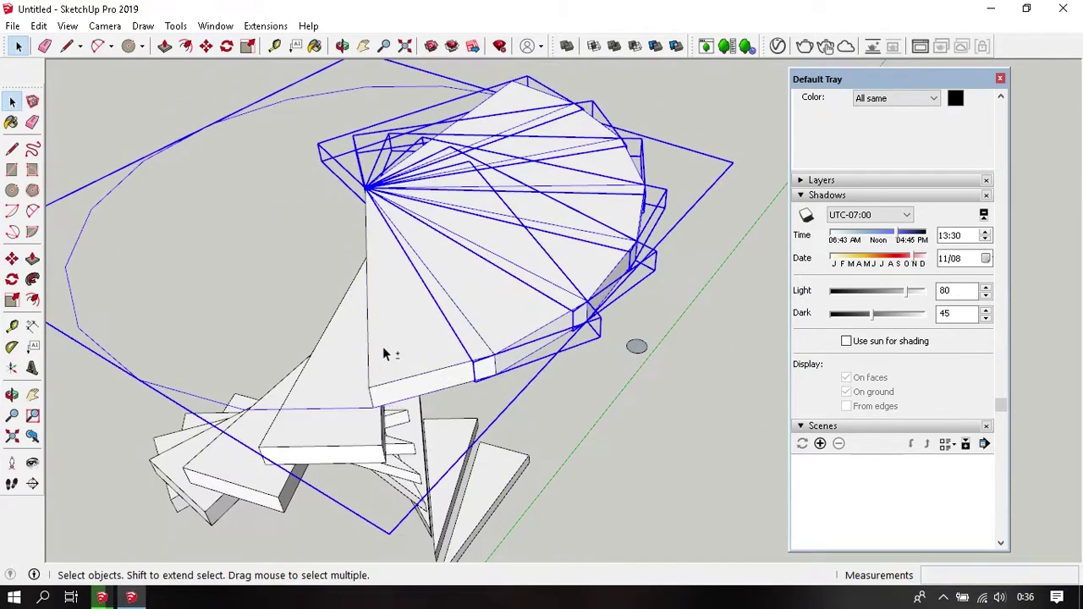
- Lift the next two higher tread groups by 180 mm each
key("m")
left_click(483, 331)
type("0")
key("Return")
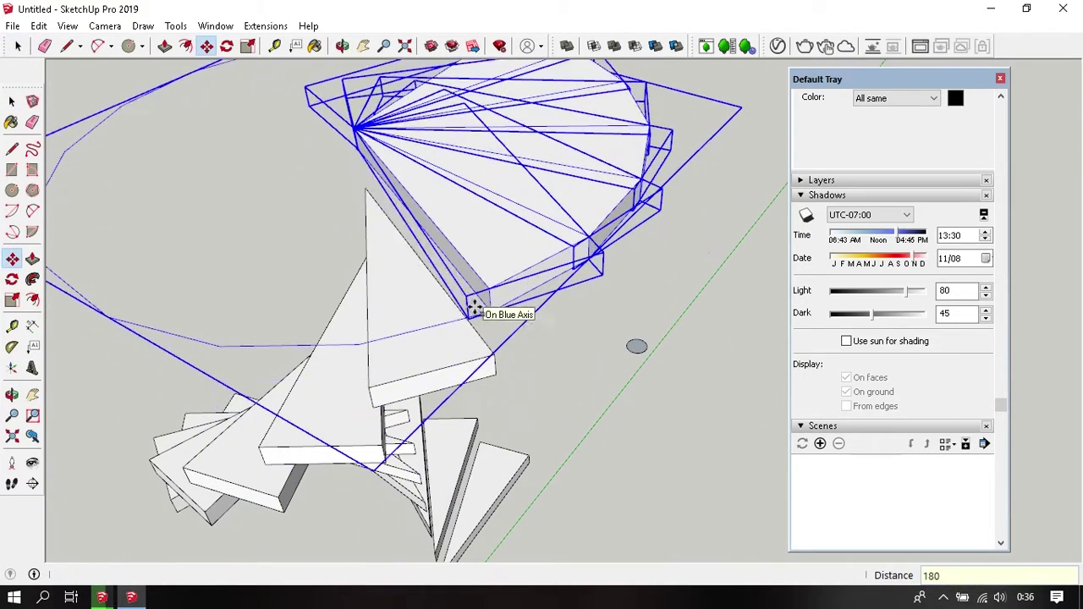
key("space")
middle_click_drag(475, 313, 489, 368)
key("m")
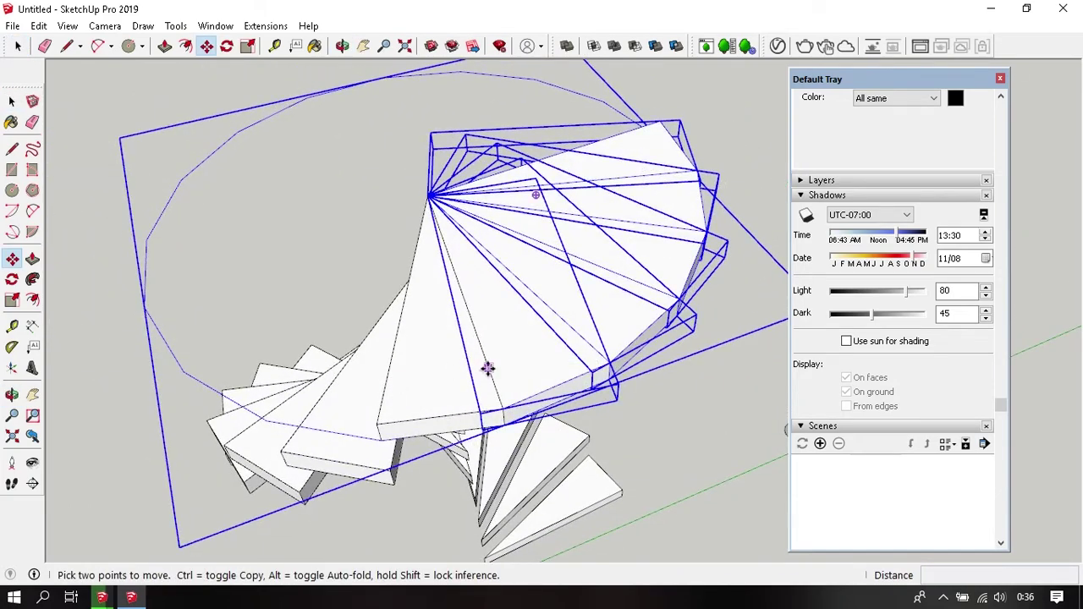
left_click(487, 367)
type("0")
key("Return")
key("space")
middle_click_drag(495, 309, 406, 406)
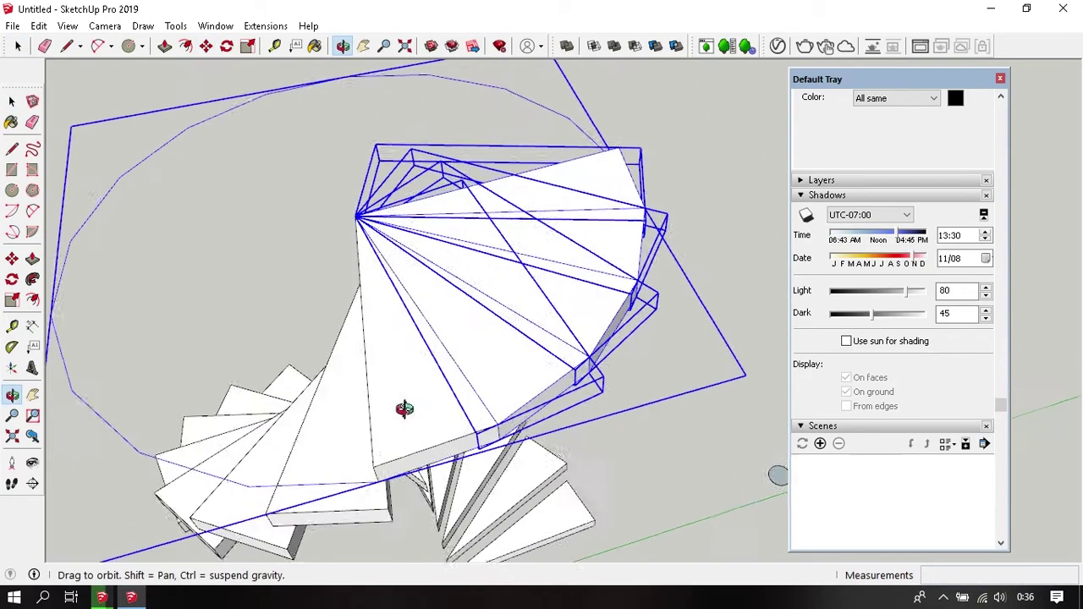
- Raise the last two multi-tread groups another 180 mm each
key("m")
left_click(480, 397)
type("180")
key("Return")
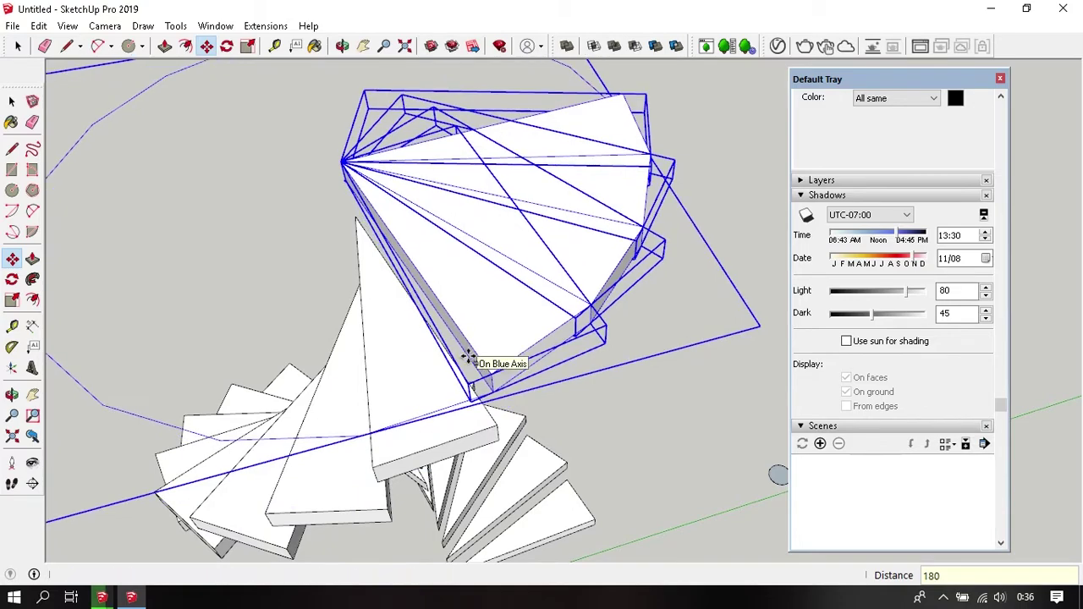
key("space")
middle_click_drag(515, 331, 446, 378)
key("m")
left_click(462, 378)
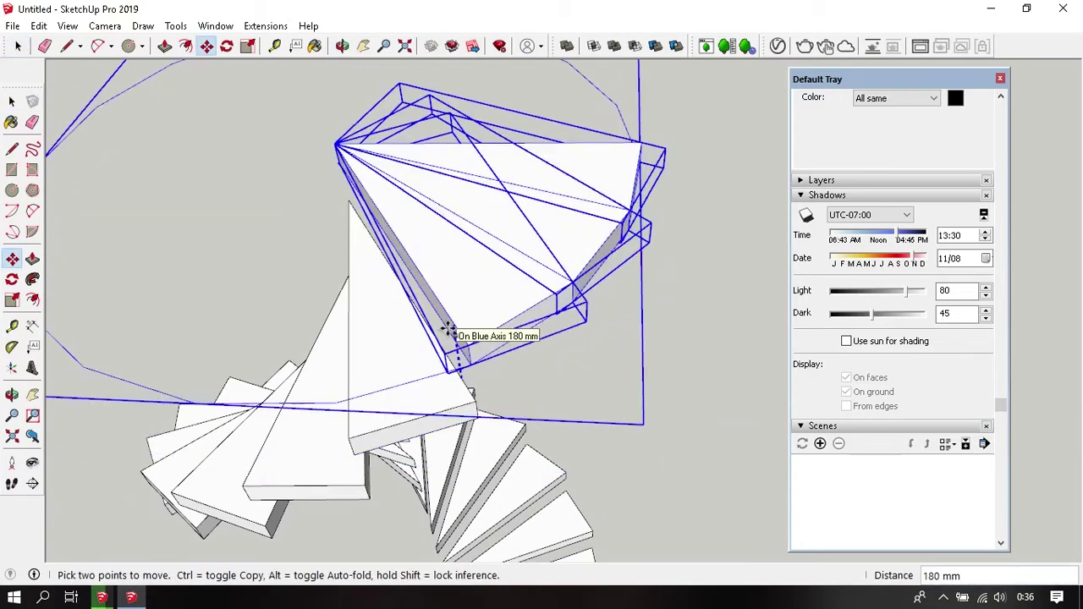
key("Return")
key("space")
middle_click_drag(520, 240, 484, 344)
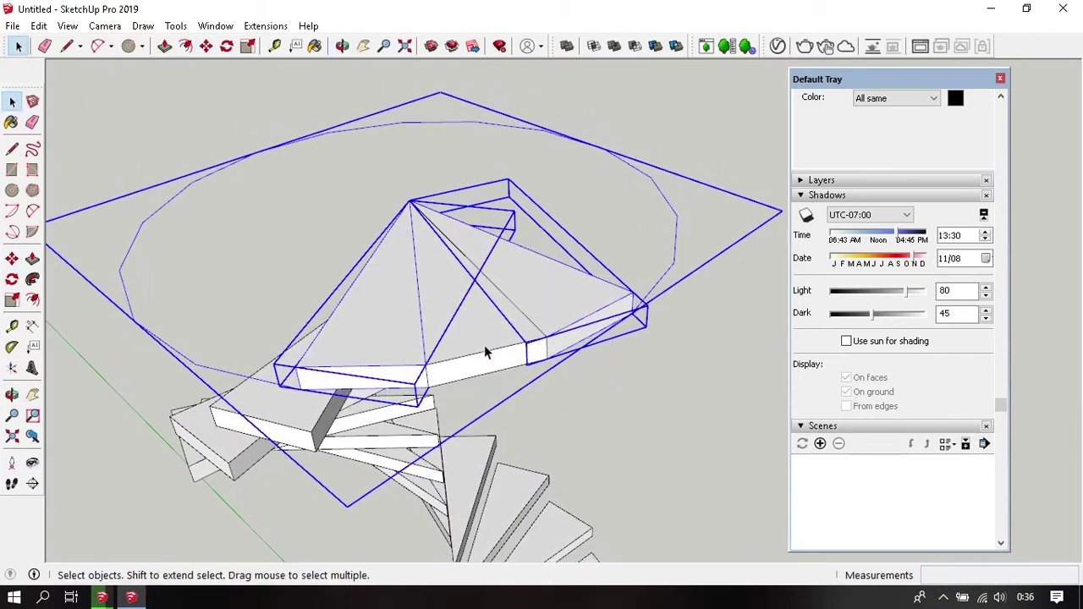
- Select the top tread alone and lift it 180 mm, then select the topmost tread
left_click(431, 353)
key("m")
left_click(460, 348)
type("1")
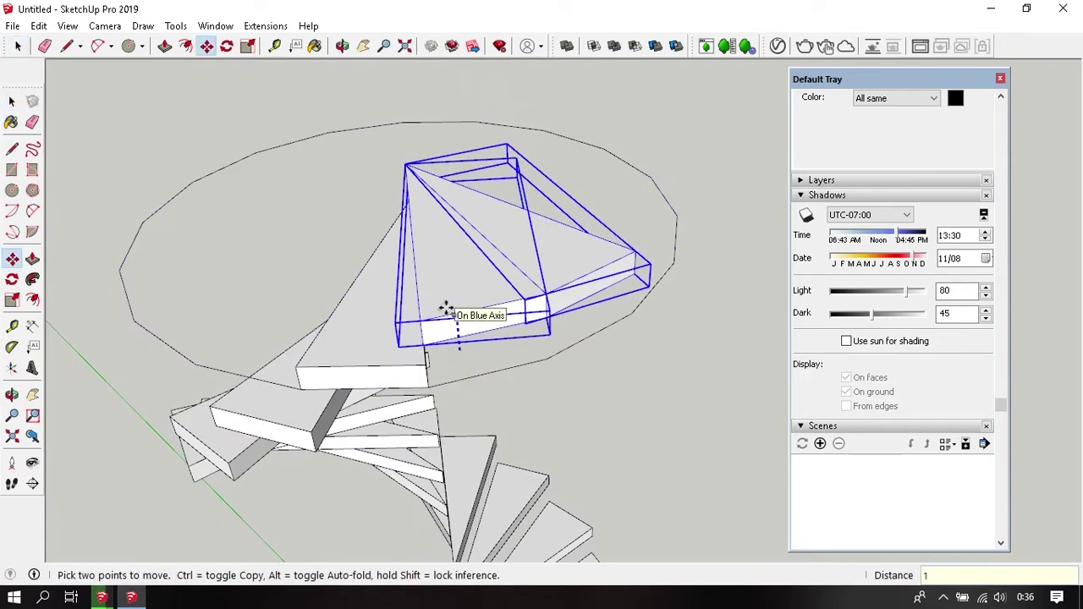
type("0")
key("Return")
key("space")
left_click(555, 241)
key("m")
left_click(559, 233)
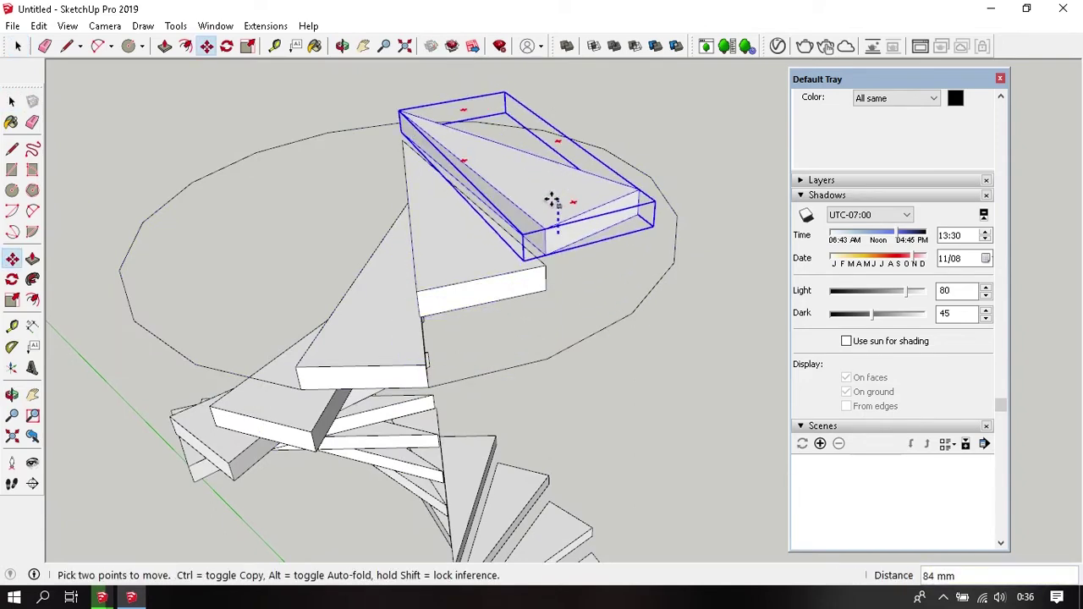
- Finish lifting the topmost tread by 180 mm
key("Return")
scroll(592, 465, "down", 5)
key("space")
scroll(563, 400, "up", 5)
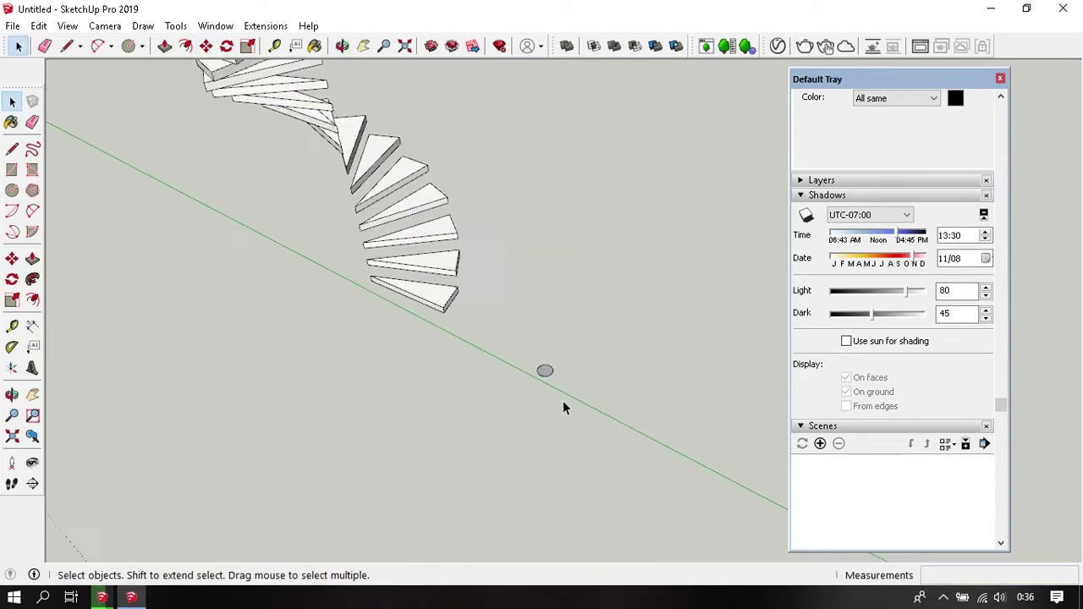
- Push/Pull the small circle up into a tall cylindrical column
key("p")
scroll(542, 373, "down", 3)
left_click(542, 360)
scroll(542, 358, "down", 3)
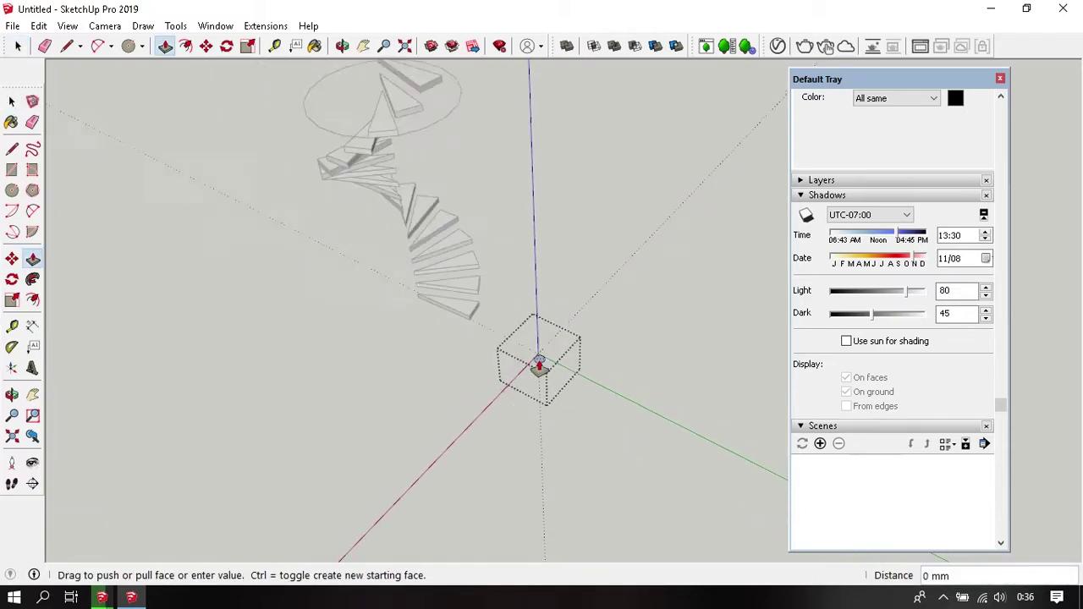
scroll(539, 360, "up", 4)
left_click(466, 189)
scroll(545, 375, "up", 3)
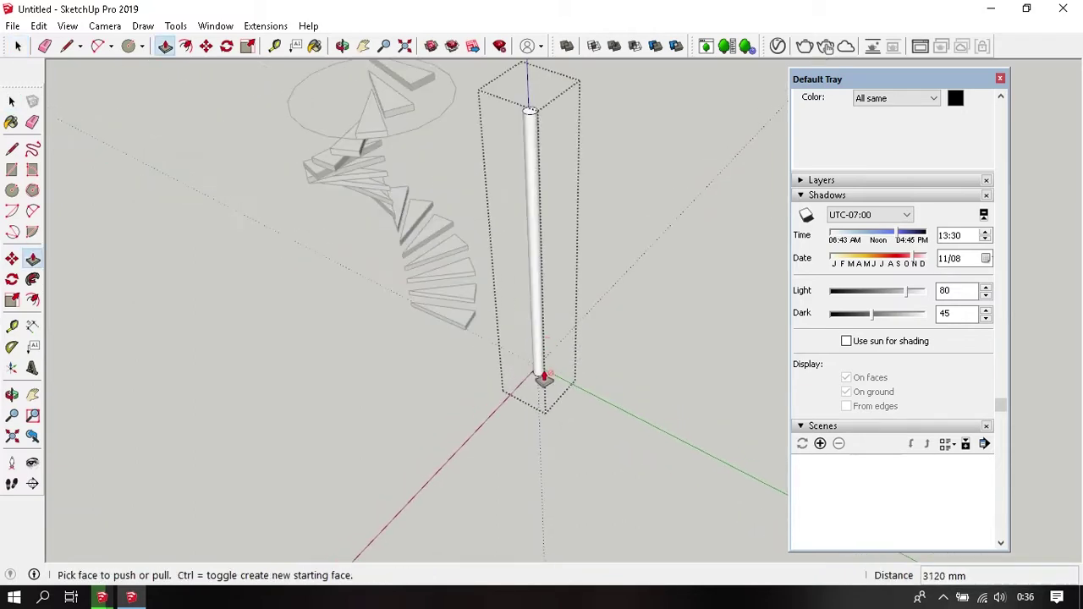
- Extend the column's bottom face downward so it reaches below ground
mouse_move(544, 374)
middle_mouse_down()
mouse_move(653, 33)
mouse_move(575, 269)
middle_mouse_up()
left_click(577, 270)
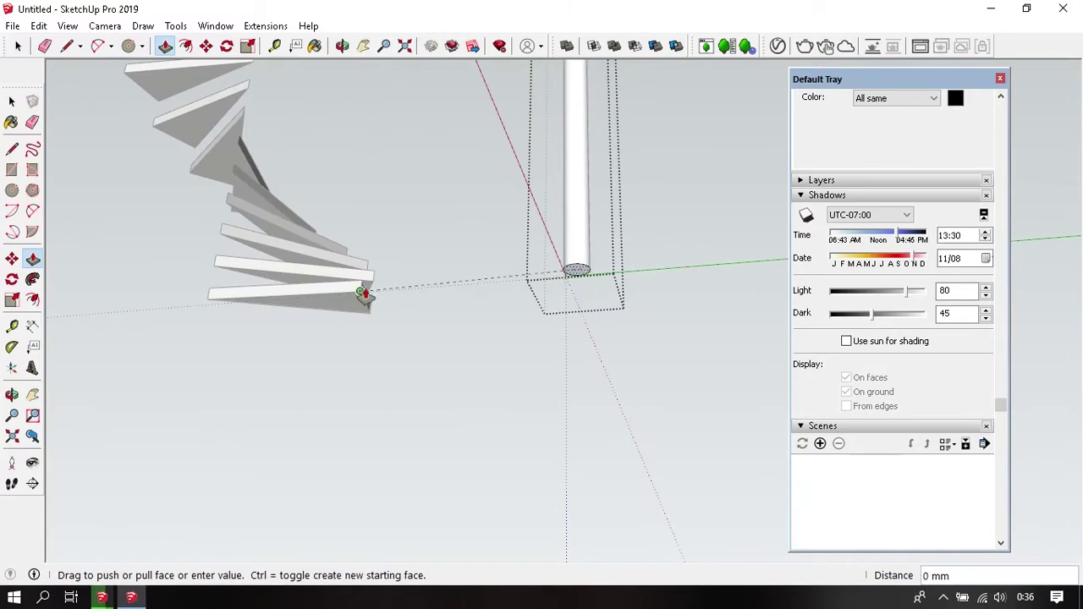
left_click(574, 269)
left_click(575, 269)
type("180")
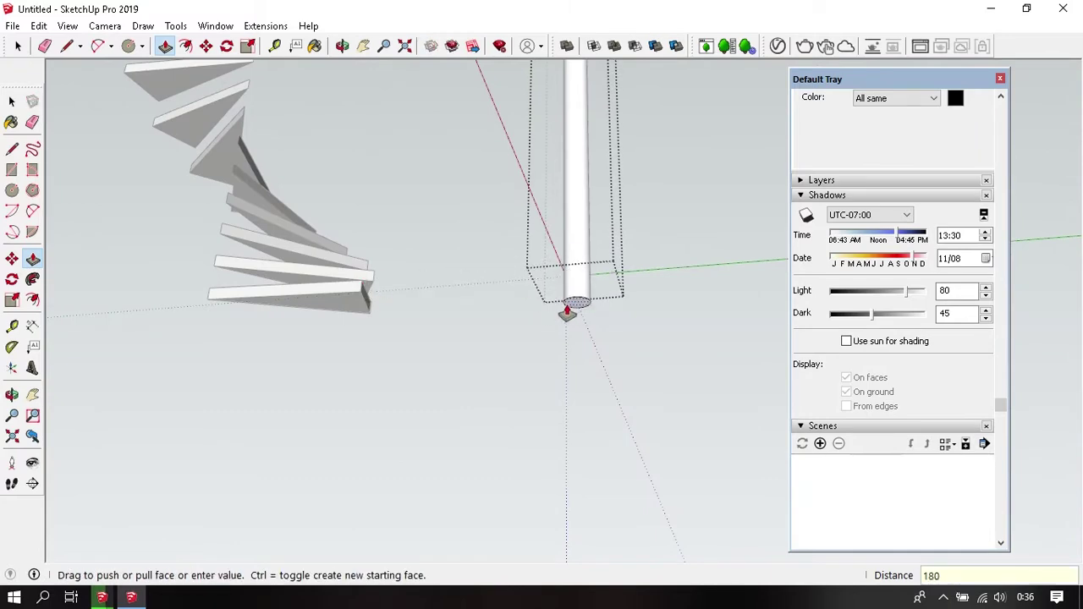
left_click(567, 313)
key("space")
- Inside the column group, select all geometry and use Find Center on the top circle
left_click(569, 255)
mouse_move(568, 254)
middle_mouse_down()
mouse_move(532, 532)
mouse_move(564, 315)
middle_mouse_up()
scroll(563, 315, "up", 3)
double_click(564, 314)
left_click(575, 303)
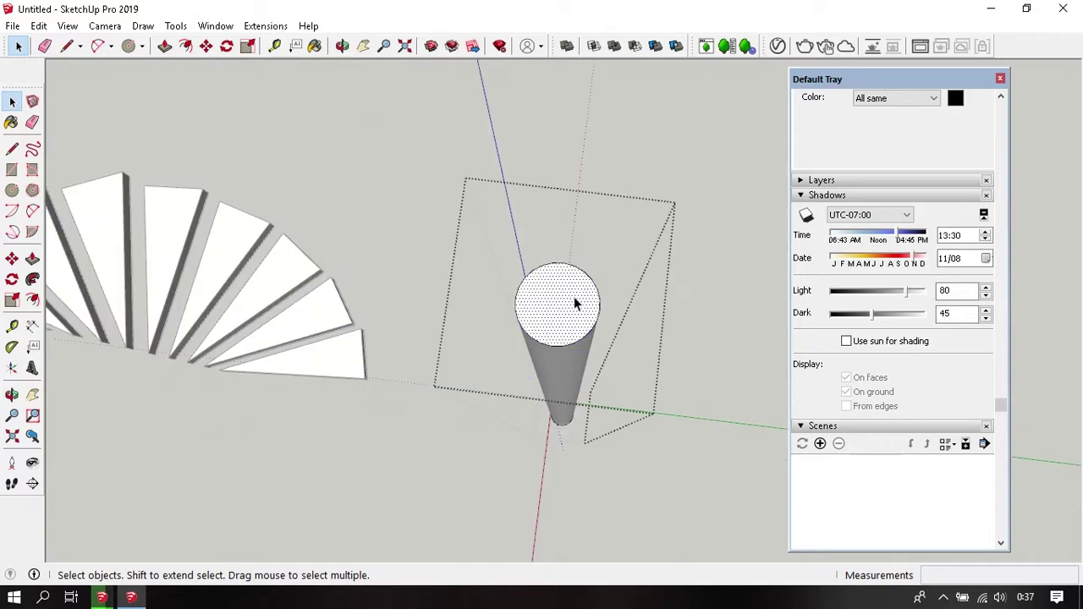
scroll(575, 302, "up", 1)
triple_click(573, 309)
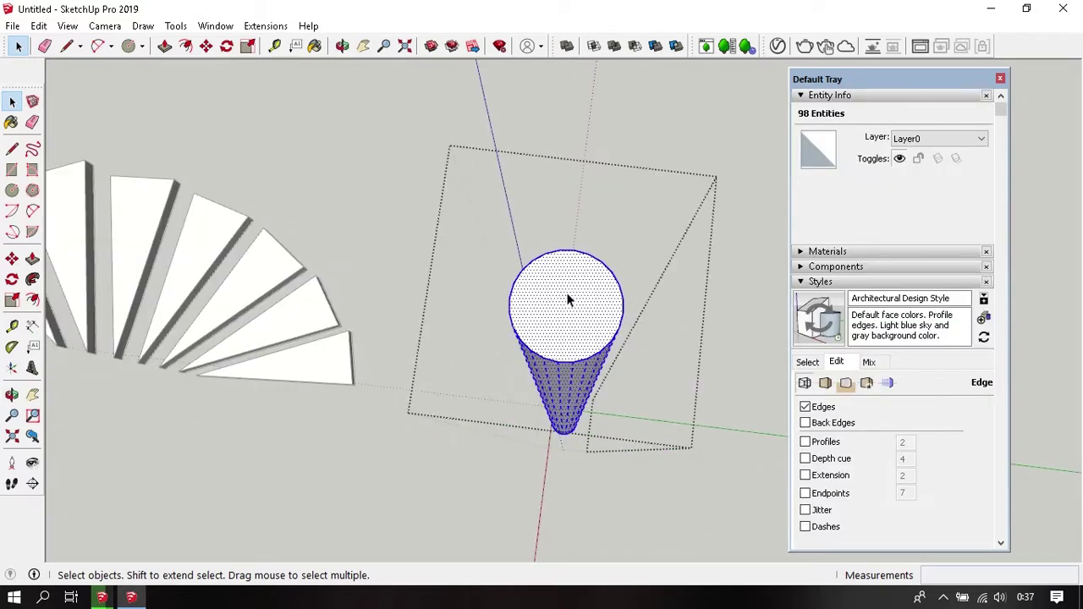
right_click(567, 296)
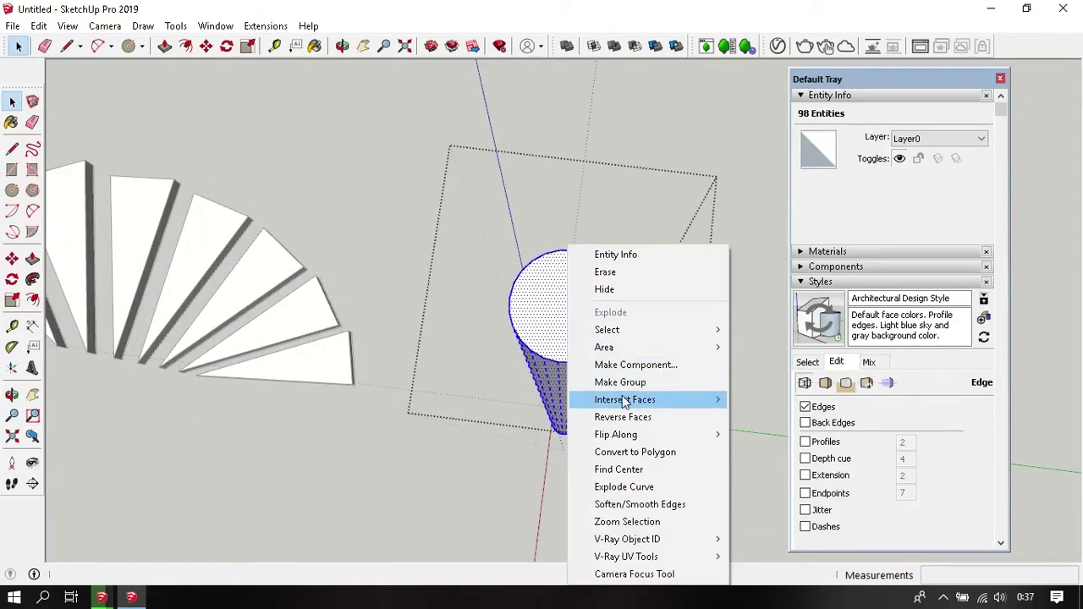
left_click(660, 472)
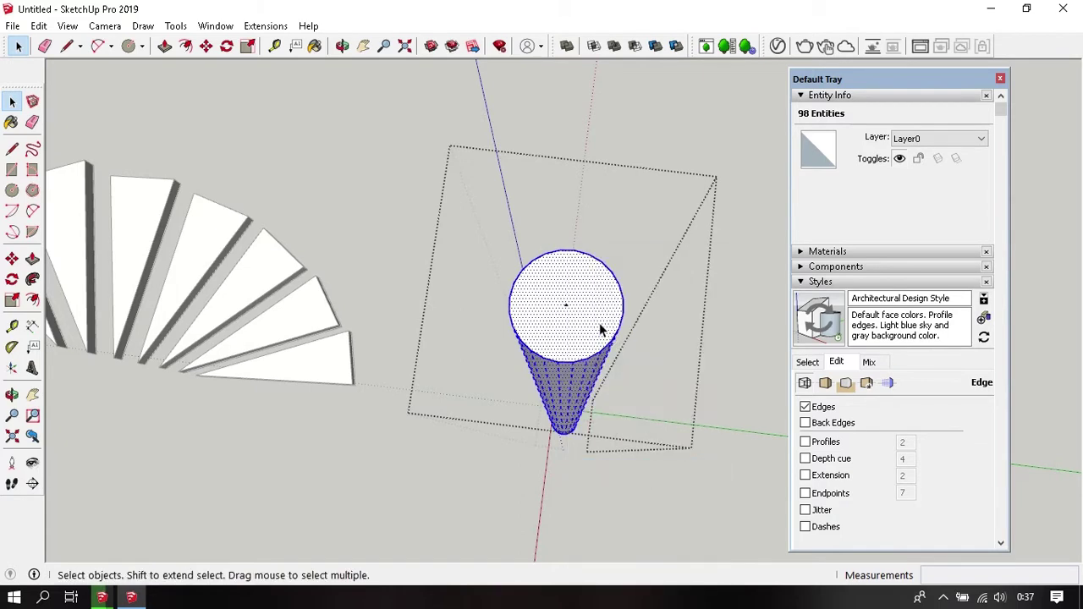
- Start moving the column from its marked centre point
scroll(593, 325, "up", 2)
key("m")
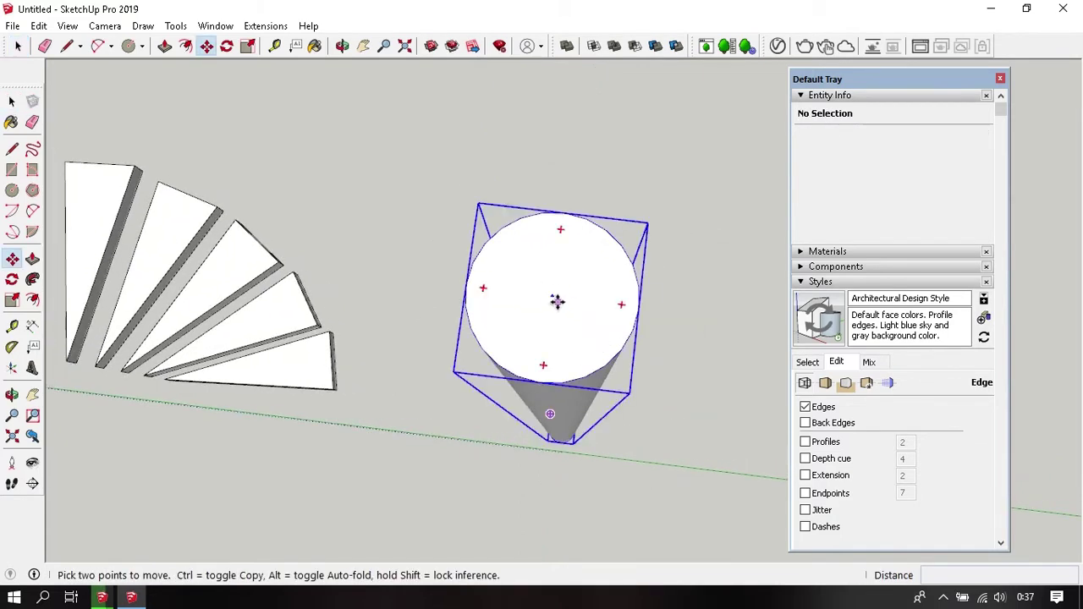
left_click(554, 297)
middle_click_drag(554, 297, 724, 303)
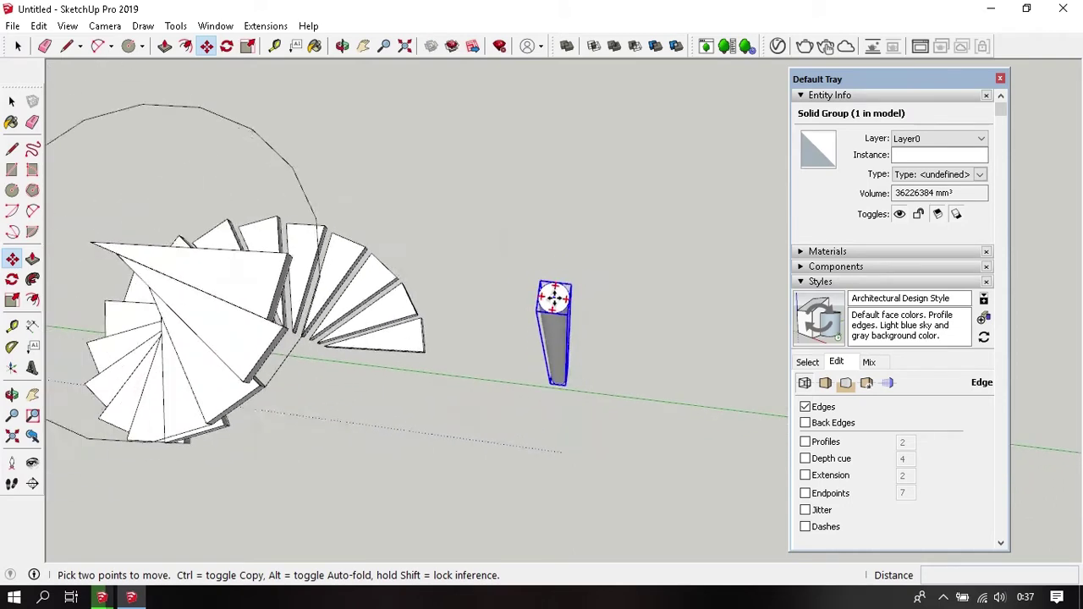
- Place the cylindrical post at the centre of the spiral stairs
scroll(483, 331, "up", 1)
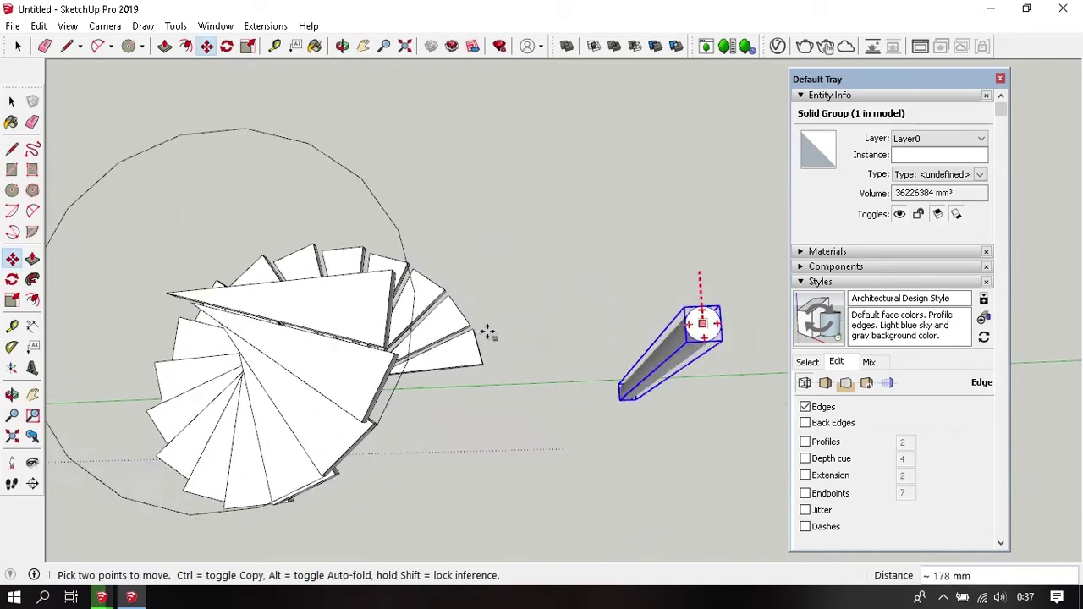
scroll(314, 302, "up", 3)
scroll(618, 326, "down", 3)
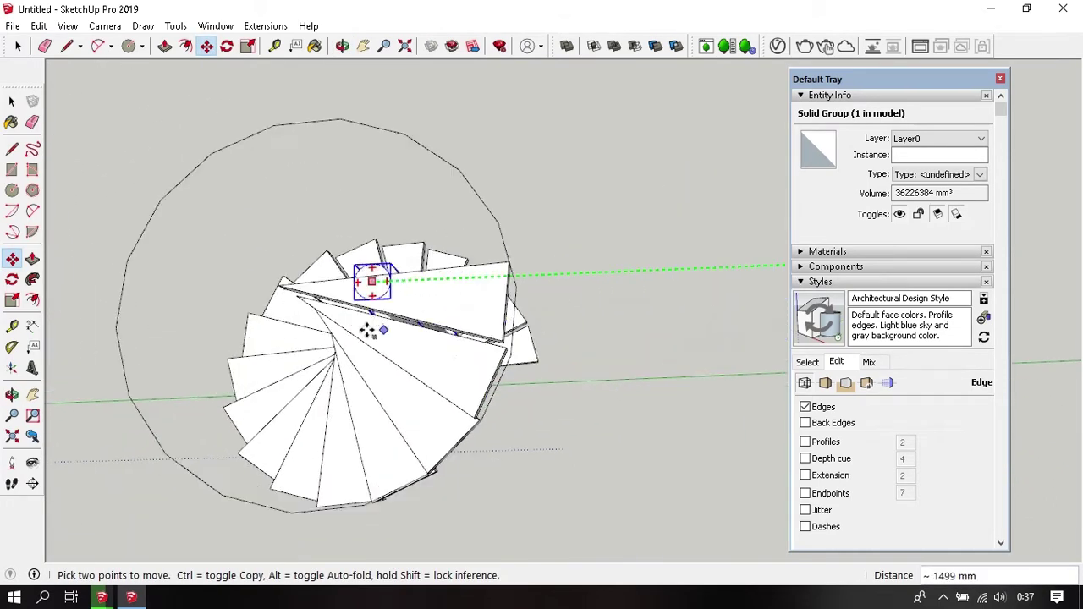
scroll(285, 278, "up", 3)
scroll(288, 279, "up", 2)
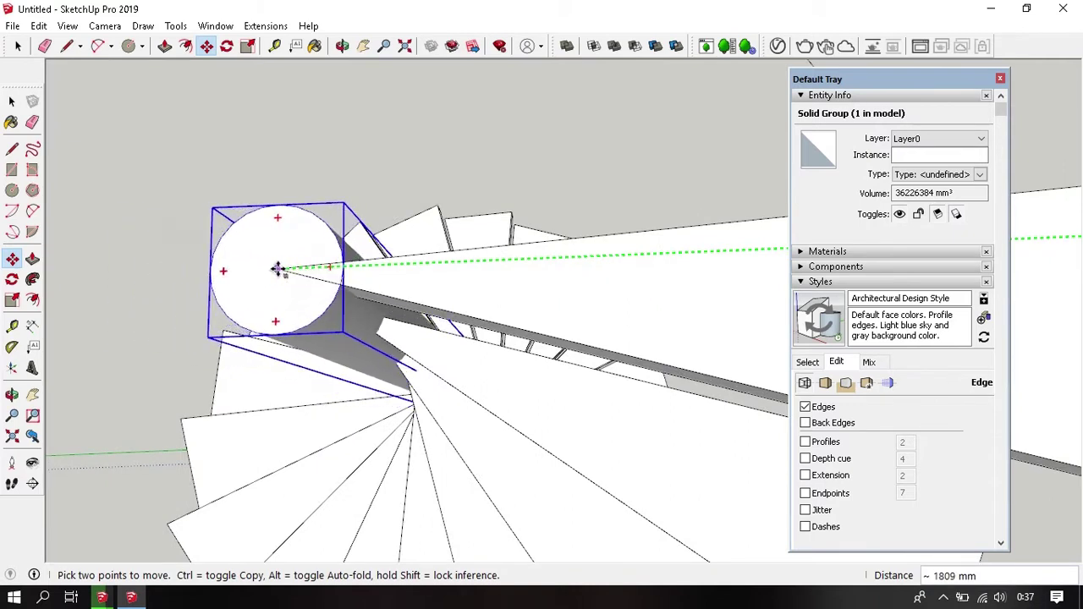
left_click(278, 268)
scroll(305, 279, "down", 5)
key("space")
- Pull the post's top face up so it rises above the highest tread
middle_click_drag(442, 341, 620, 281)
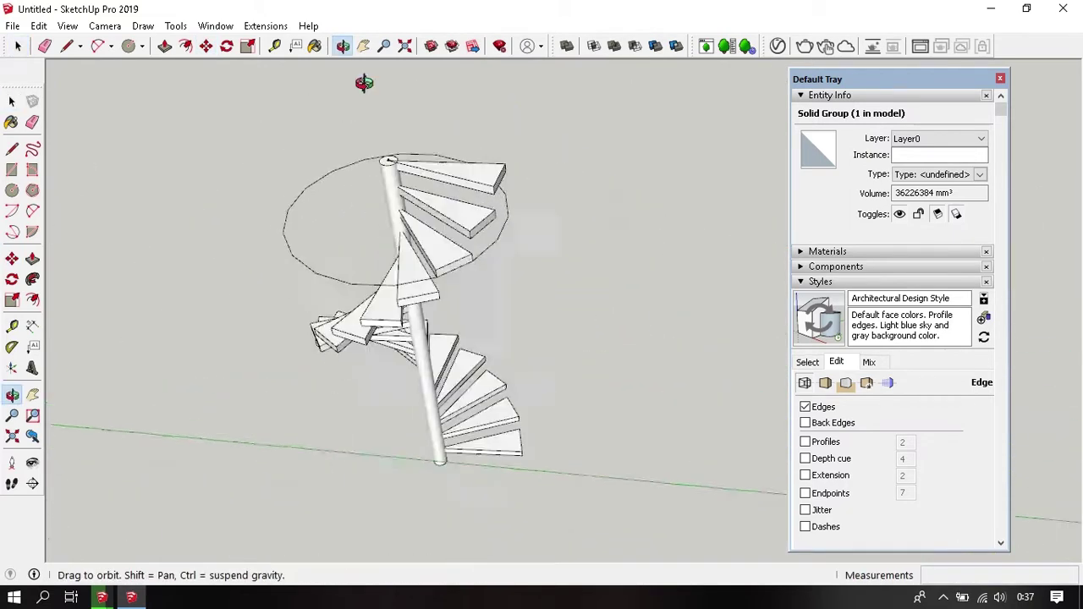
mouse_move(498, 193)
middle_mouse_down()
mouse_move(554, 364)
mouse_move(475, 349)
middle_mouse_up()
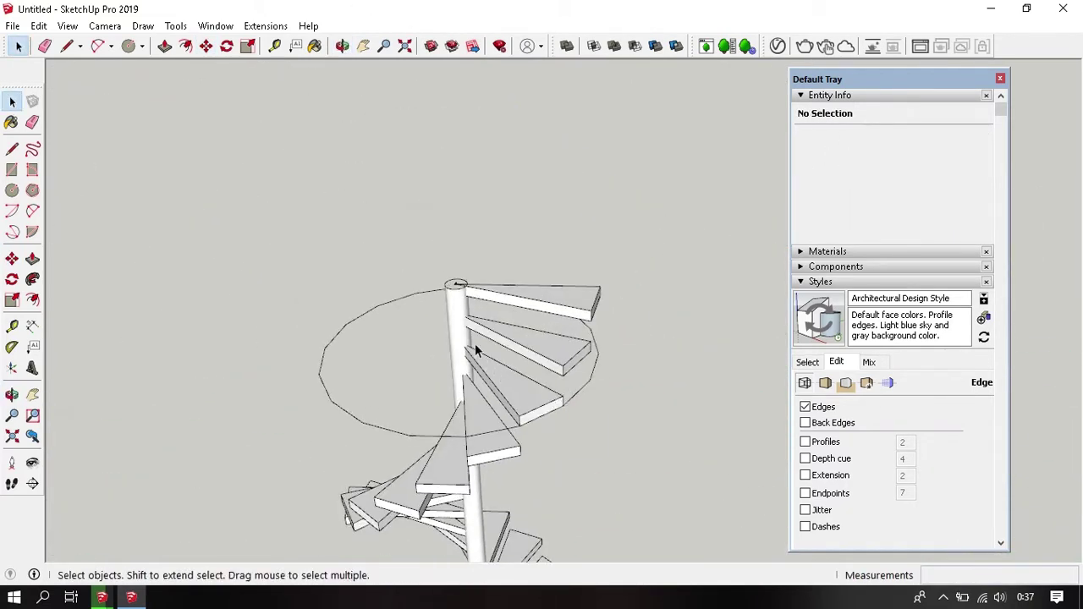
double_click(455, 320)
key("p")
key("space")
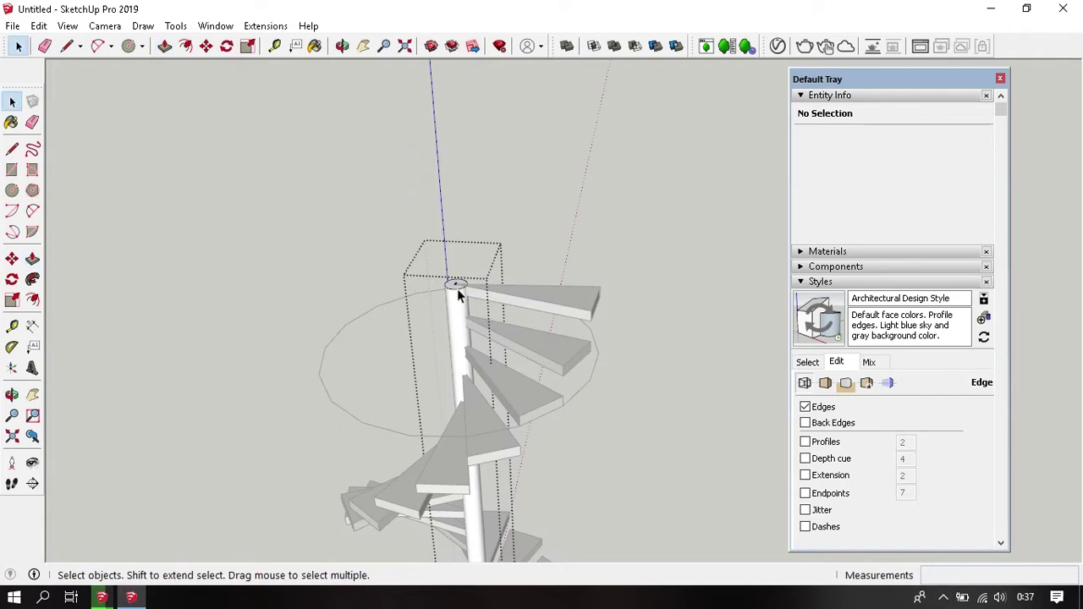
key("p")
left_click(455, 288)
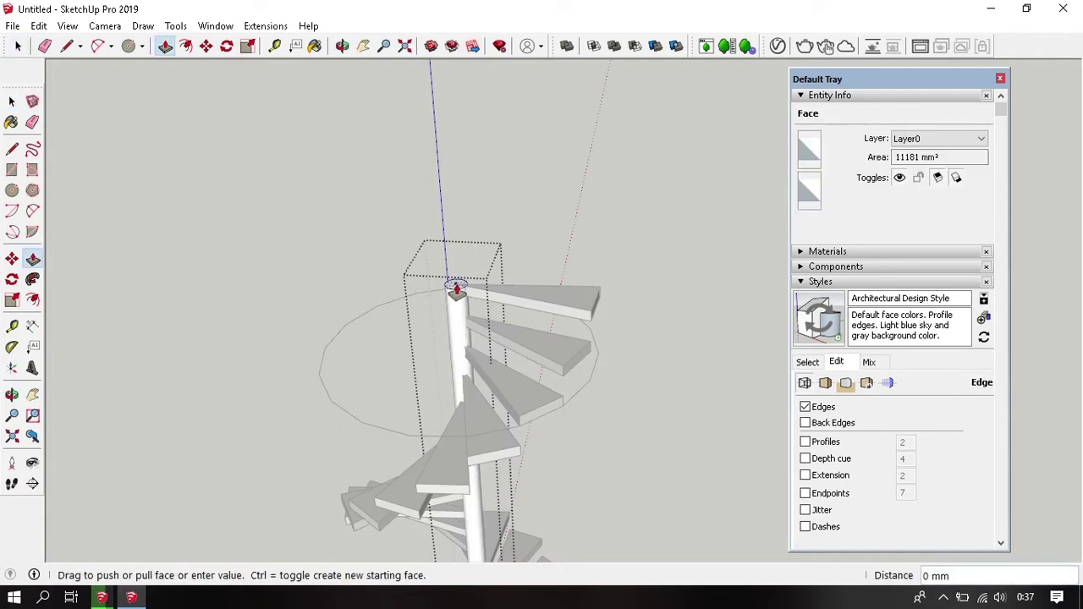
left_click(475, 238)
key("space")
left_click(530, 226)
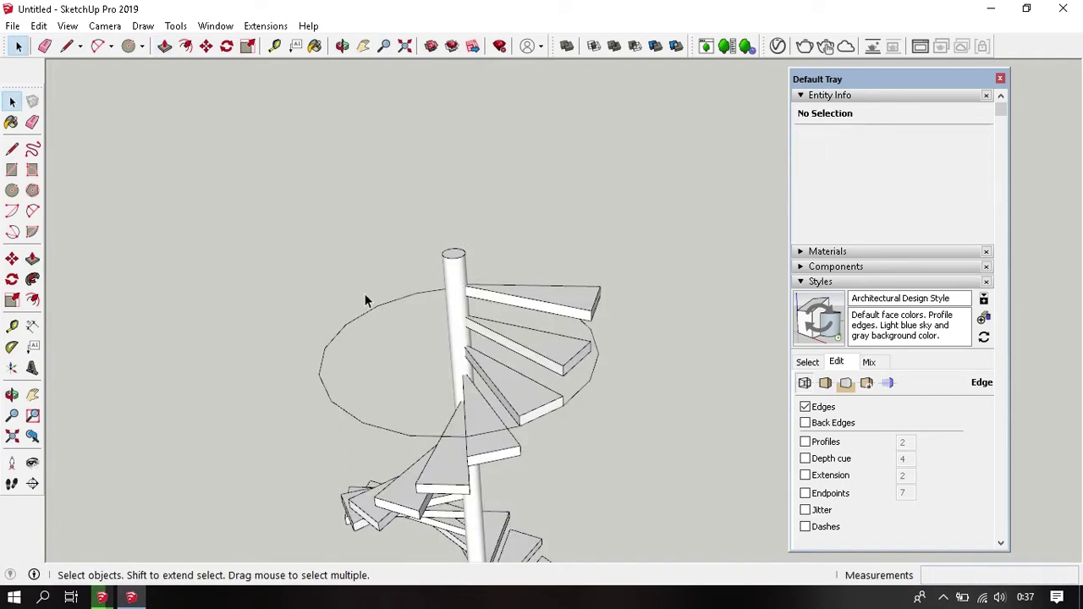
- Open the lowest tread's group for editing
scroll(473, 380, "down", 5)
mouse_move(473, 380)
middle_mouse_down()
mouse_move(491, 326)
mouse_move(525, 360)
mouse_move(491, 430)
middle_mouse_up()
scroll(490, 326, "up", 3)
scroll(502, 392, "up", 3)
scroll(499, 431, "up", 4)
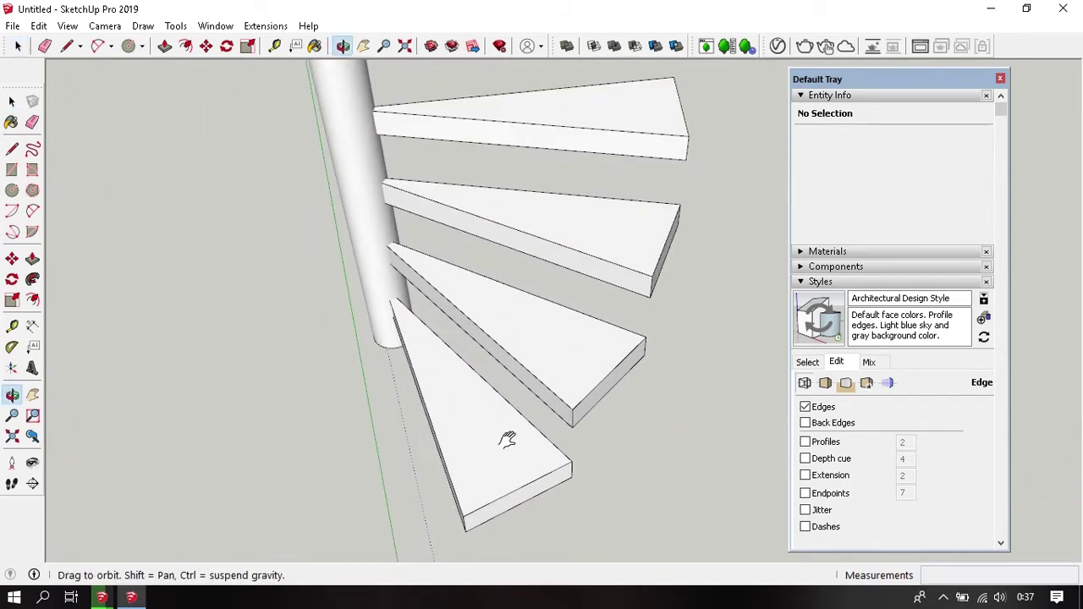
scroll(521, 363, "up", 3)
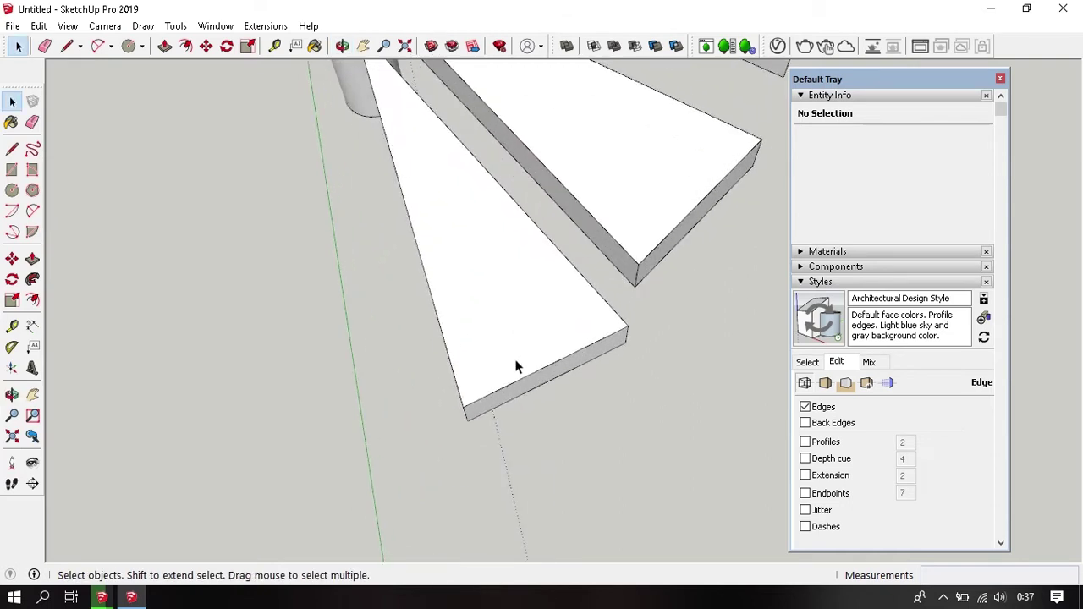
double_click(517, 365)
scroll(517, 365, "up", 3)
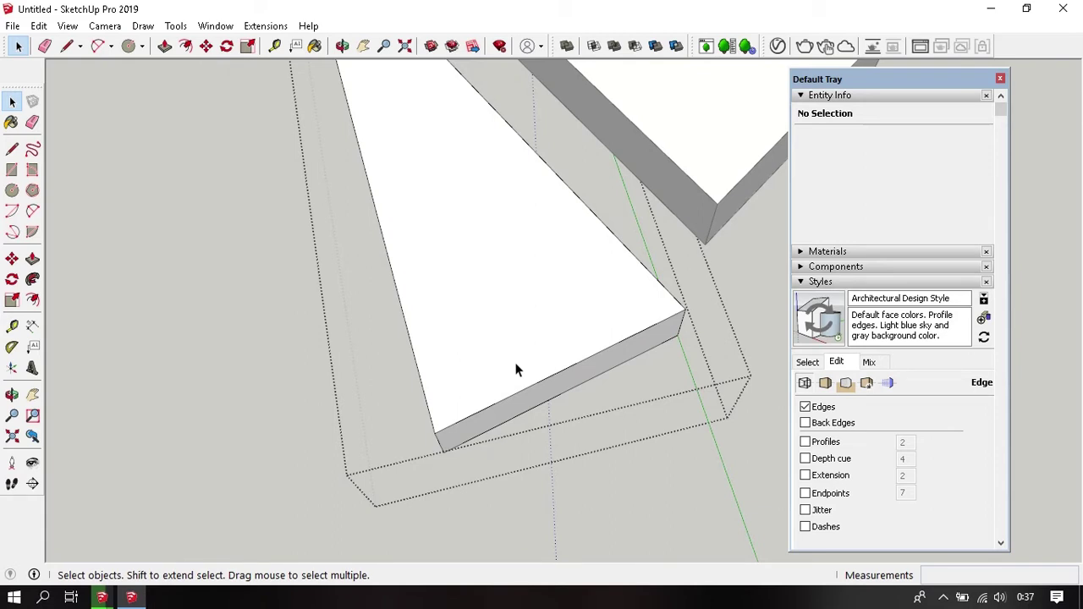
- Add two crossing guide lines about 30 mm in from the tread's front and side edges
key("t")
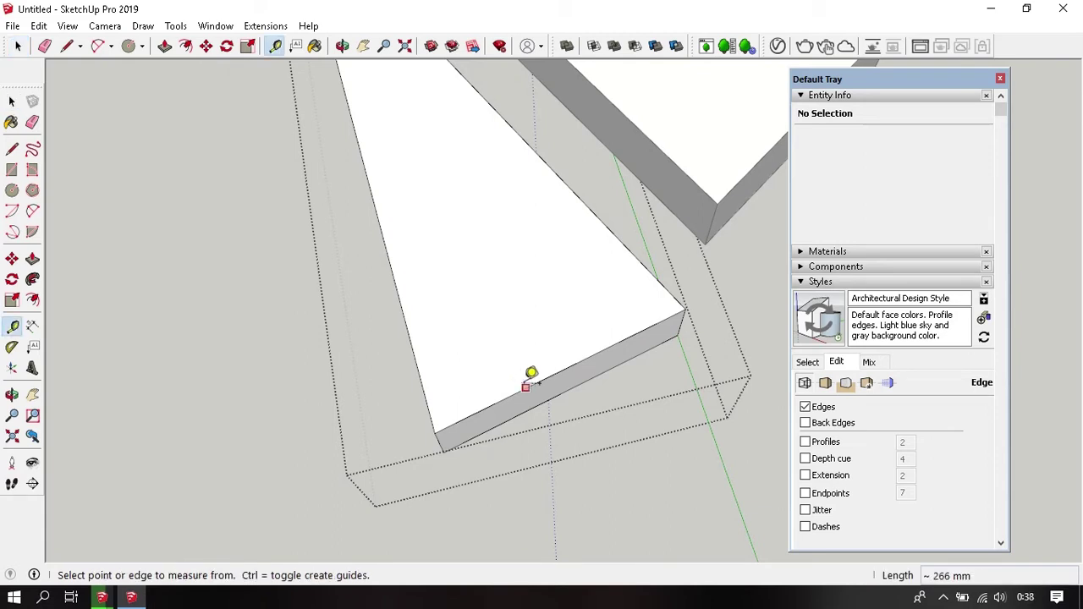
left_click(526, 385)
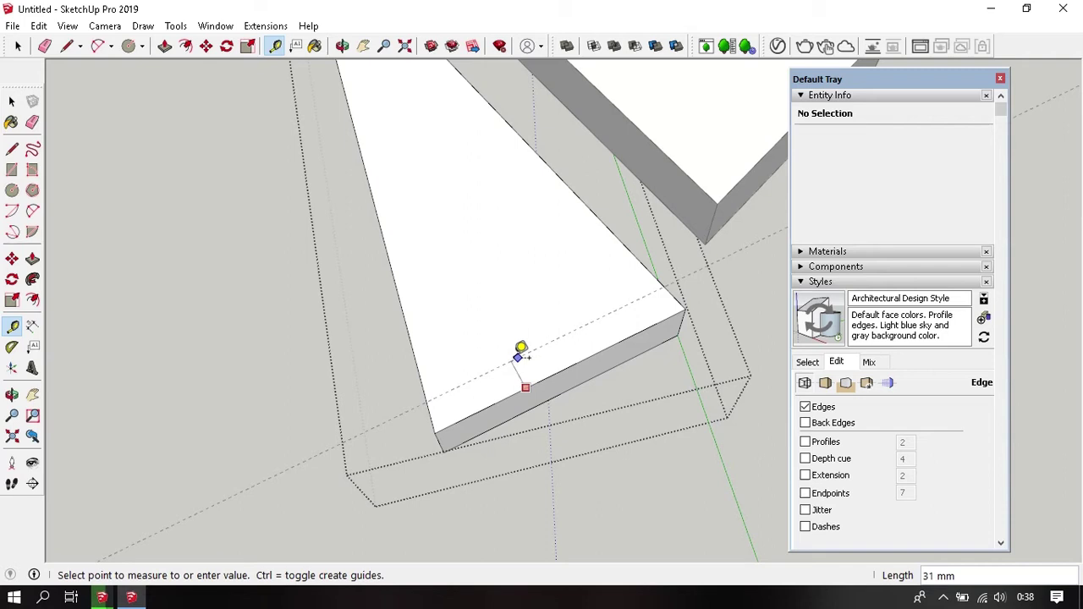
key("Return")
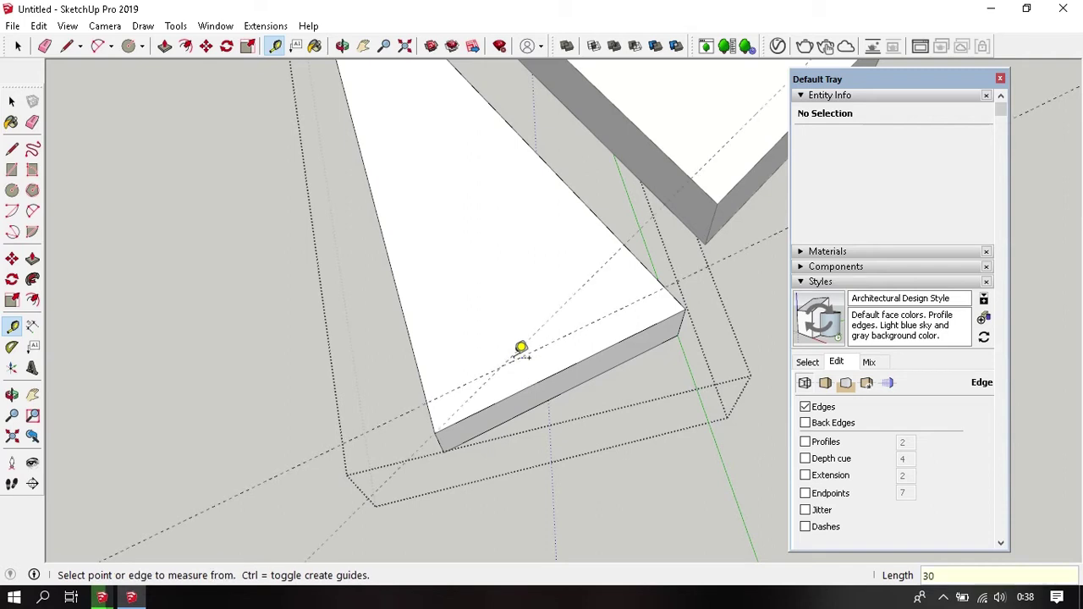
left_click(414, 355)
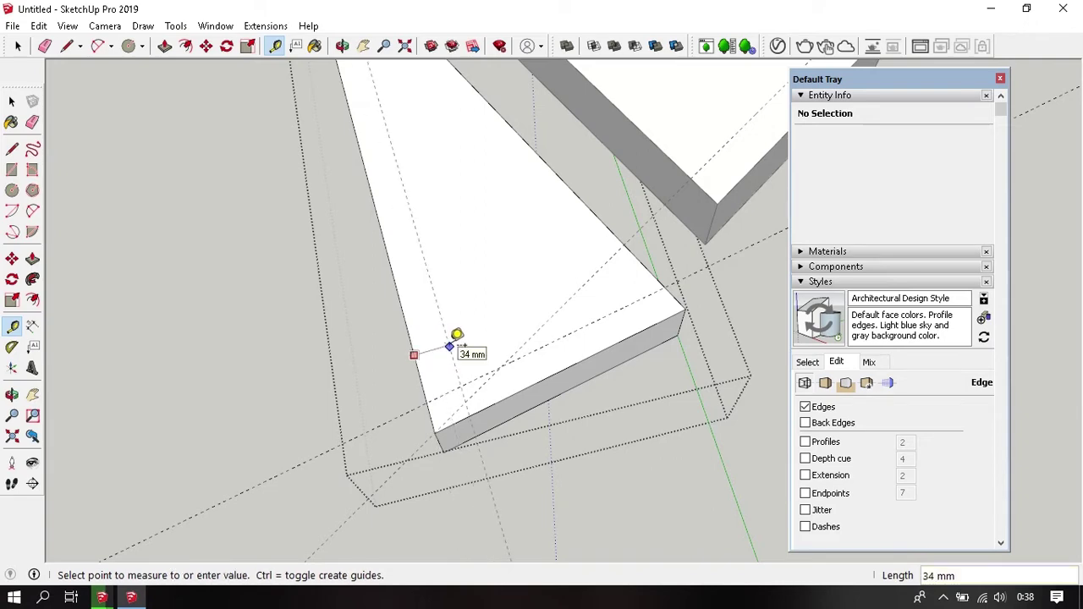
key("Return")
scroll(450, 347, "up", 2)
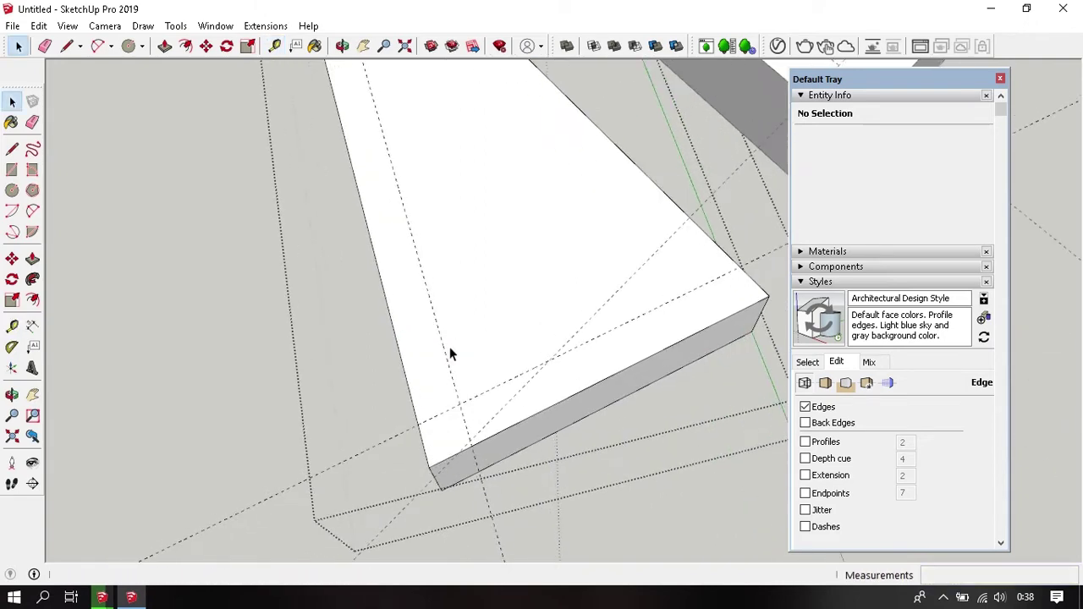
scroll(450, 347, "up", 2)
- Draw a 15 mm radius circle centred where the two guides cross
key("c")
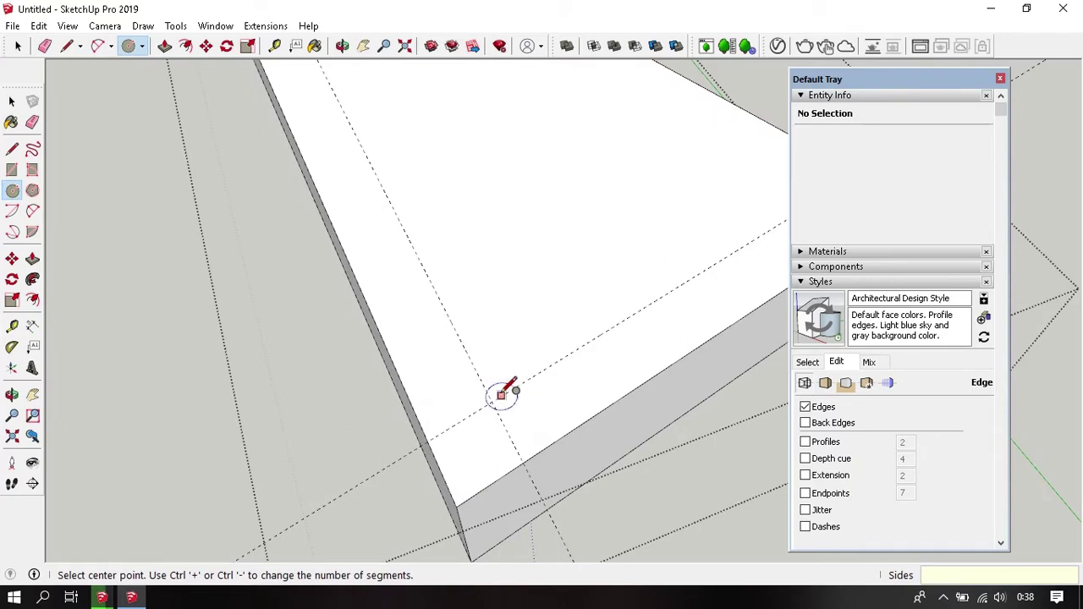
left_click(493, 401)
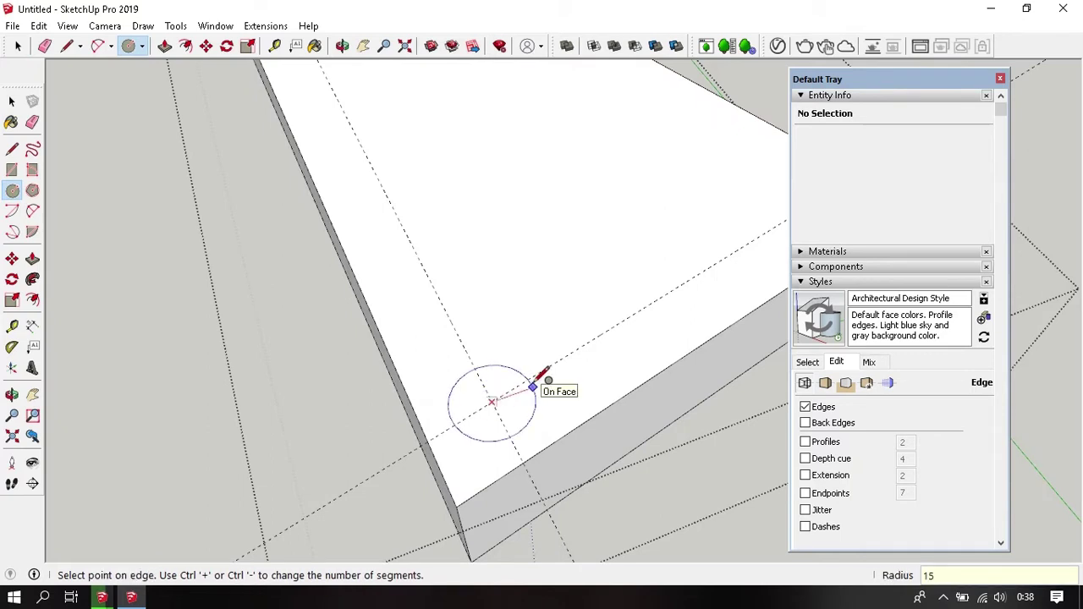
left_click(532, 387)
key("space")
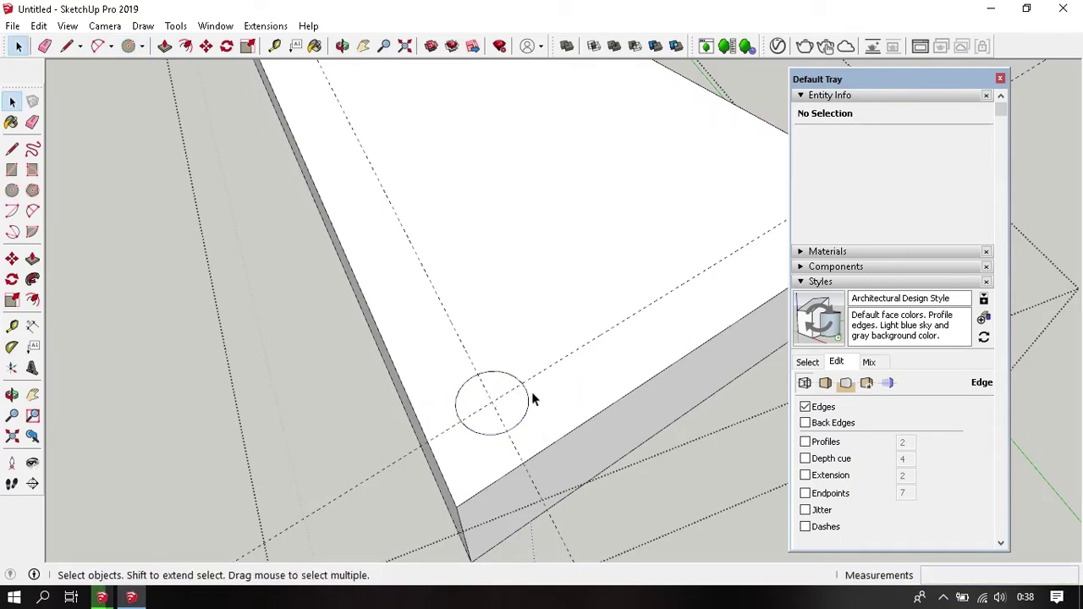
- Select the circle and set it to 60 segments in Entity Info
left_click(526, 406)
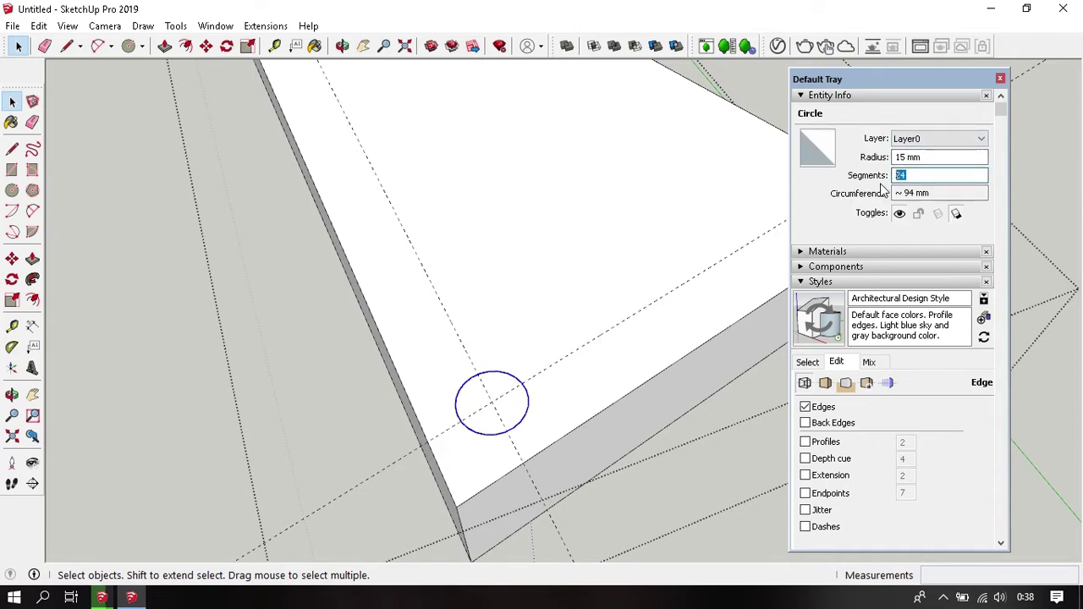
scroll(544, 354, "up", 2)
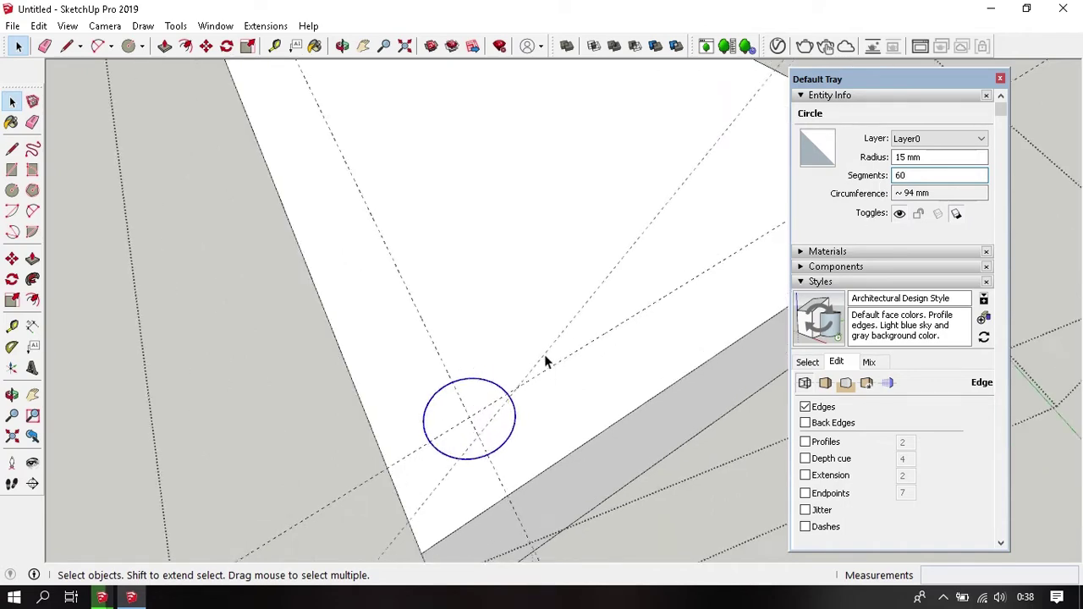
middle_click_drag(544, 355, 532, 327)
scroll(544, 270, "up", 3)
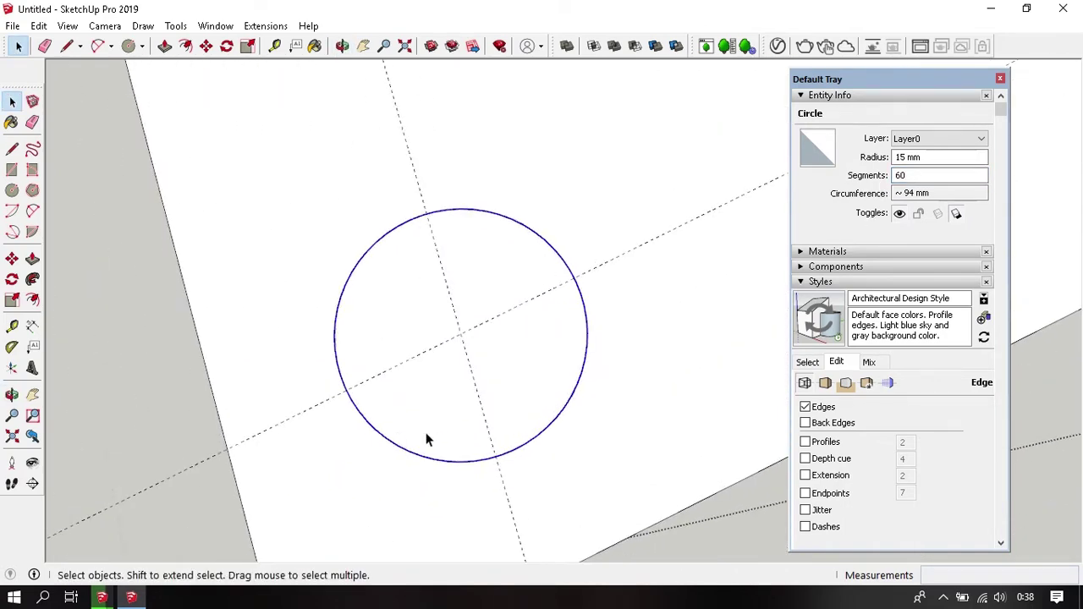
scroll(427, 438, "down", 3)
scroll(474, 455, "up", 1)
scroll(476, 455, "down", 2)
scroll(476, 455, "up", 2)
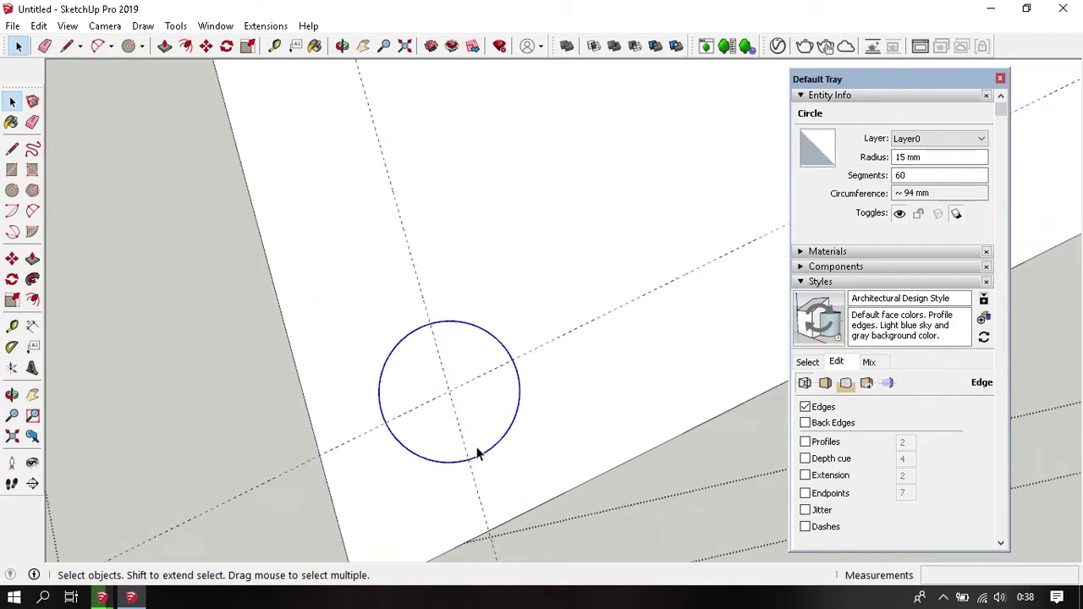
scroll(477, 454, "up", 1)
- Draw a 900 mm vertical line from the circle's centre up to the handrail line
key("l")
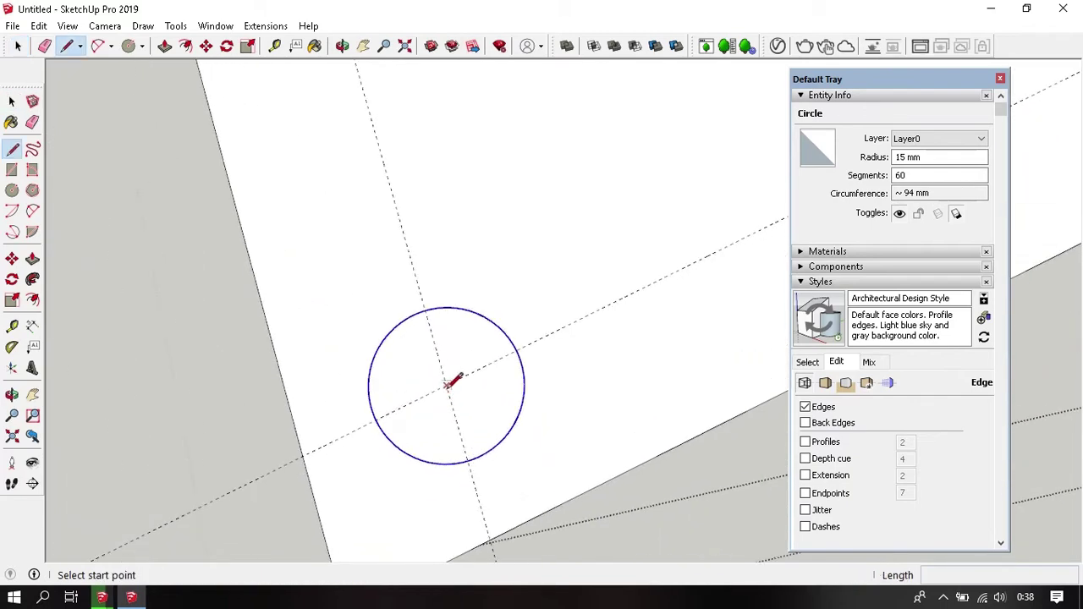
left_click(449, 383)
scroll(449, 384, "down", 3)
scroll(447, 385, "down", 2)
scroll(446, 388, "down", 2)
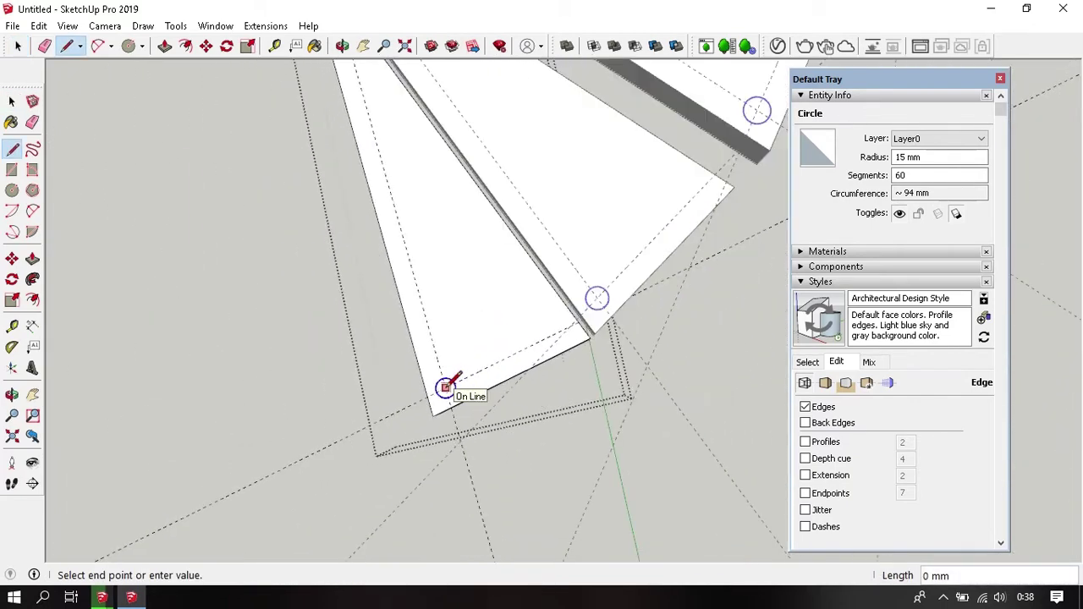
mouse_move(446, 387)
middle_mouse_down()
mouse_move(514, 109)
mouse_move(541, 355)
middle_mouse_up()
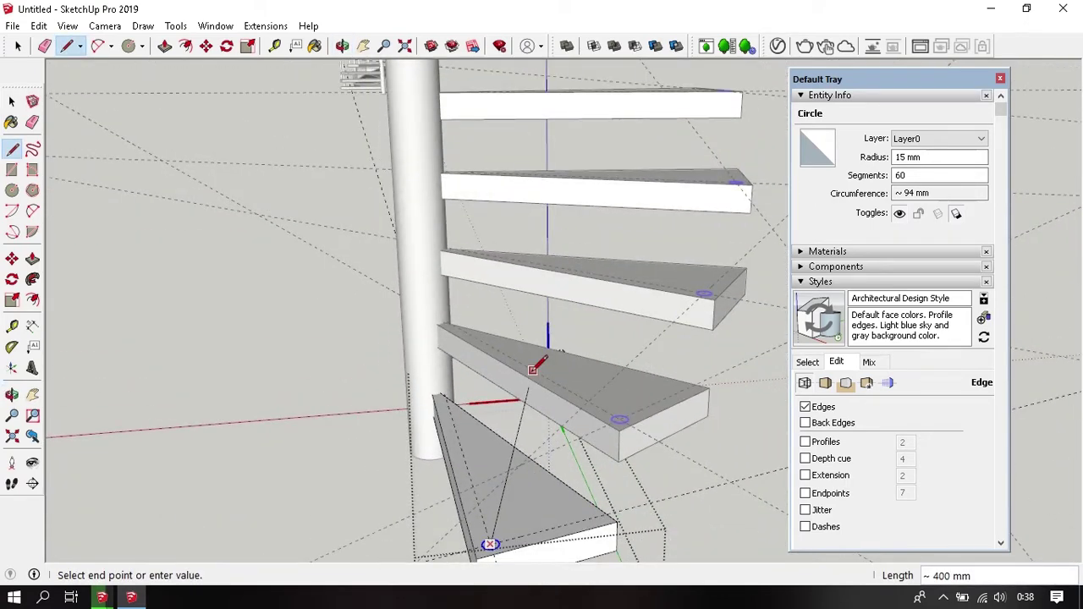
scroll(533, 369, "down", 3)
type("900")
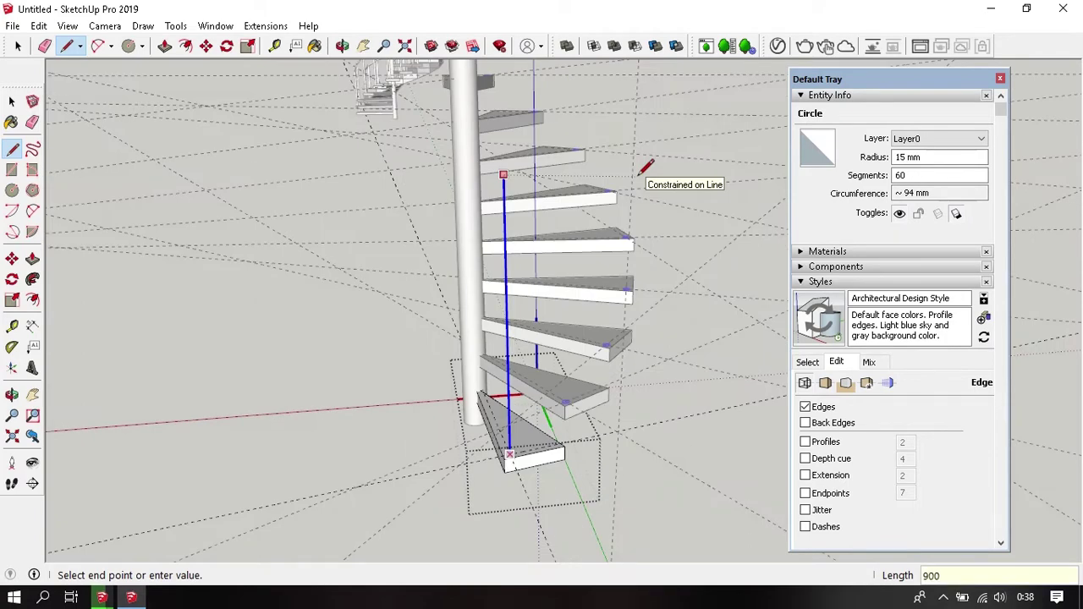
mouse_move(642, 172)
middle_mouse_down()
mouse_move(581, 229)
mouse_move(573, 268)
middle_mouse_up()
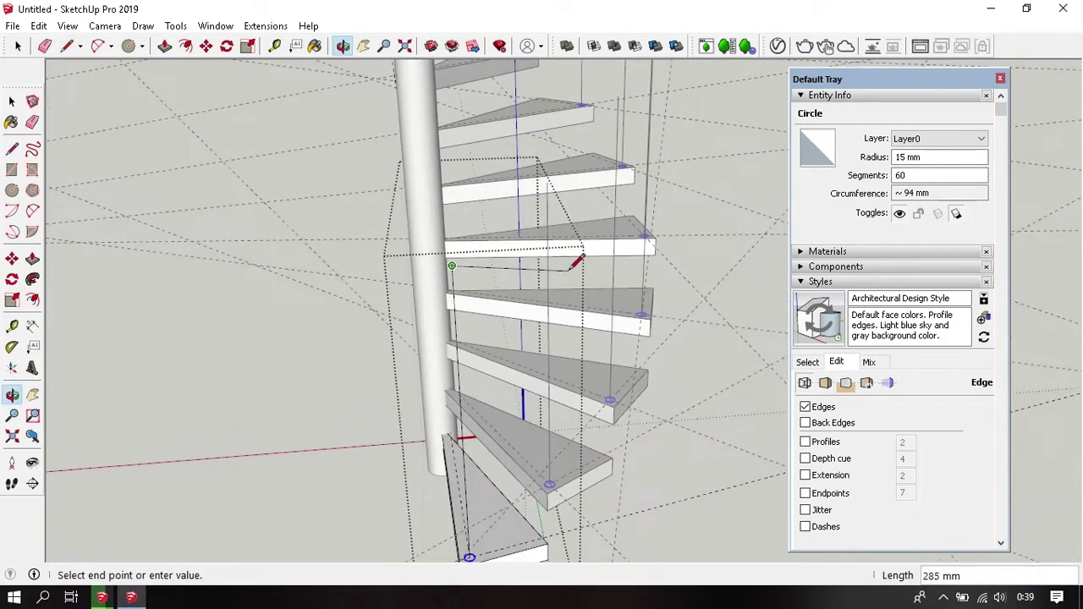
left_click(554, 175)
key("space")
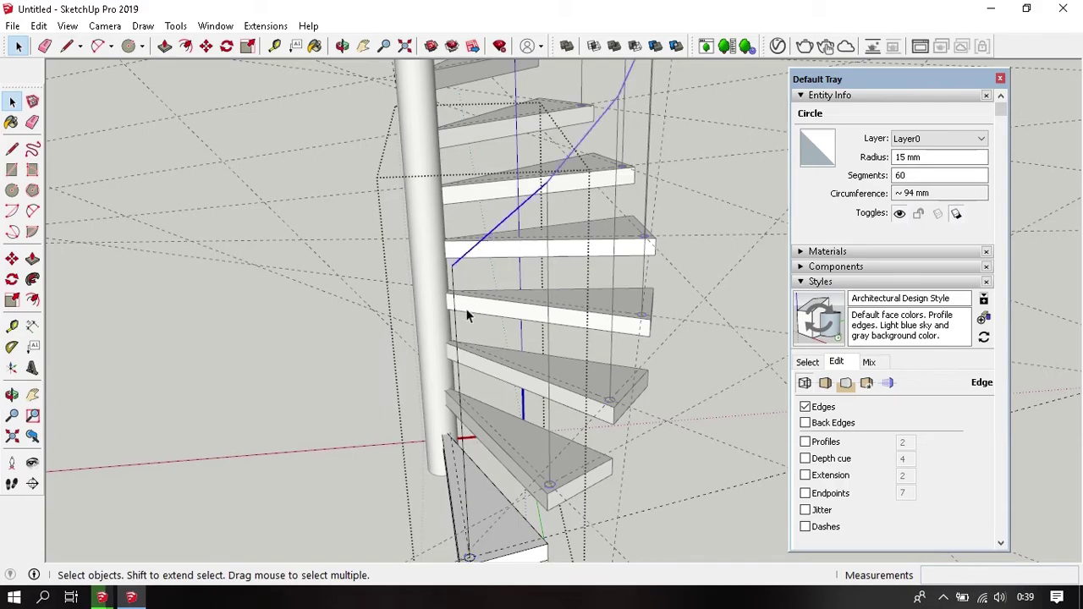
left_click(459, 331)
mouse_move(459, 331)
middle_mouse_down()
mouse_move(526, 270)
mouse_move(515, 419)
mouse_move(485, 419)
mouse_move(508, 385)
middle_mouse_up()
- Reverse the faces of the 15 mm circle
scroll(482, 441, "up", 3)
scroll(508, 385, "up", 2)
scroll(509, 398, "up", 2)
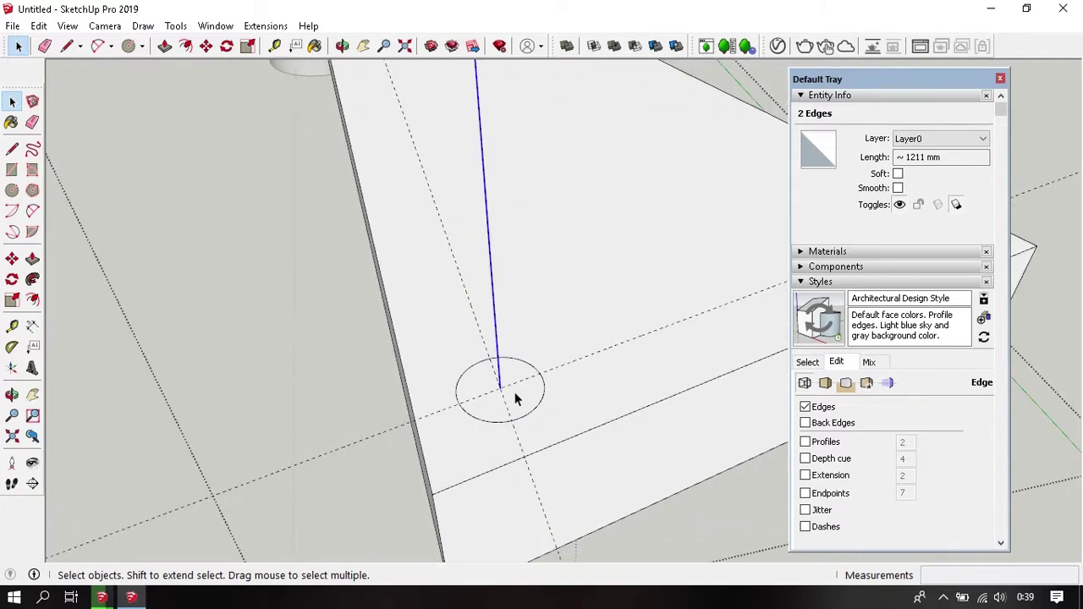
left_click(514, 392)
right_click(514, 392)
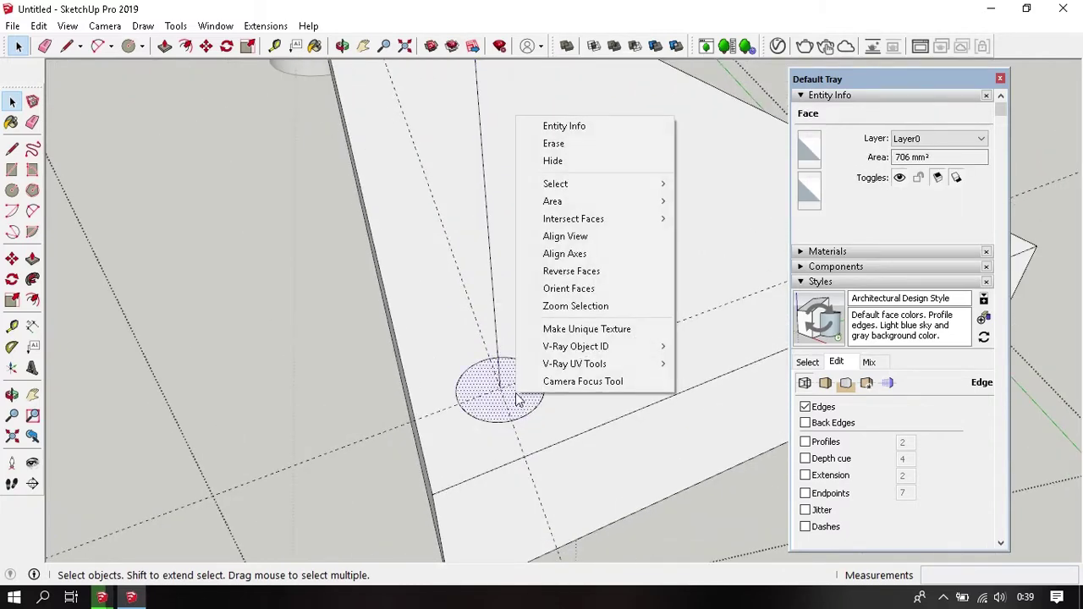
left_click(569, 271)
- Select the vertical baluster line and the handrail path line
mouse_move(527, 314)
middle_mouse_down()
mouse_move(529, 406)
mouse_move(554, 245)
mouse_move(546, 331)
middle_mouse_up()
scroll(529, 402, "down", 5)
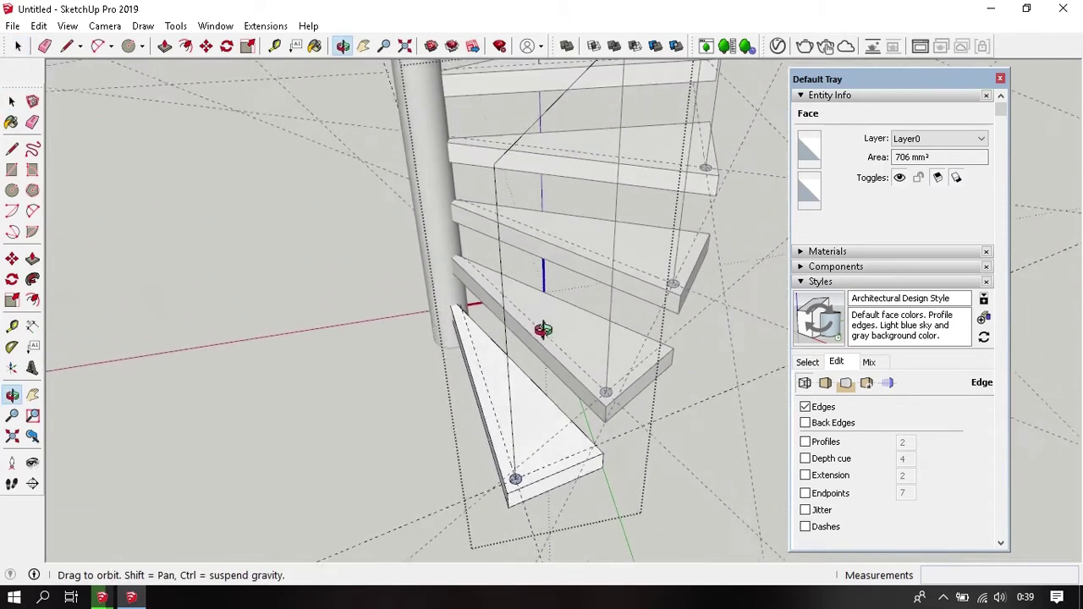
left_click(499, 196)
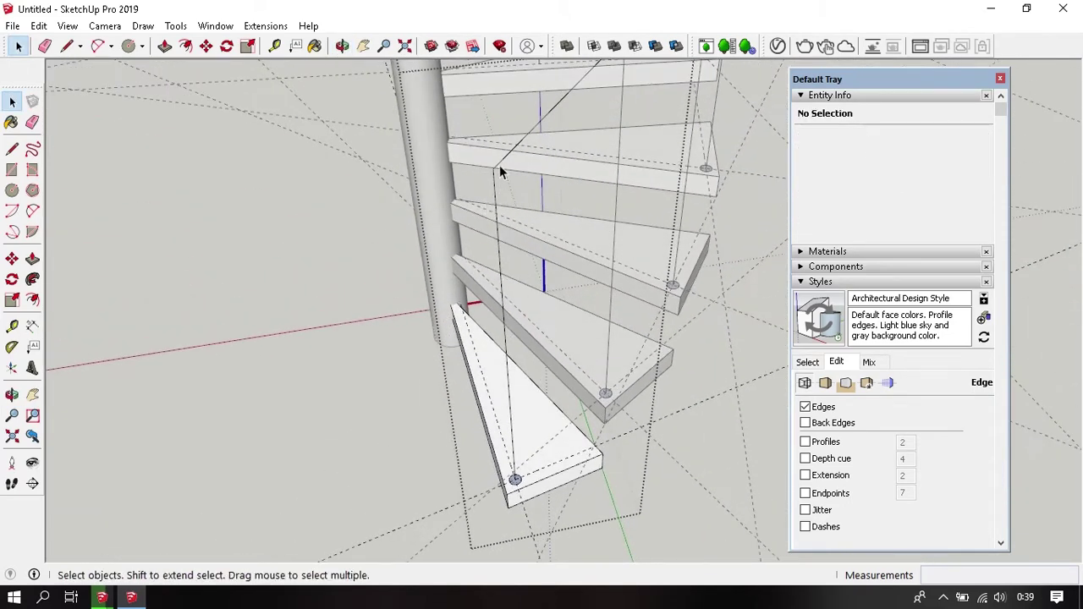
left_click(500, 197)
left_click(500, 209, "shift")
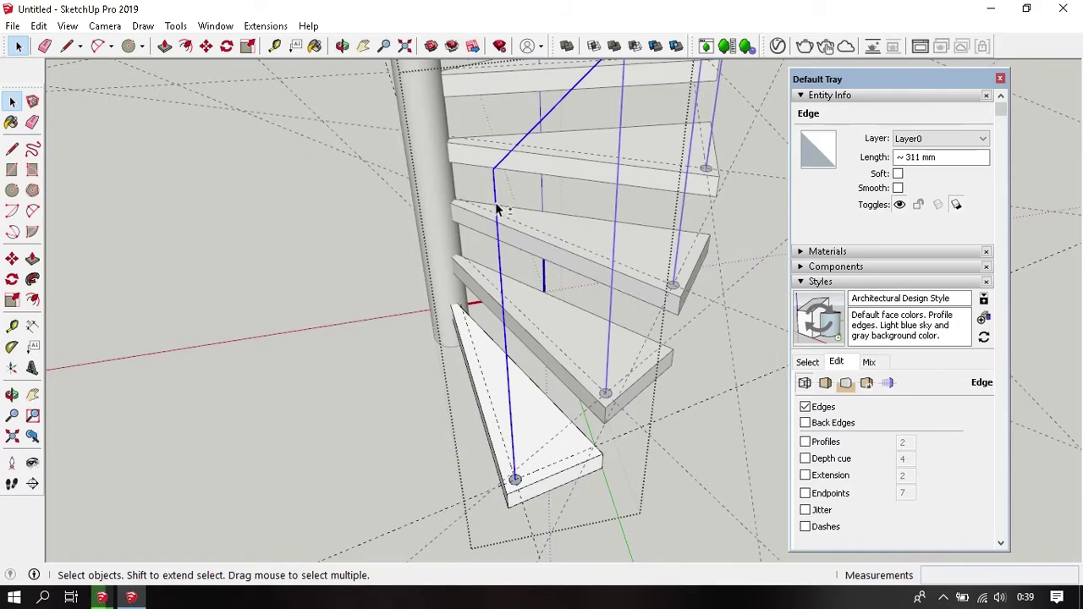
mouse_move(498, 211)
middle_mouse_down()
mouse_move(510, 259)
mouse_move(496, 300)
mouse_move(506, 340)
middle_mouse_up()
scroll(506, 340, "up", 3)
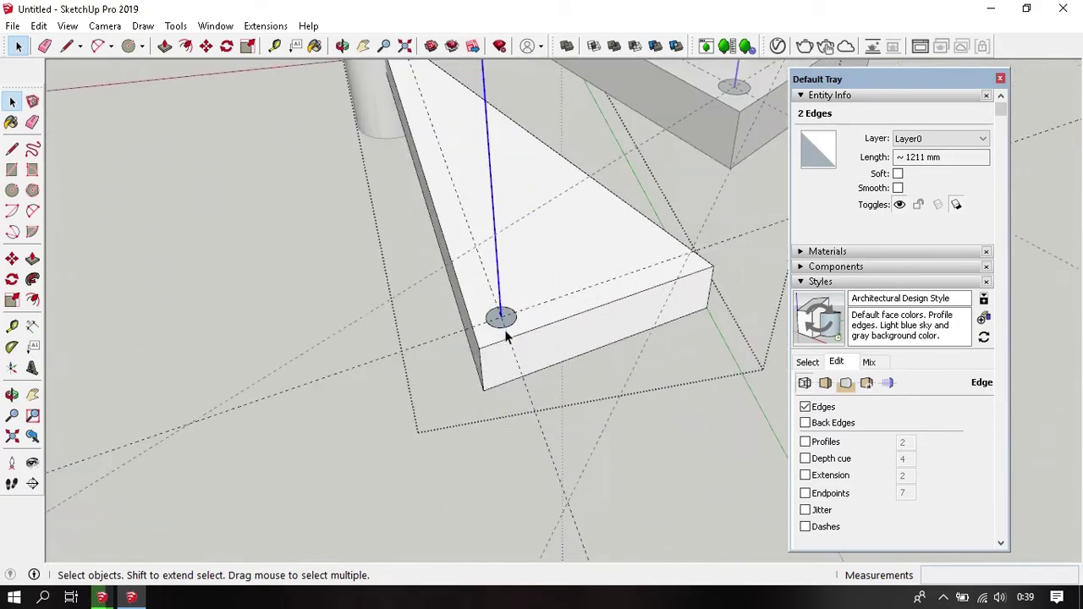
scroll(508, 326, "up", 3)
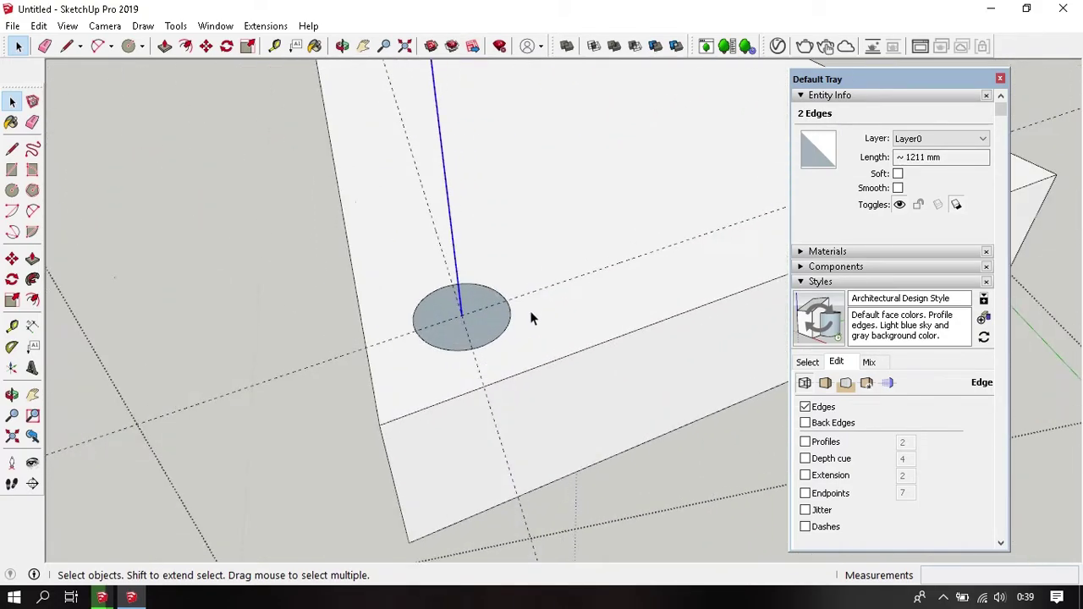
- Sweep the circle along the selected path with Follow Me into a baluster and handrail
left_click(32, 279)
left_click(437, 323)
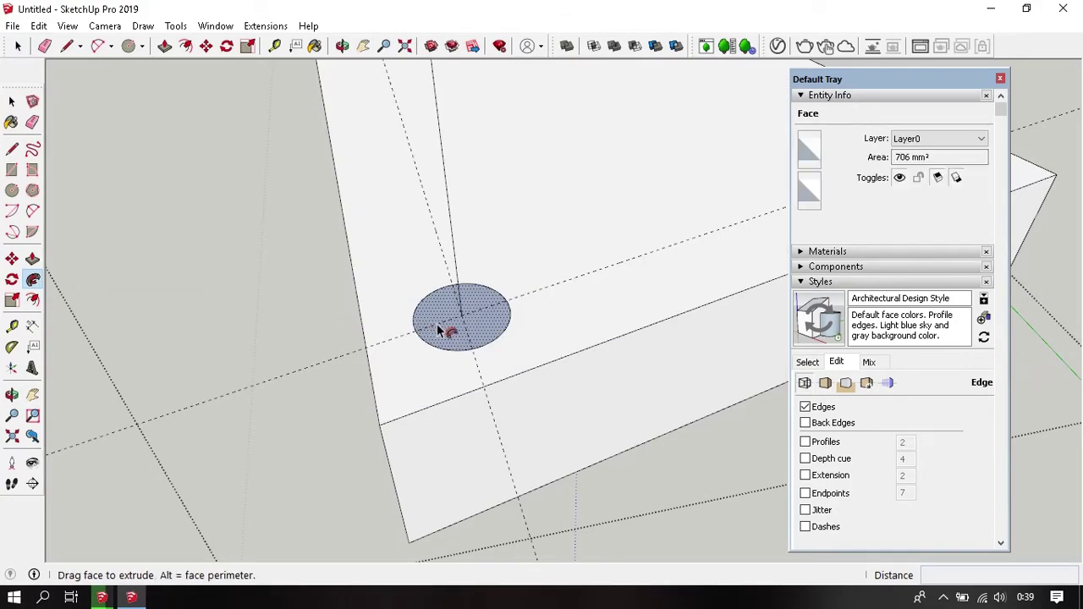
middle_click_drag(442, 330, 513, 450)
left_click(513, 443)
scroll(513, 443, "down", 2)
scroll(517, 445, "down", 4)
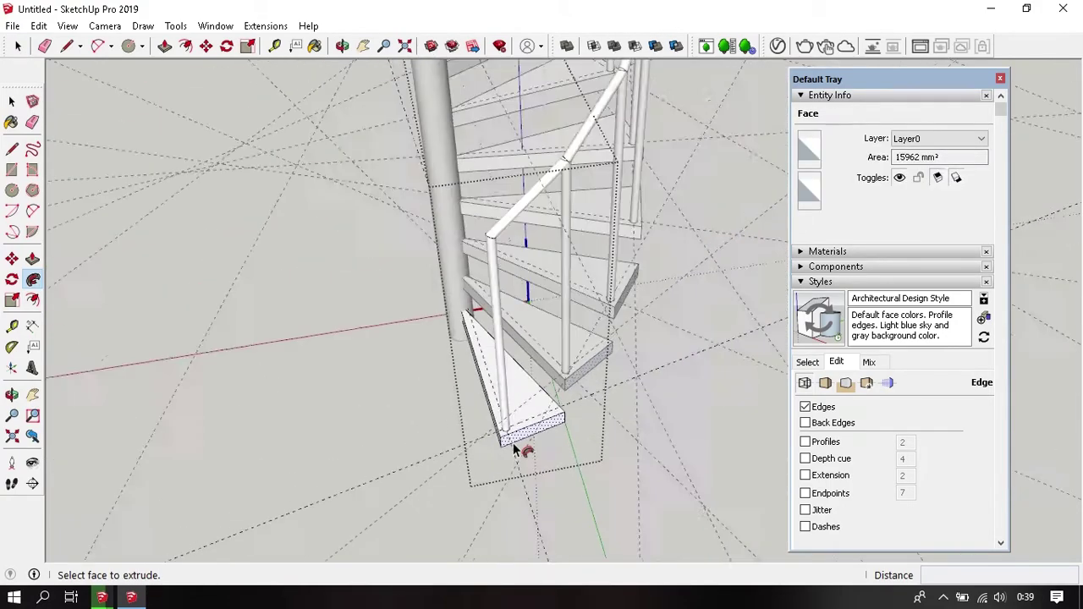
key("space")
key("Escape")
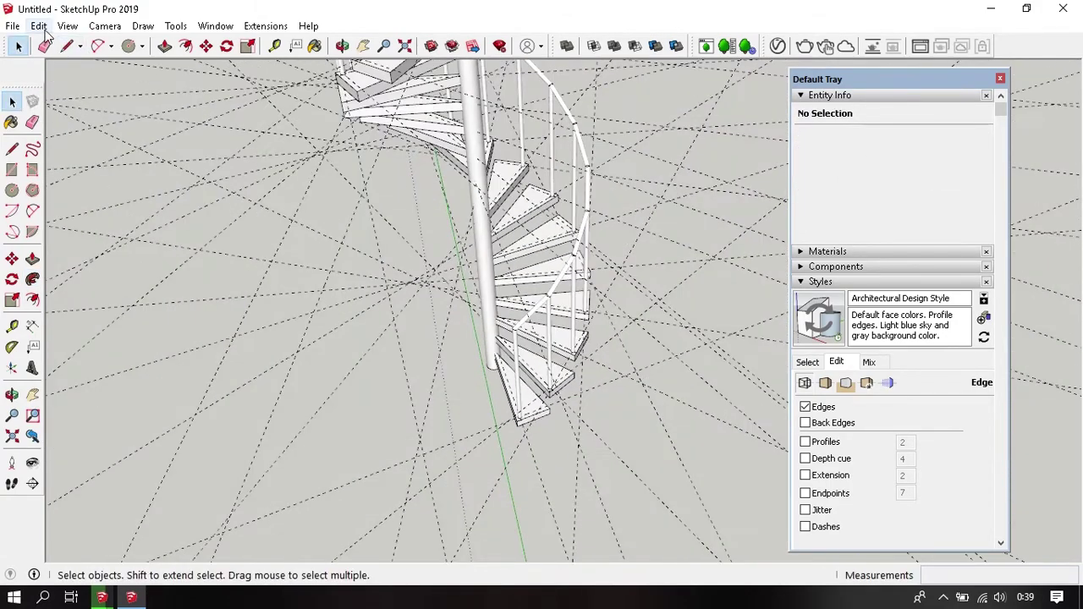
- Delete all guides with Edit > Delete Guides and frame the whole staircase
left_click(44, 28)
left_click(149, 176)
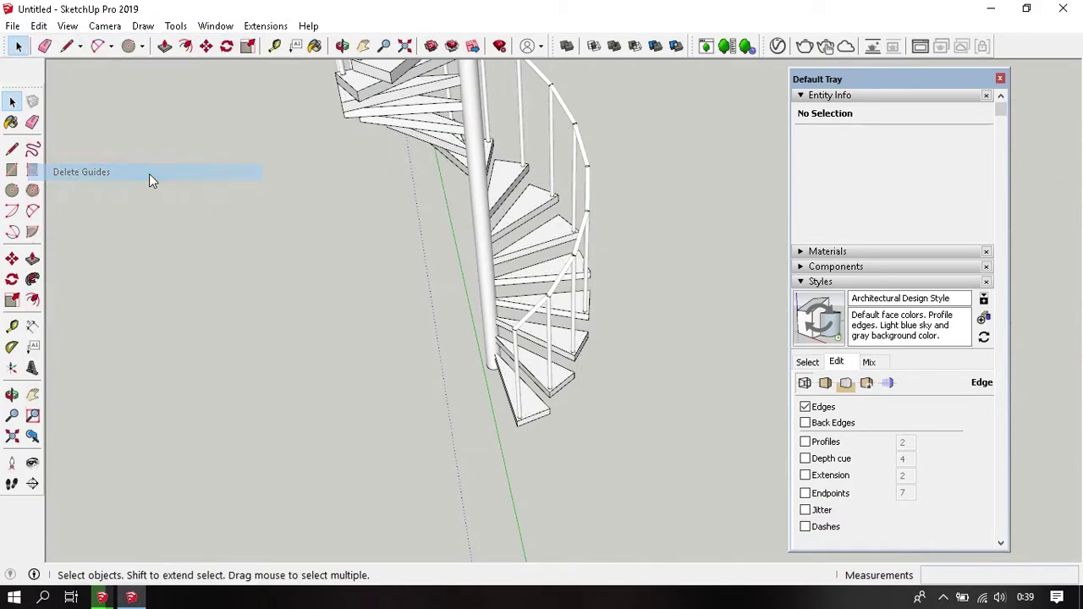
mouse_move(149, 173)
middle_mouse_down()
mouse_move(559, 232)
mouse_move(523, 227)
mouse_move(580, 222)
mouse_move(319, 261)
middle_mouse_up()
scroll(498, 329, "up", 3)
mouse_move(499, 329)
middle_mouse_down("shift")
mouse_move(470, 364)
mouse_move(604, 336)
mouse_move(493, 428)
mouse_move(459, 378)
mouse_move(515, 446)
mouse_move(619, 451)
mouse_move(498, 394)
mouse_move(679, 367)
mouse_move(554, 175)
mouse_move(536, 242)
mouse_move(381, 322)
mouse_move(511, 252)
mouse_move(422, 205)
mouse_move(516, 286)
mouse_move(527, 169)
mouse_move(551, 339)
mouse_move(522, 290)
mouse_move(532, 375)
mouse_move(491, 394)
mouse_move(597, 457)
mouse_move(604, 387)
mouse_move(344, 425)
mouse_move(287, 383)
mouse_move(592, 307)
mouse_move(583, 479)
mouse_move(401, 387)
mouse_move(584, 358)
mouse_move(410, 291)
mouse_move(617, 269)
mouse_move(600, 310)
mouse_move(624, 367)
mouse_move(416, 363)
mouse_move(390, 386)
mouse_move(367, 367)
mouse_move(648, 343)
mouse_move(244, 397)
mouse_move(430, 266)
mouse_move(194, 500)
middle_mouse_up("shift")
- Draw a 1500 mm radius circle on the ground and set it to 18 segments
scroll(429, 276, "up", 5)
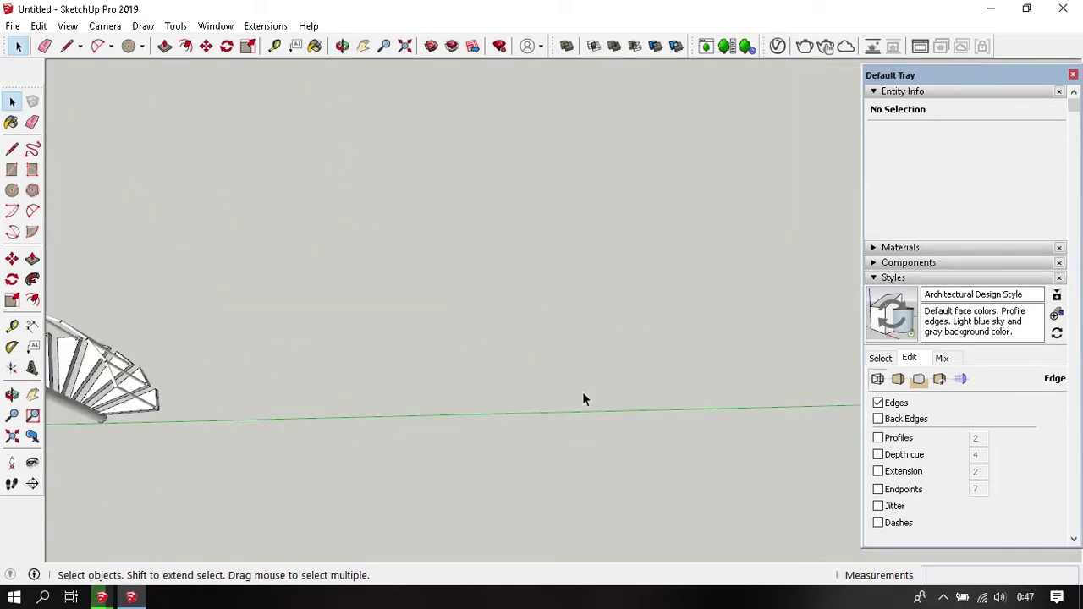
key("c")
left_click(561, 411)
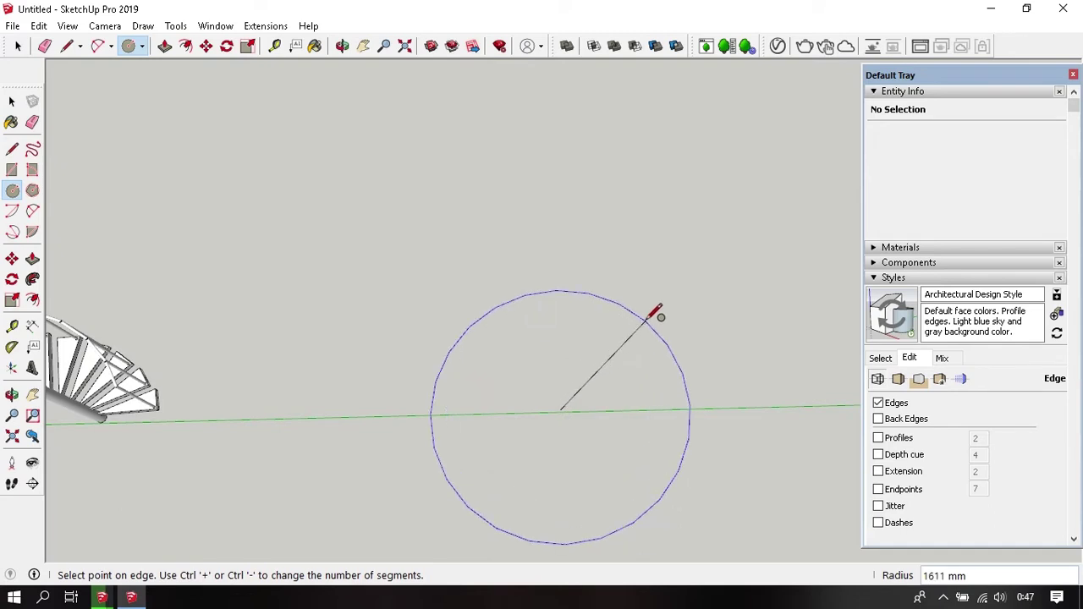
type("0")
key("Return")
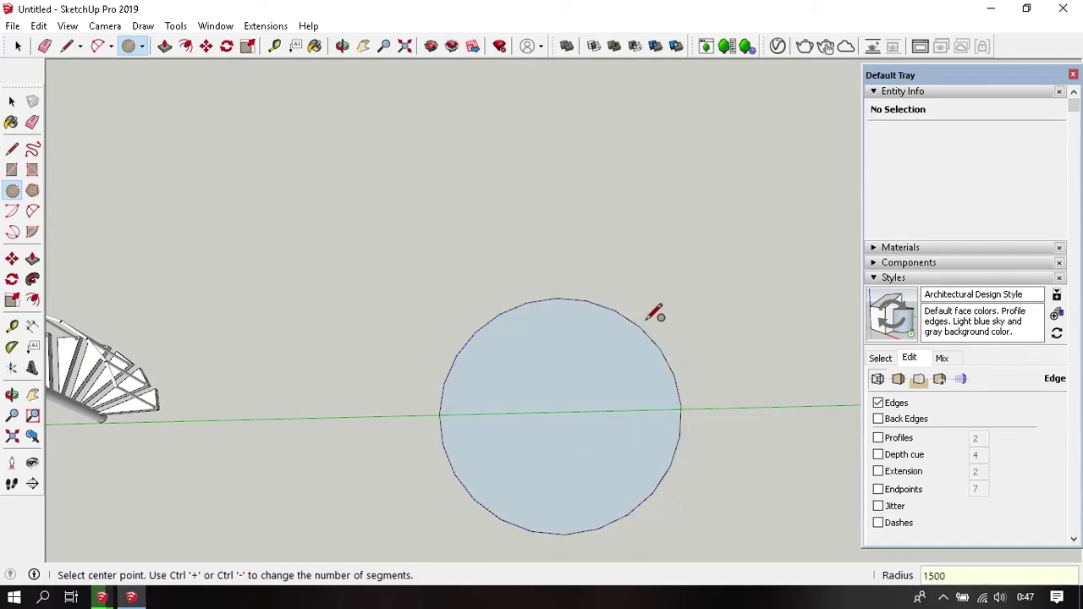
key("space")
left_click(649, 339)
type("18")
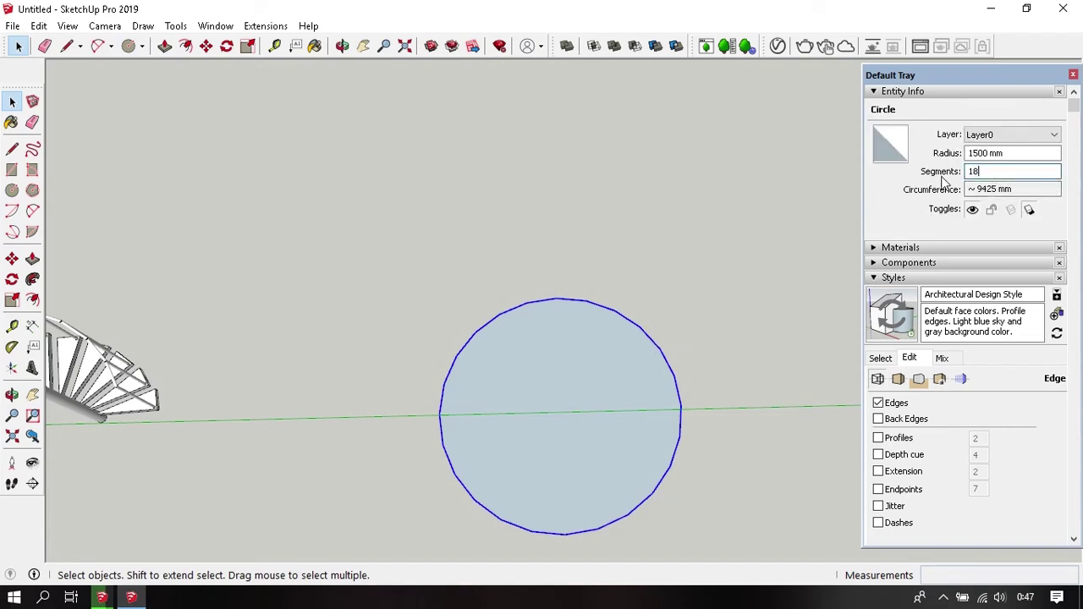
key("Return")
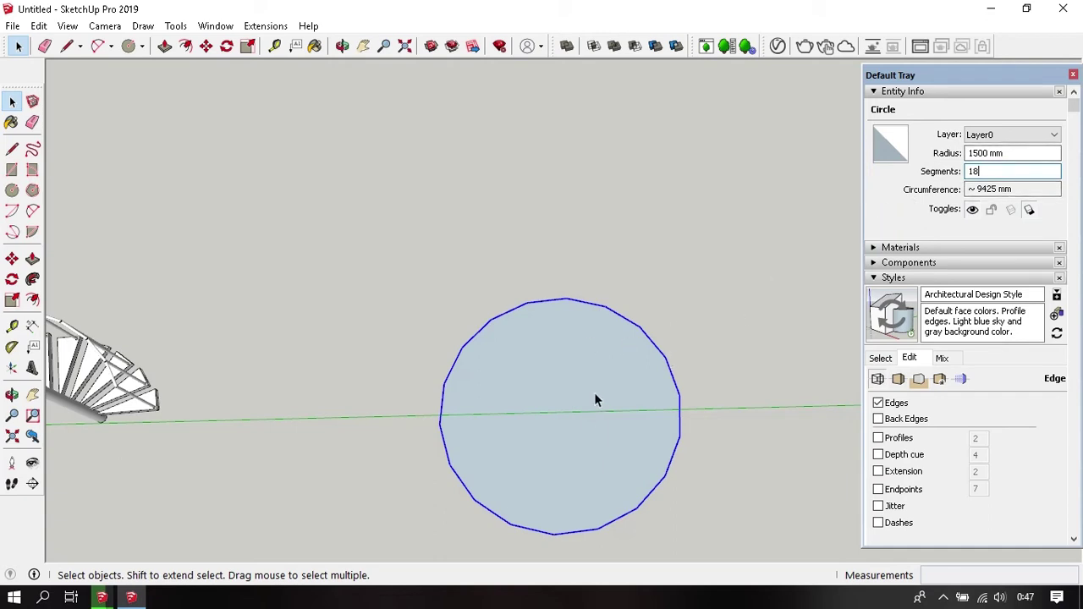
- Offset the circle 1000 mm inward to create an inner circle
mouse_move(710, 333)
middle_mouse_down()
mouse_move(616, 418)
mouse_move(653, 282)
mouse_move(646, 332)
middle_mouse_up()
key("f")
left_click(692, 310)
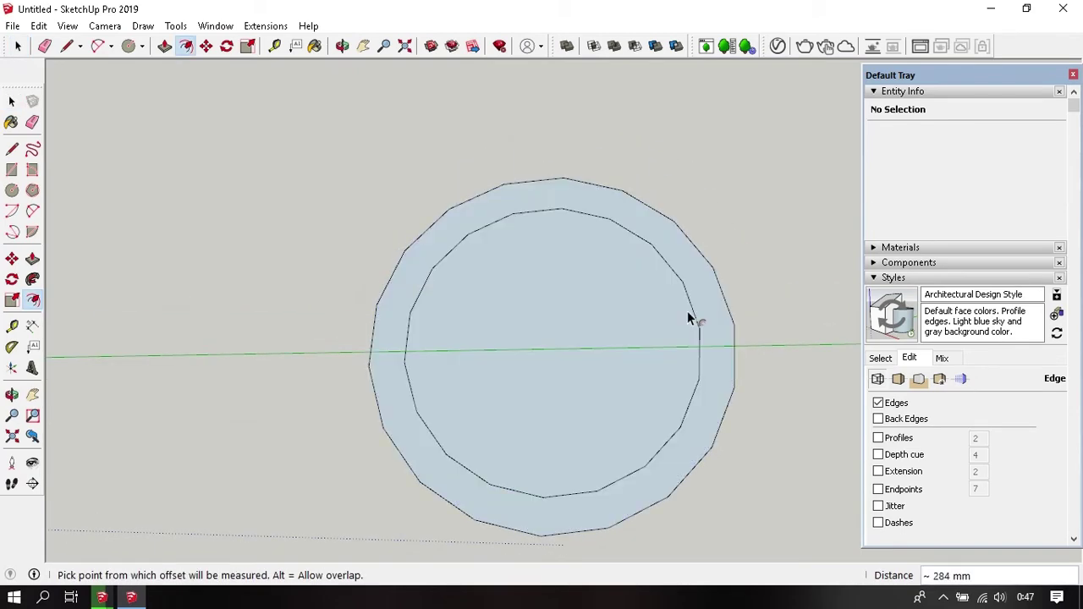
left_click(695, 316)
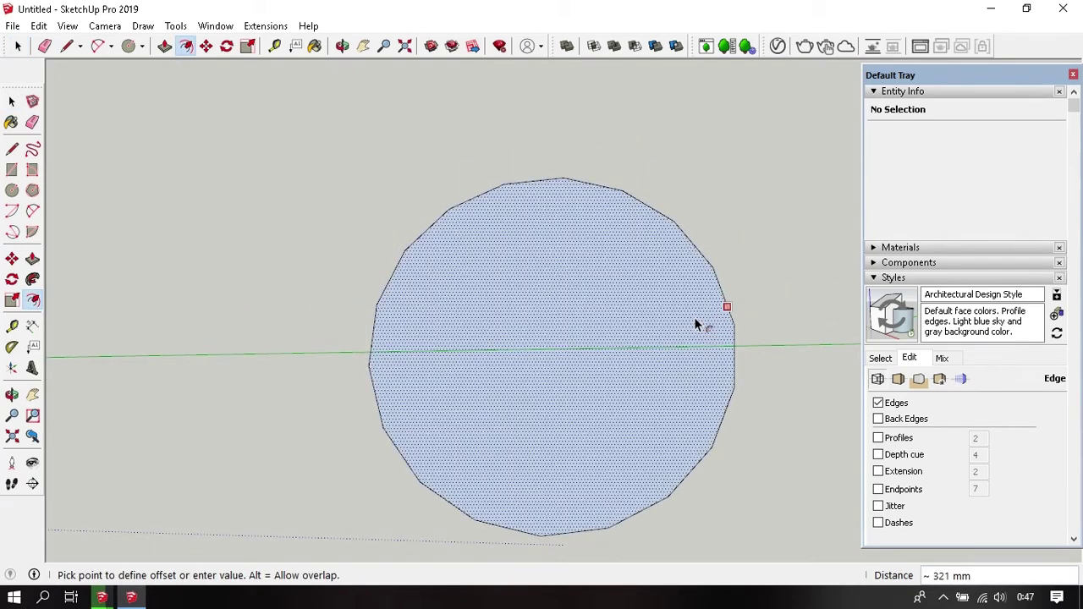
type("1000")
key("Return")
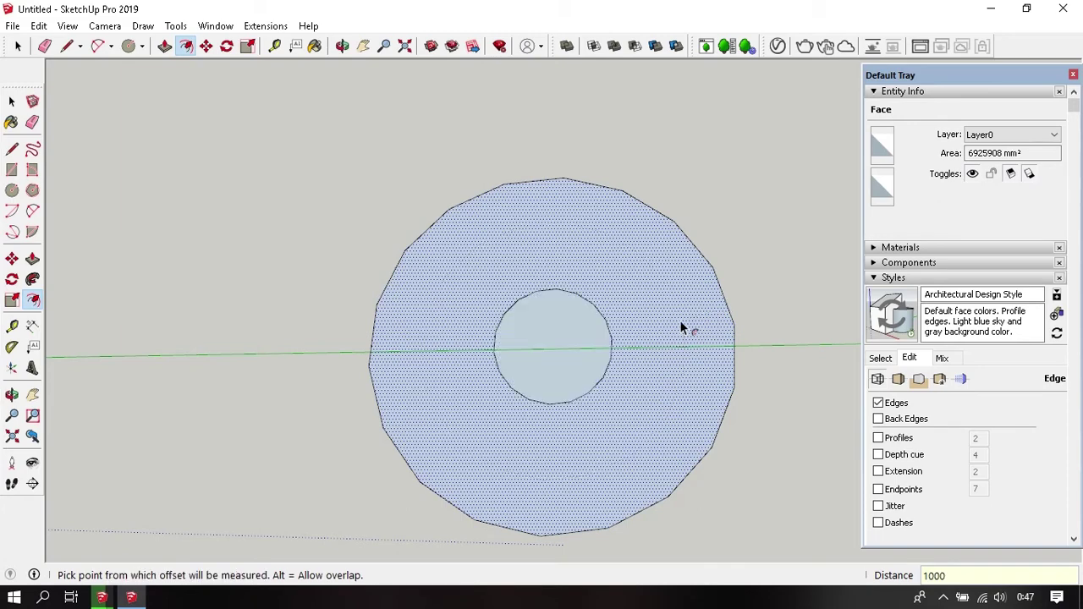
key("space")
- Mark the circles' centre point with Find Center and group all the circle geometry
scroll(663, 325, "up", 2)
middle_click_drag(662, 325, 649, 349)
triple_click(628, 312)
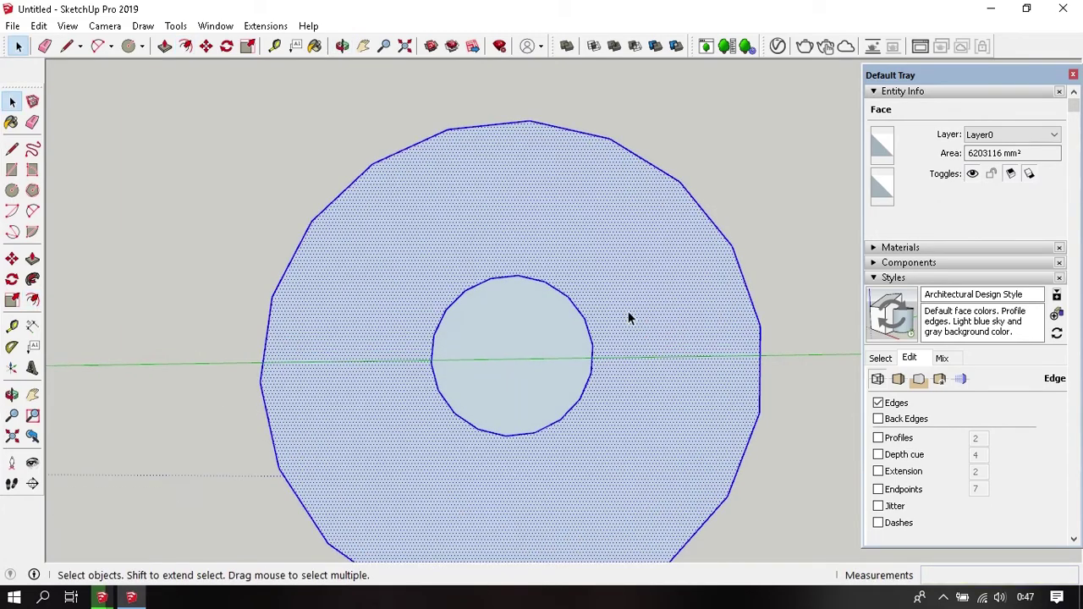
right_click(628, 311)
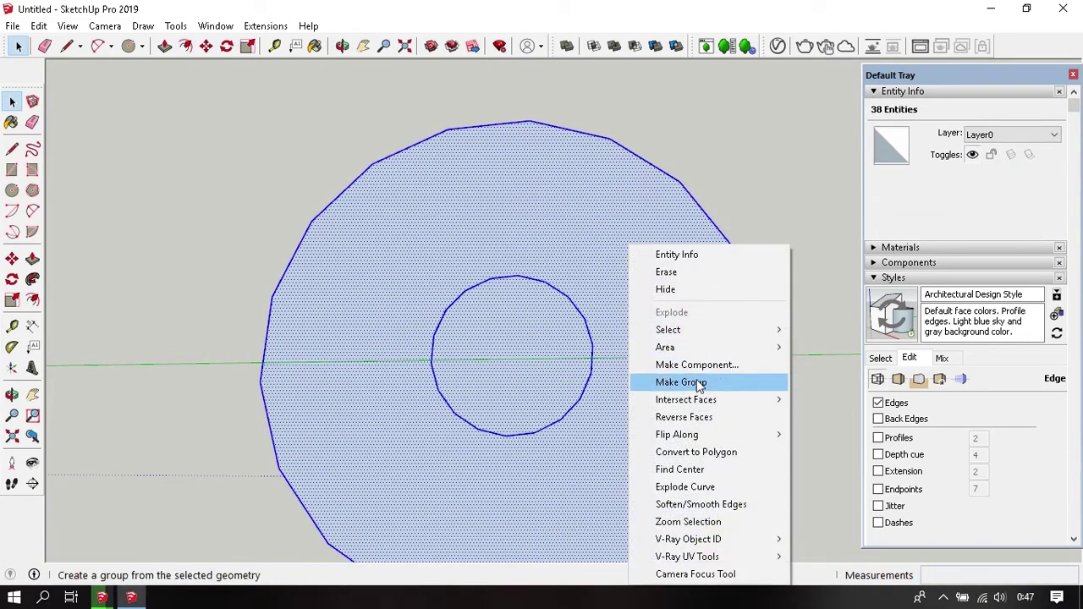
left_click(707, 470)
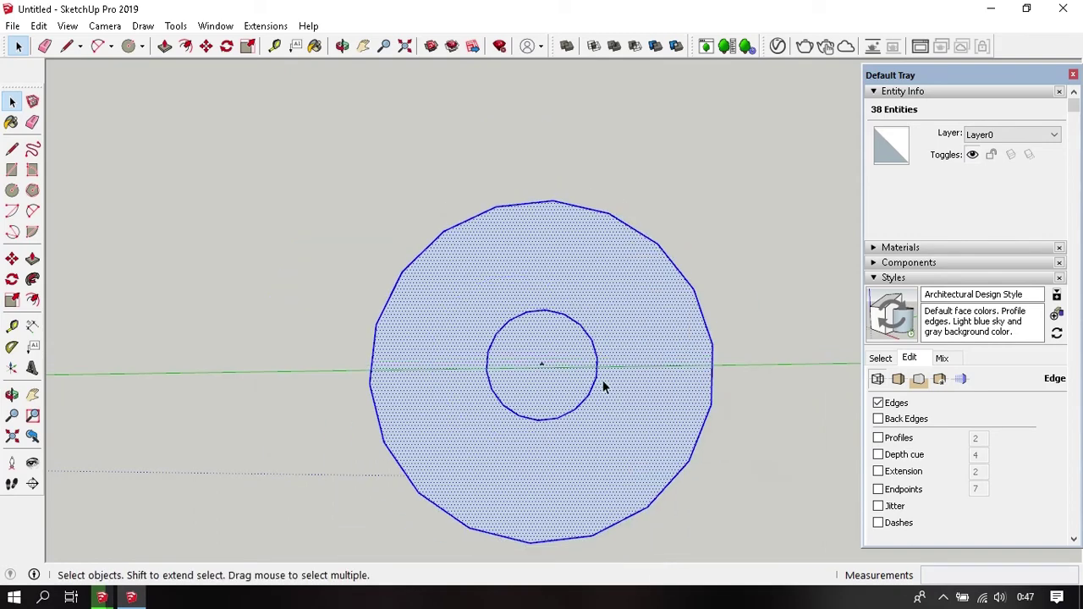
right_click(583, 302)
left_click(644, 382)
left_click(746, 332)
scroll(677, 340, "up", 3)
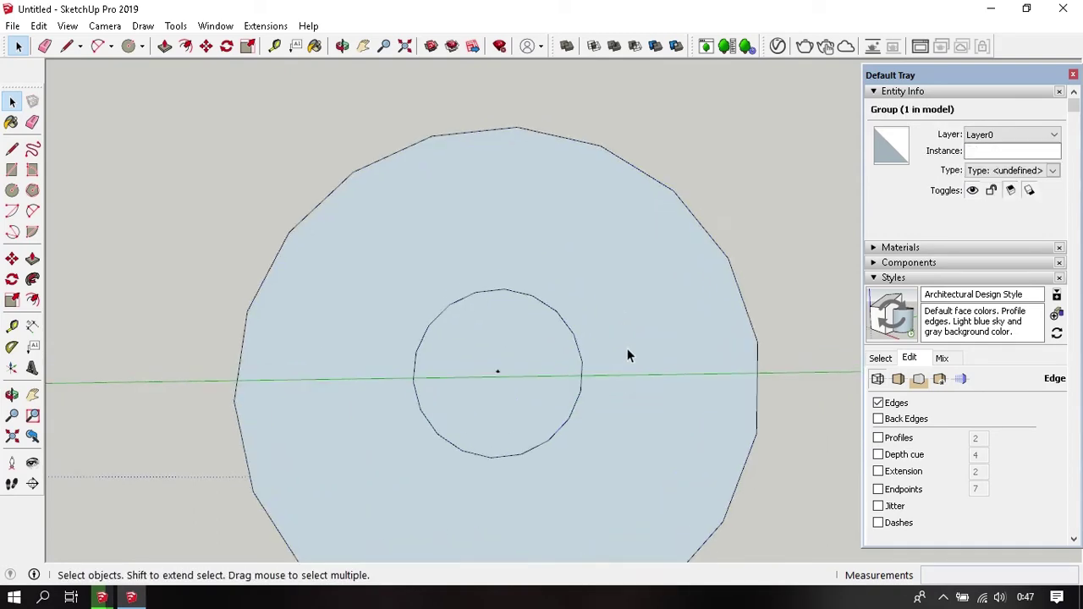
- Draw two radial lines between the inner and outer circles to bound a wedge
scroll(583, 360, "up", 2)
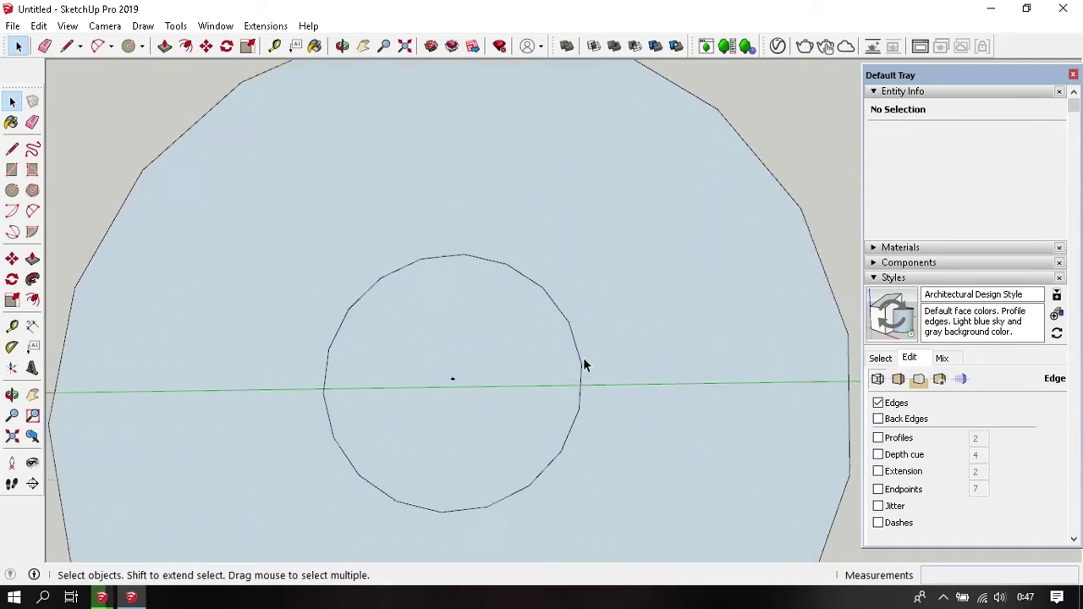
scroll(583, 359, "up", 2)
scroll(583, 360, "down", 2)
key("l")
left_click(530, 320)
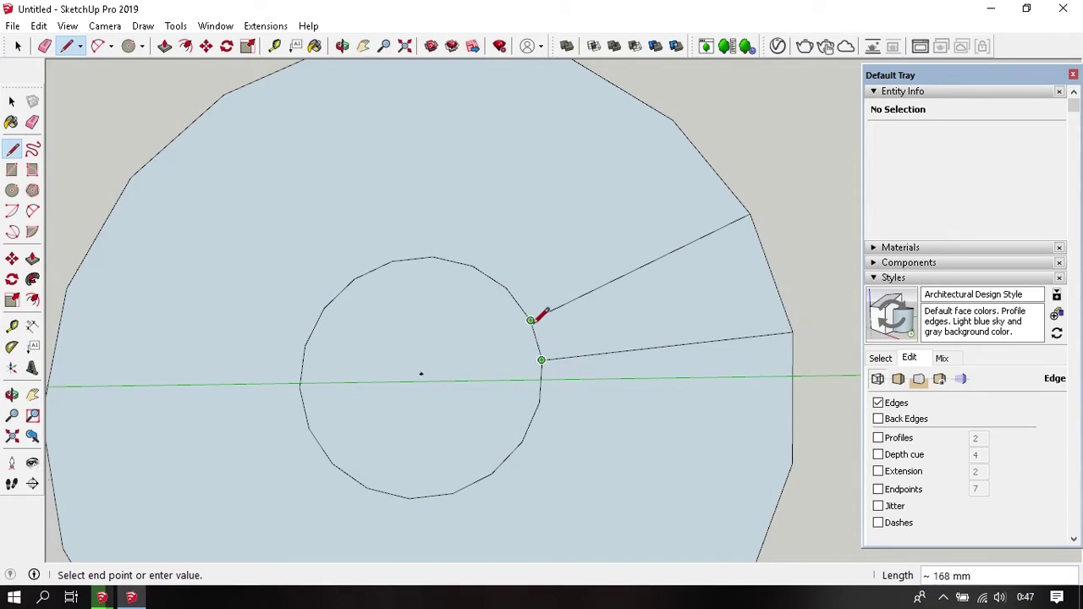
key("space")
- Pull the wedge face upward into a solid first step
mouse_move(549, 338)
middle_mouse_down()
mouse_move(475, 281)
mouse_move(618, 311)
mouse_move(524, 194)
middle_mouse_up()
key("p")
left_click(575, 352)
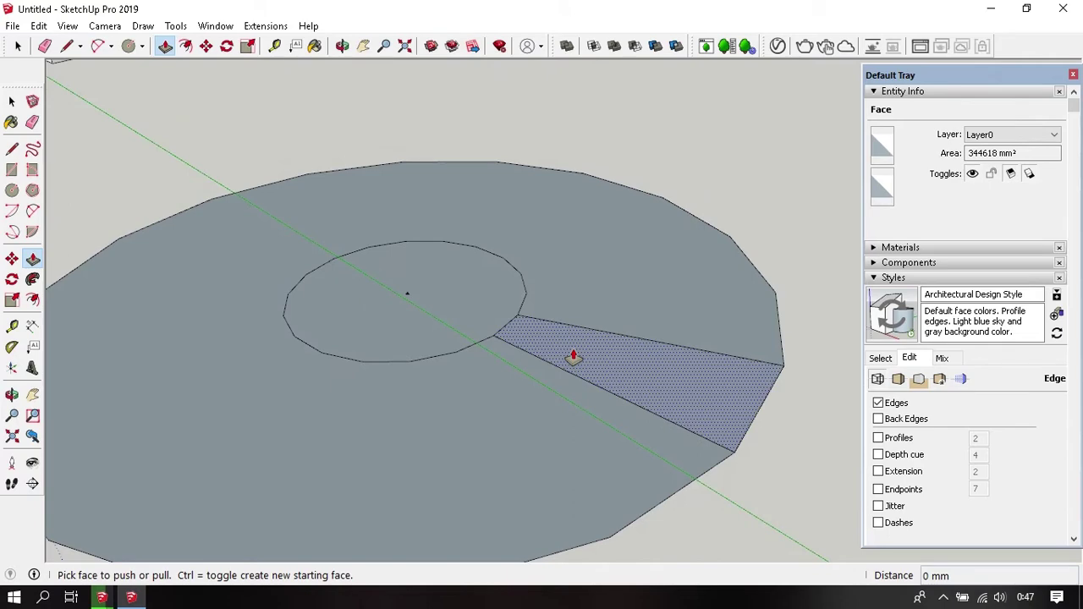
left_click_drag(573, 357, 585, 291)
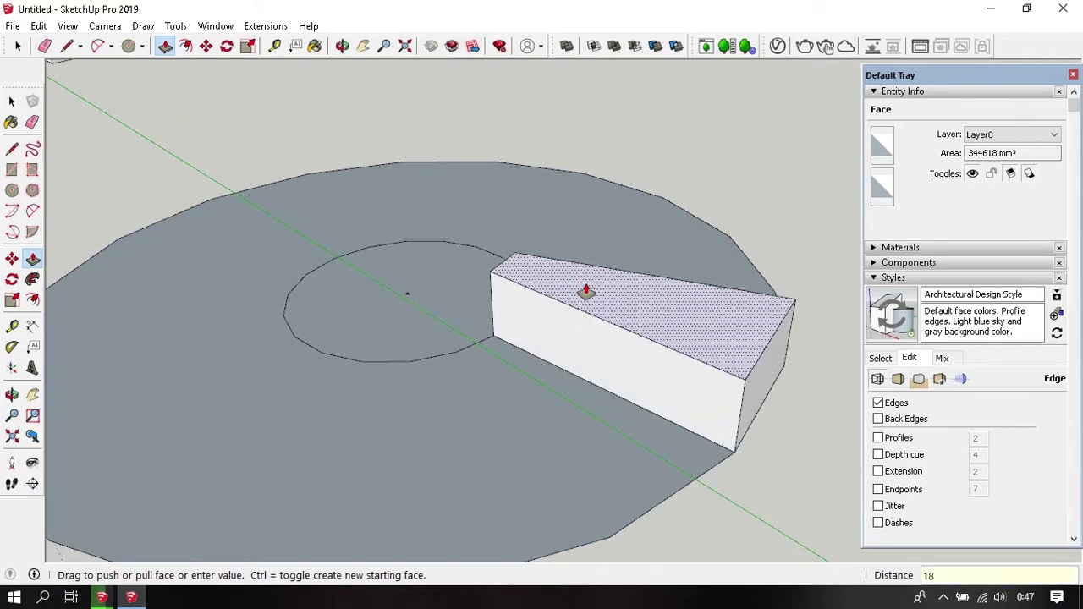
left_click(586, 291)
key("space")
mouse_move(610, 304)
middle_mouse_down()
mouse_move(628, 309)
mouse_move(415, 246)
middle_mouse_up()
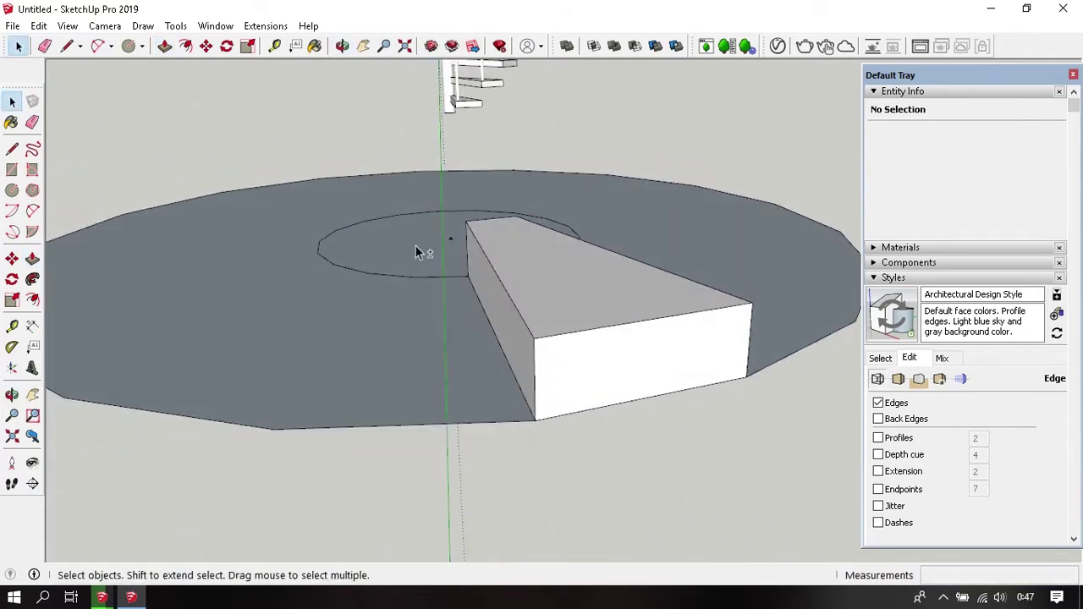
- Copy the step's top front edge 20 mm lower
scroll(561, 318, "up", 3)
middle_click_drag(561, 319, 564, 348)
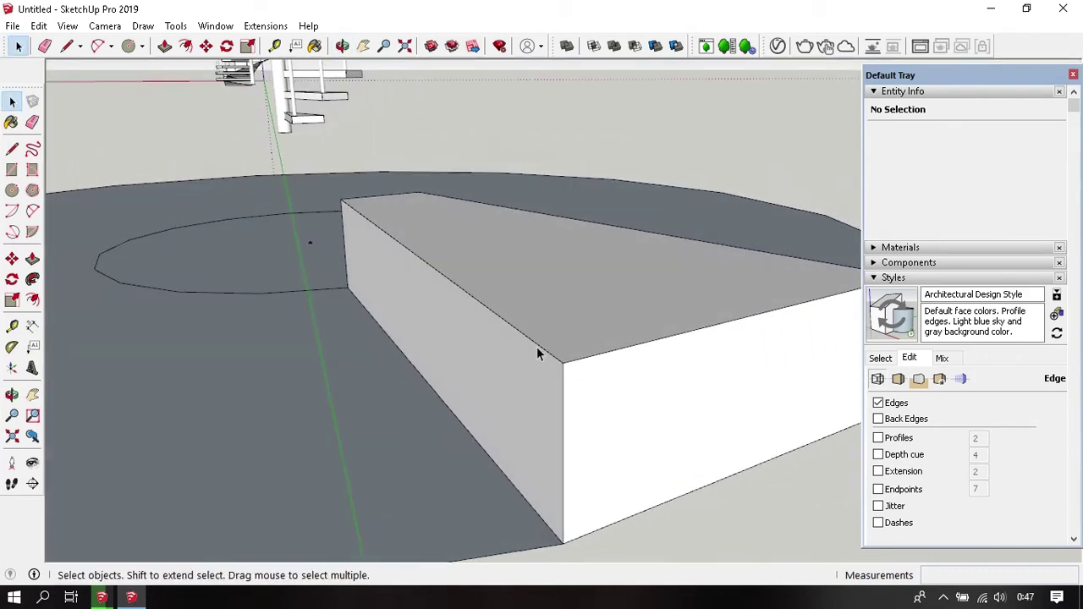
left_click(535, 347)
key("m")
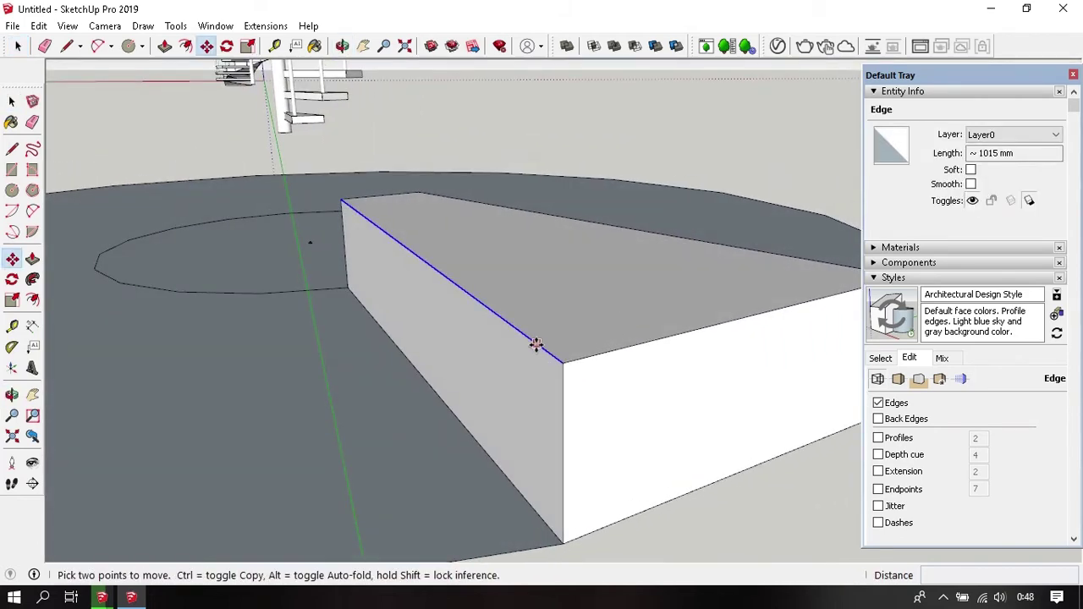
key("ctrl")
left_click(537, 343)
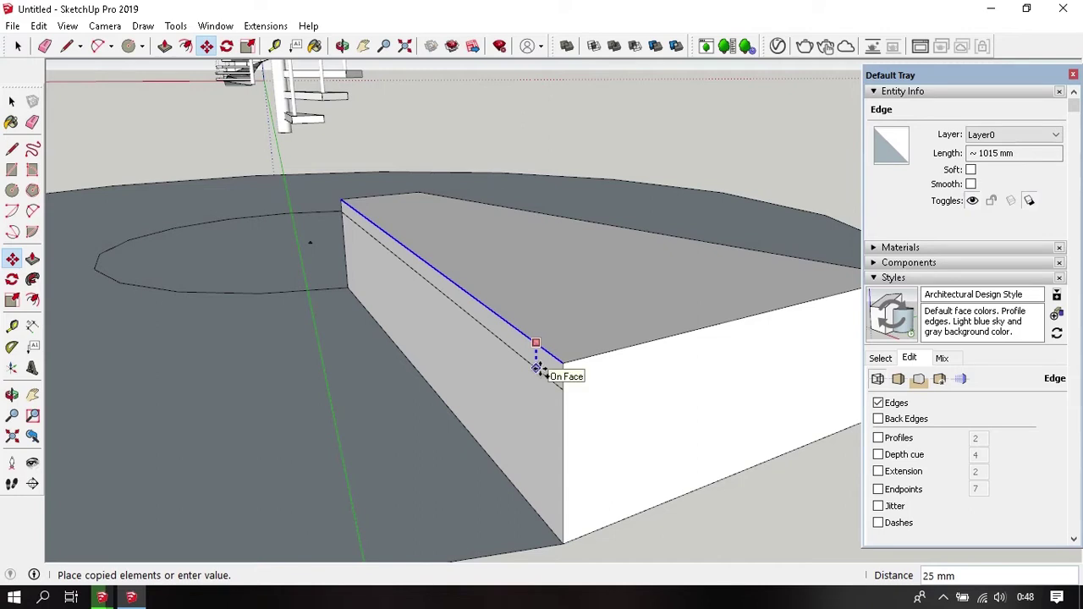
type("20")
key("Return")
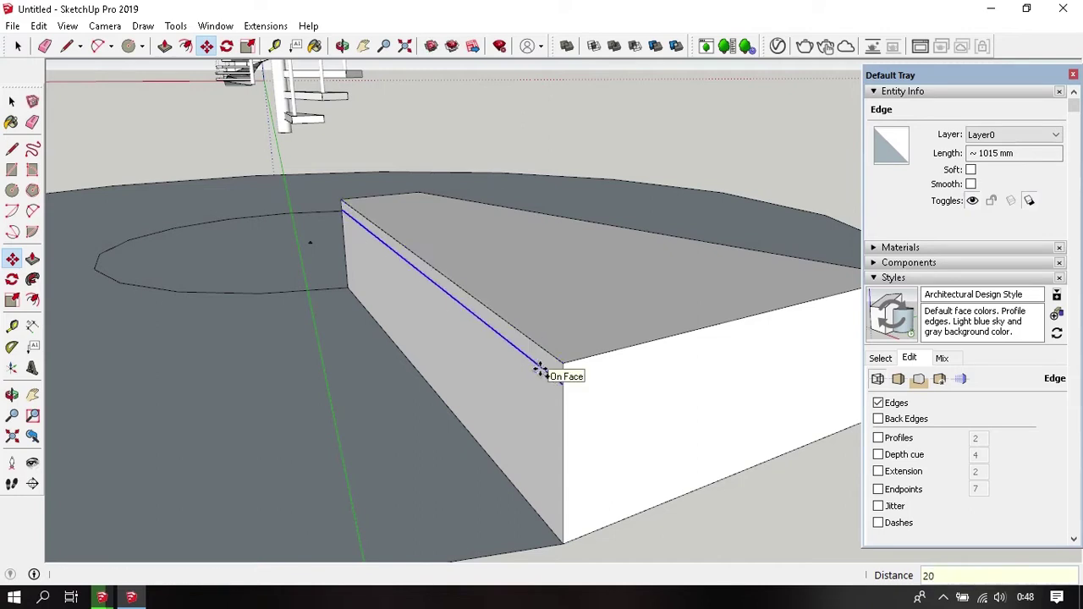
- Push the 20 mm strip outward to form the nosing lip
key("p")
left_click(536, 367)
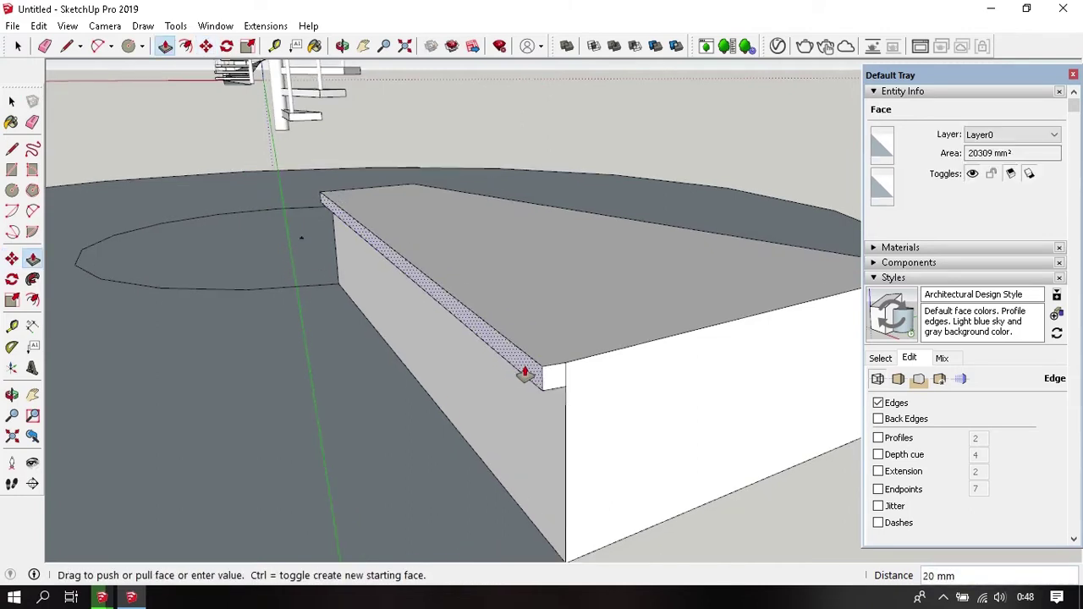
key("Return")
key("space")
mouse_move(544, 389)
middle_mouse_down()
mouse_move(580, 391)
mouse_move(527, 345)
middle_mouse_up()
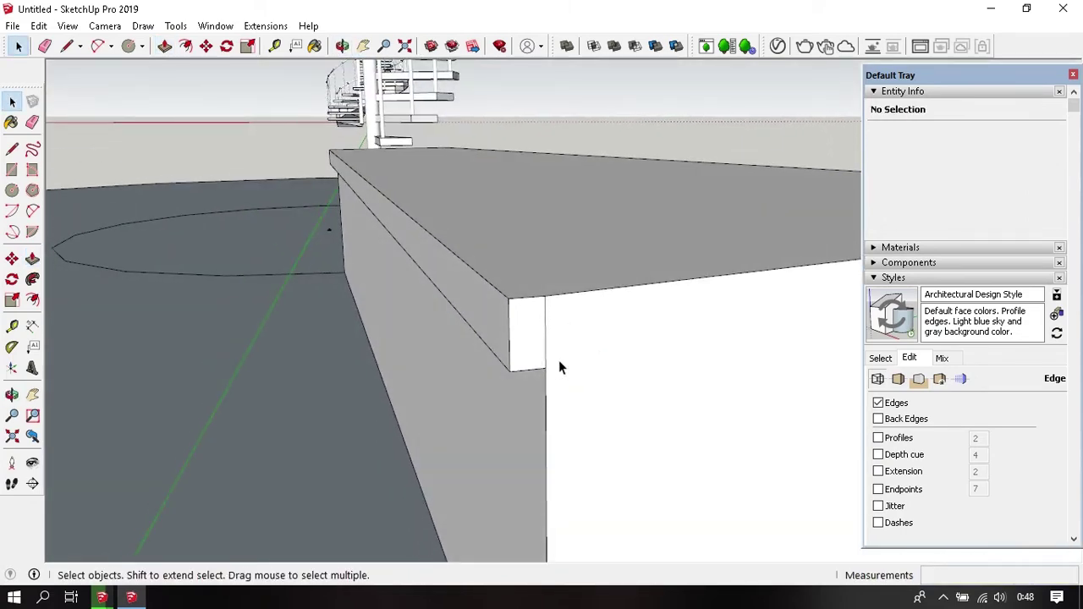
- Draw a half-round two-point arc across the end of the nosing lip
key("a")
scroll(573, 348, "up", 3)
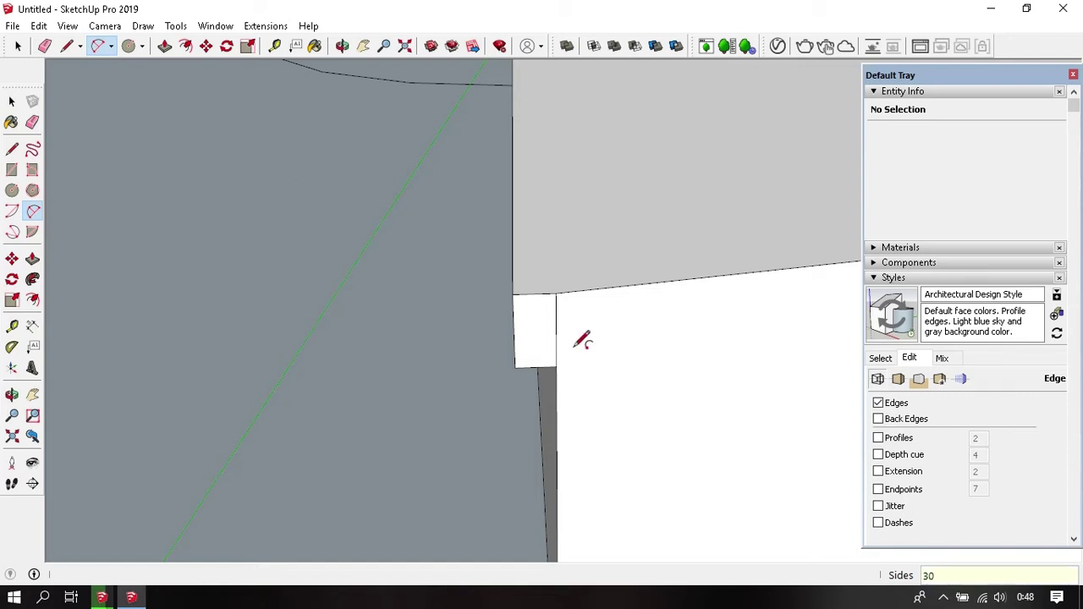
left_click(555, 366)
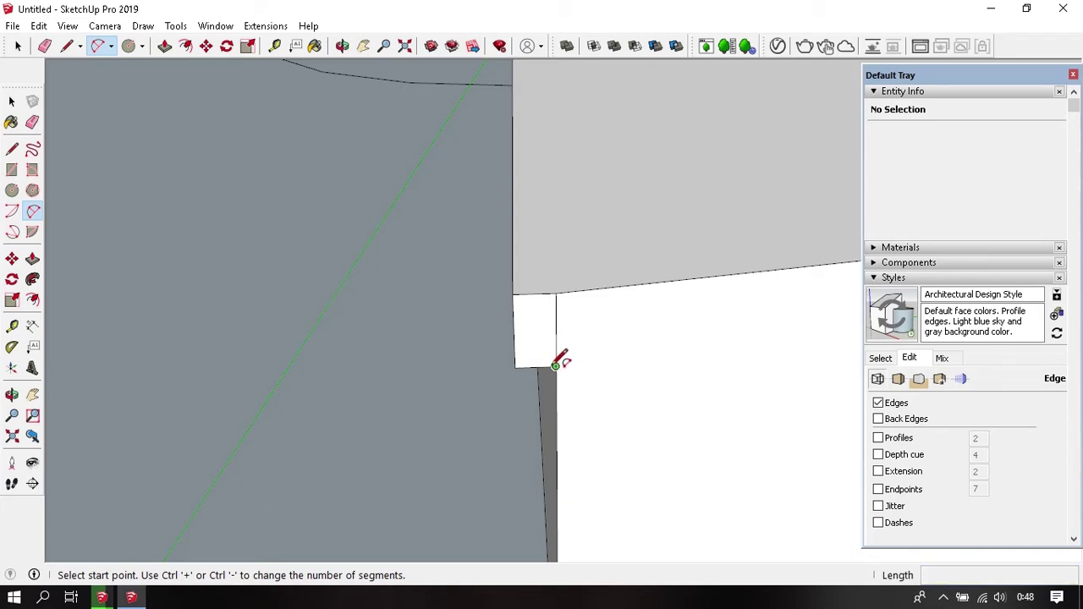
left_click(556, 294)
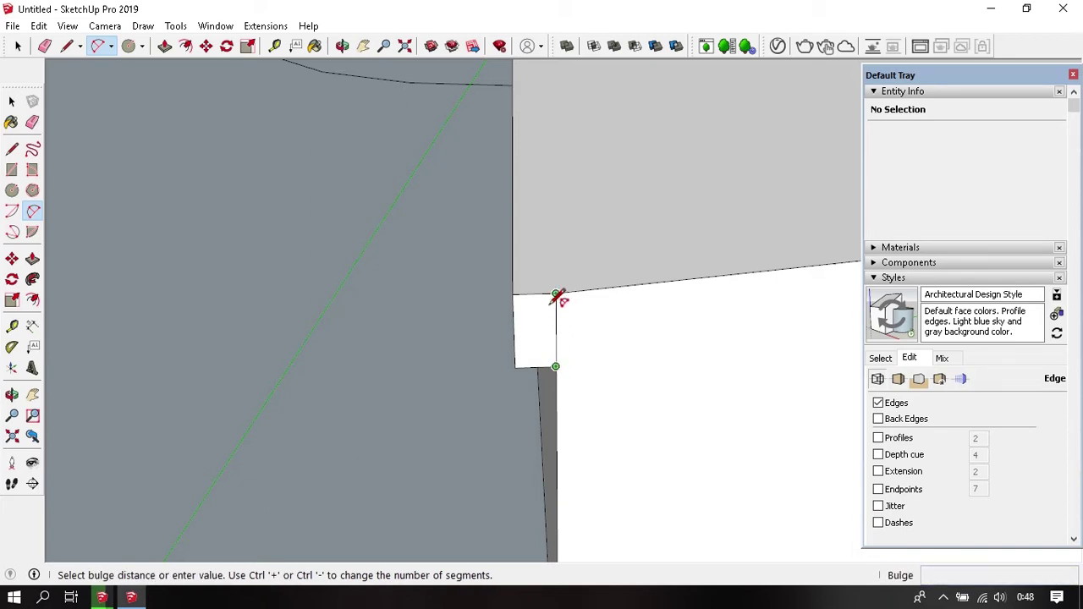
left_click(515, 331)
key("space")
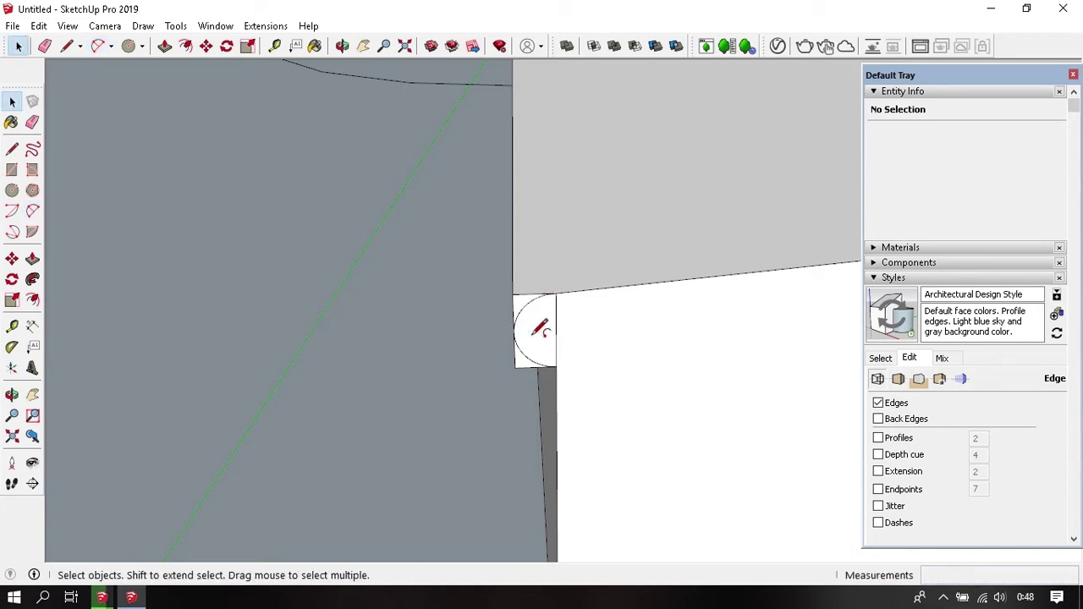
middle_click_drag(525, 328, 593, 257)
- Extrude the arc profile along the lip's full length and push away the leftover end face
key("p")
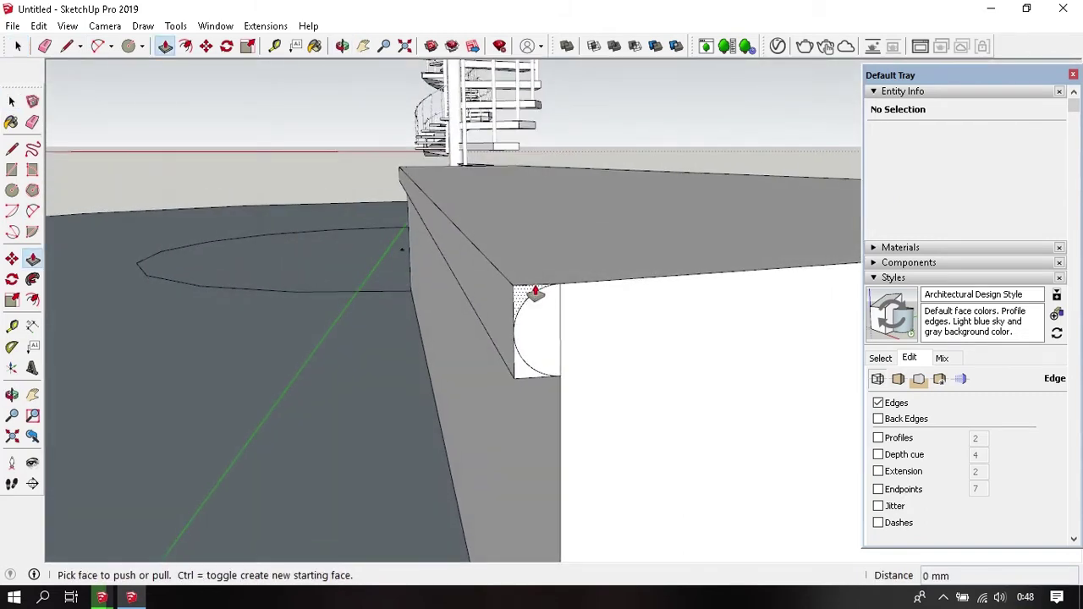
left_click(531, 294)
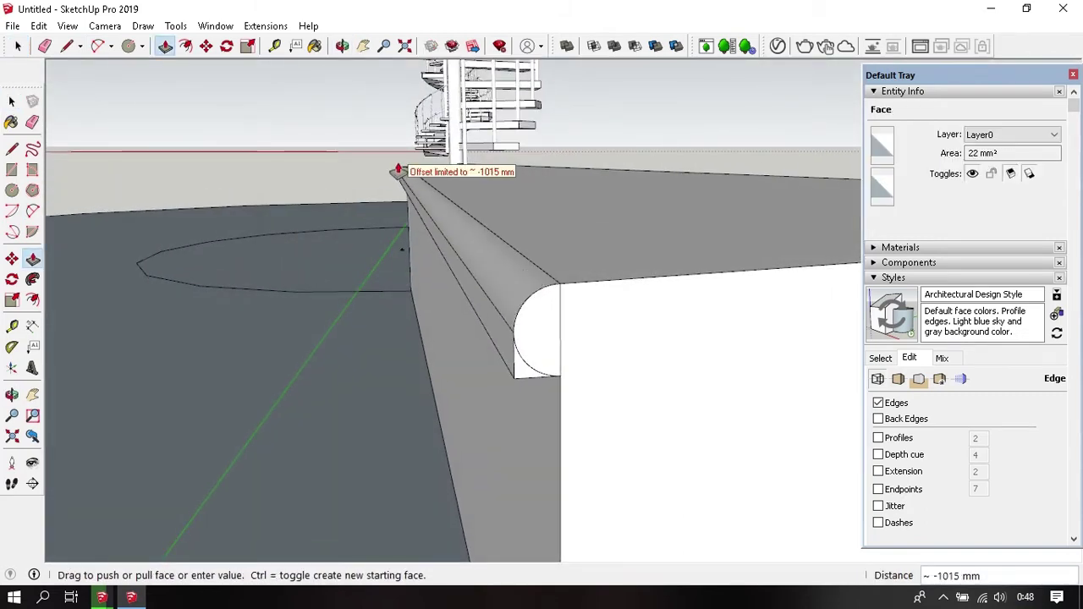
left_click(405, 171)
left_click(519, 370)
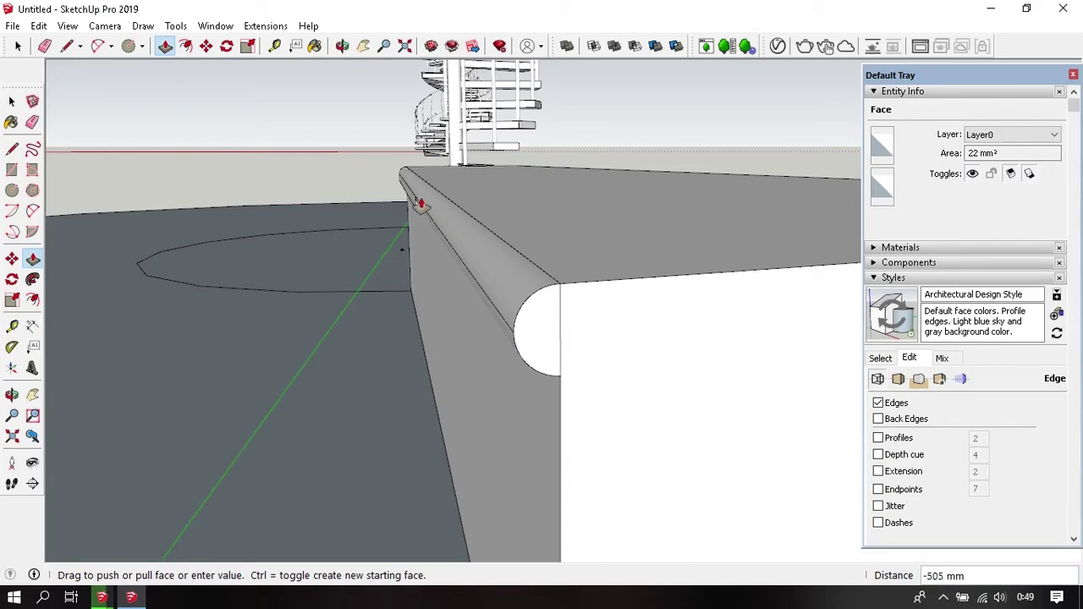
left_click(405, 171)
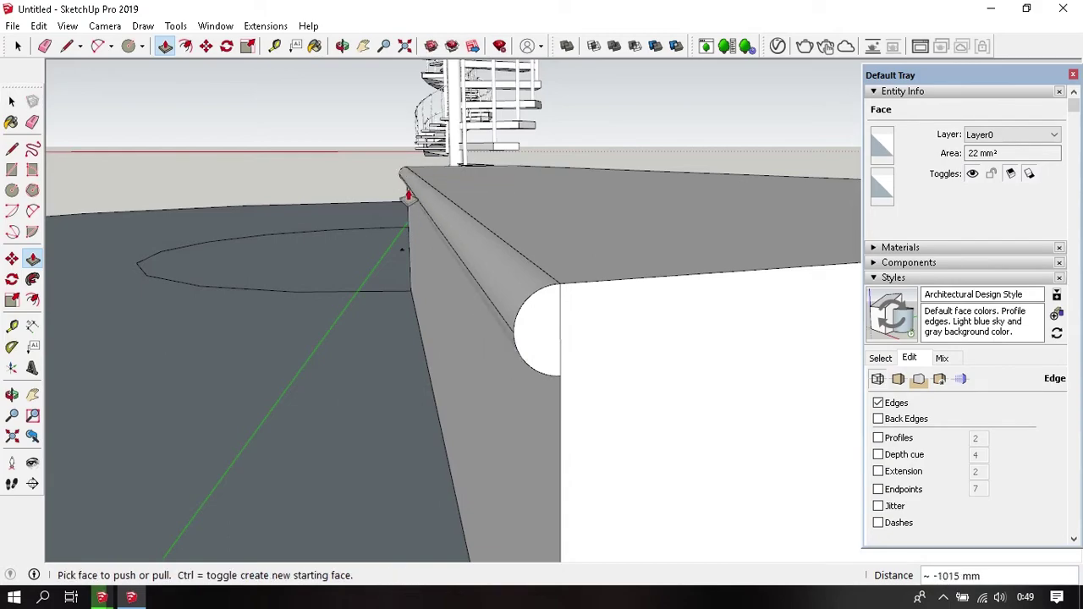
mouse_move(406, 198)
middle_mouse_down()
mouse_move(576, 249)
mouse_move(534, 283)
middle_mouse_up()
scroll(534, 283, "down", 2)
key("space")
mouse_move(617, 292)
middle_mouse_down()
mouse_move(612, 317)
mouse_move(554, 327)
mouse_move(542, 372)
mouse_move(528, 343)
middle_mouse_up()
- Make the wedge-shaped step block into a component
left_click(528, 344)
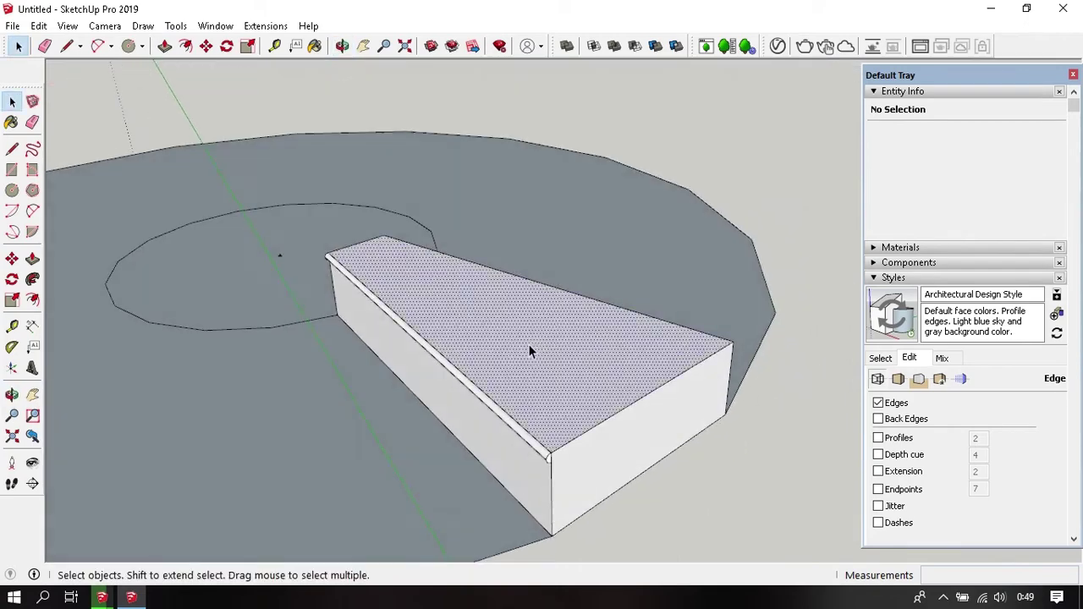
double_click(528, 343)
right_click(529, 344)
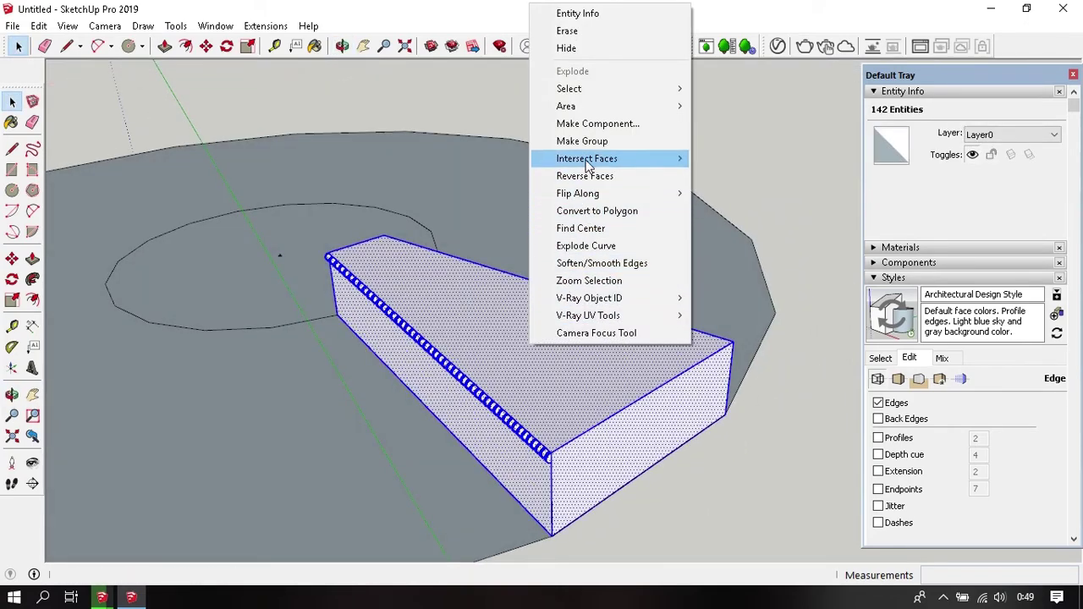
left_click(599, 124)
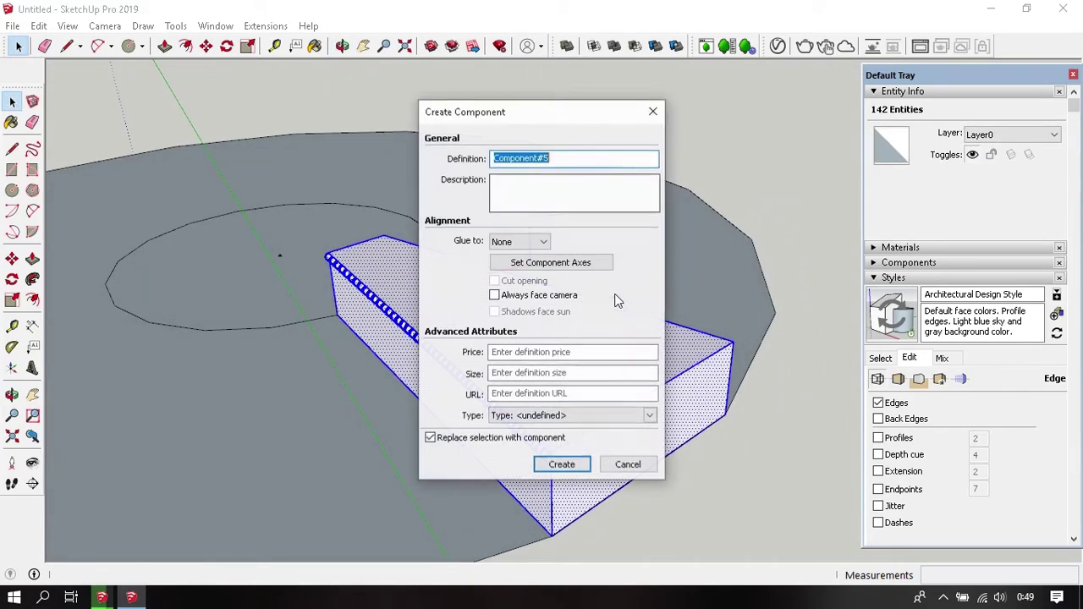
left_click(563, 463)
mouse_move(667, 500)
middle_mouse_down()
mouse_move(369, 286)
mouse_move(583, 415)
mouse_move(648, 244)
mouse_move(426, 215)
mouse_move(573, 322)
middle_mouse_up()
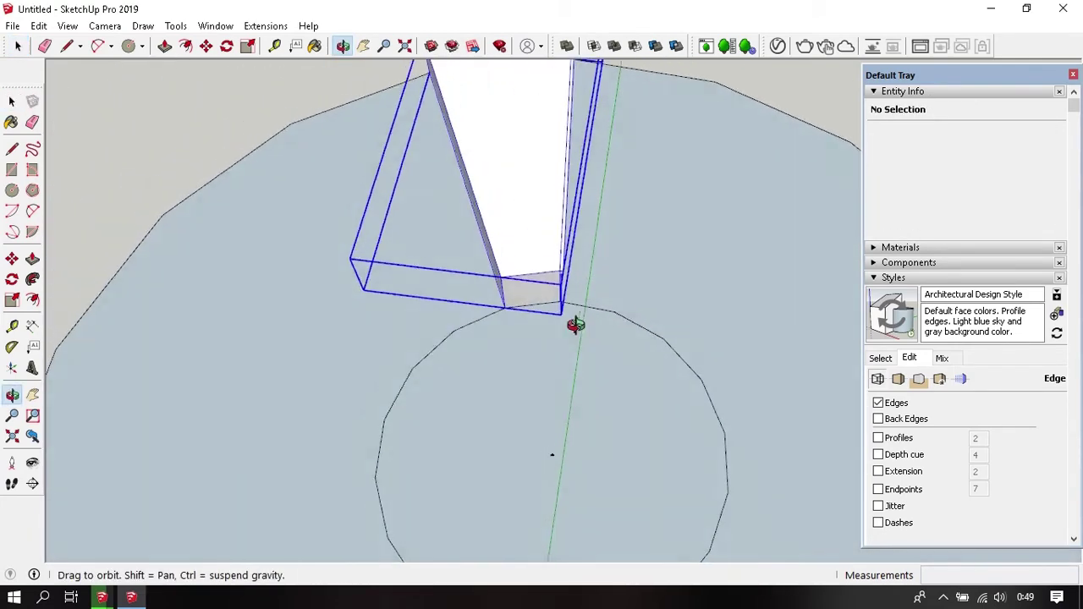
- Rotate-copy the step 20° around the centre and array it 17 more times into a full ring
left_click(566, 313)
key("q")
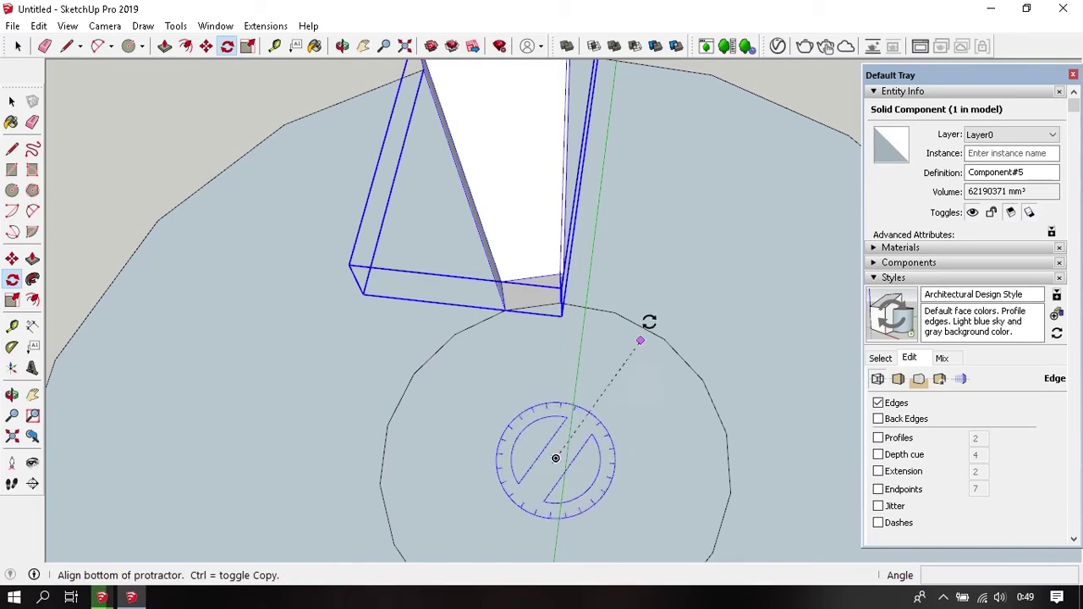
mouse_move(648, 316)
middle_mouse_down()
mouse_move(617, 466)
mouse_move(418, 252)
middle_mouse_up()
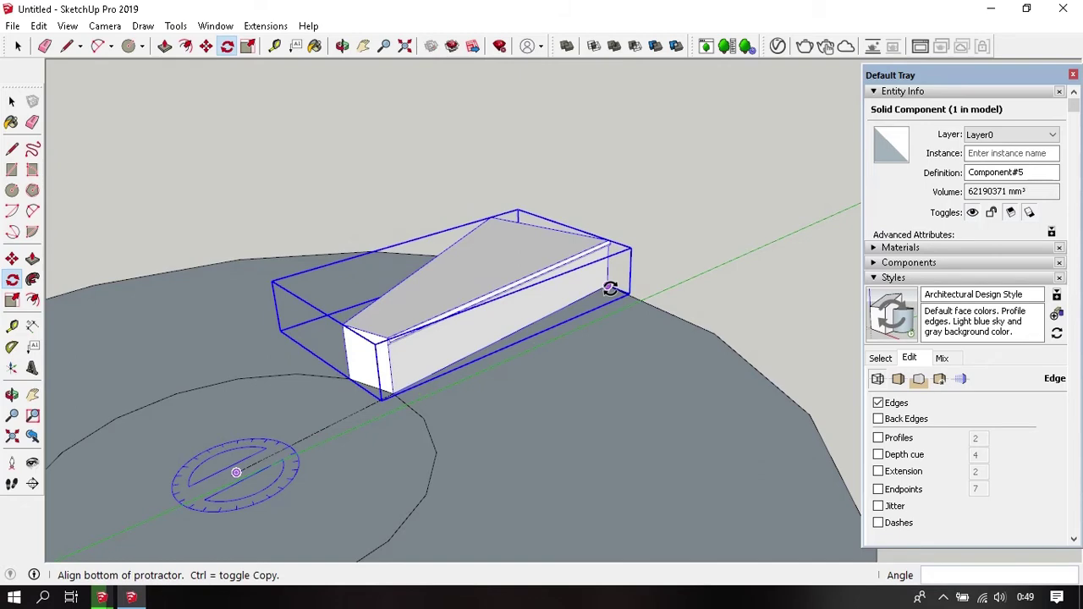
left_click(610, 287)
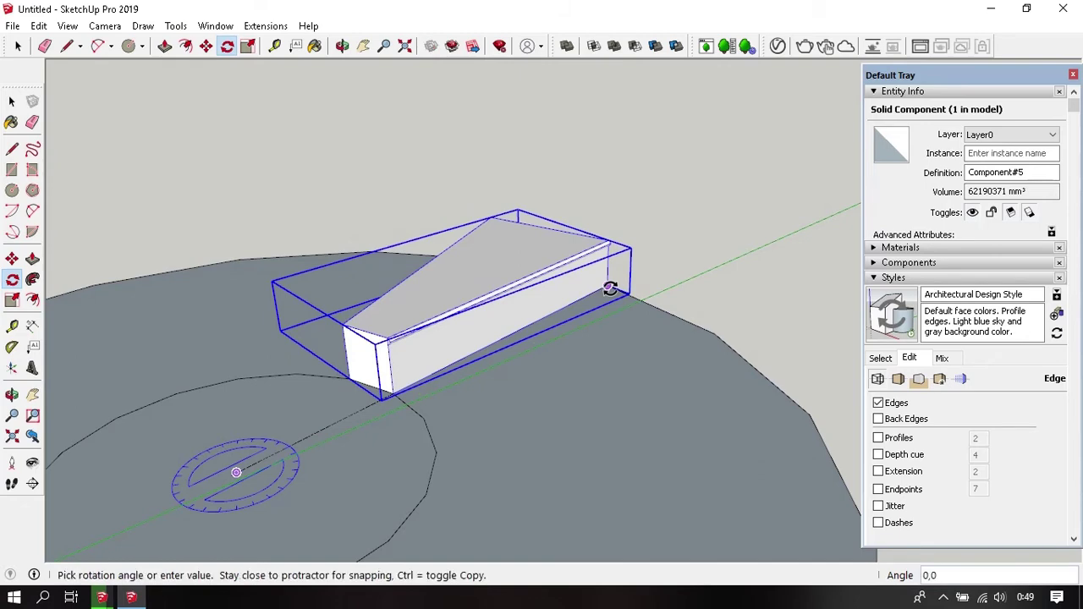
middle_click_drag(609, 288, 771, 307)
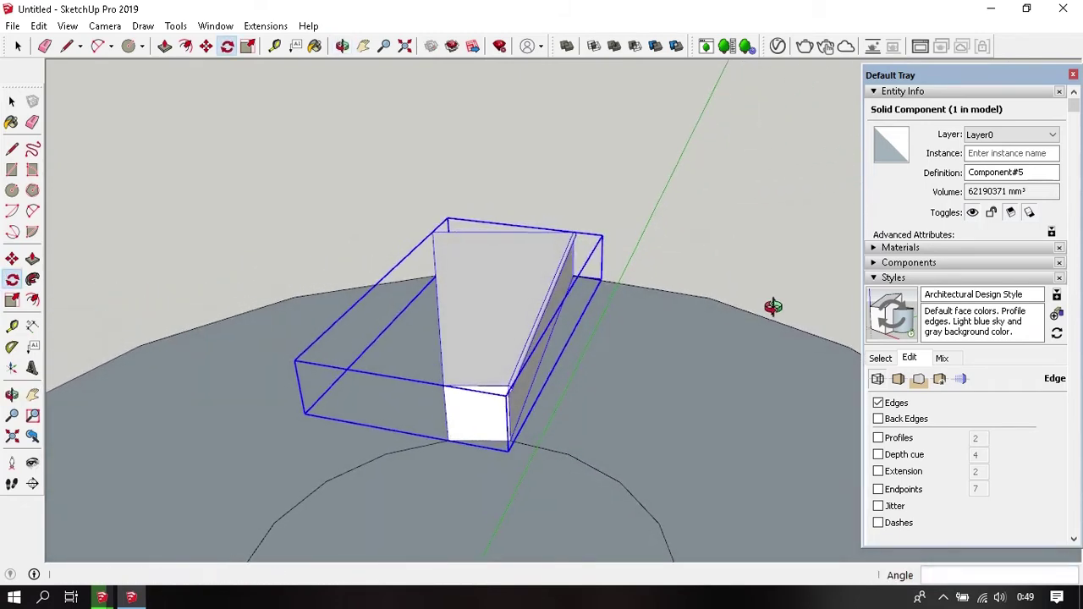
left_click(448, 429)
scroll(479, 302, "down", 2)
scroll(587, 309, "down", 2)
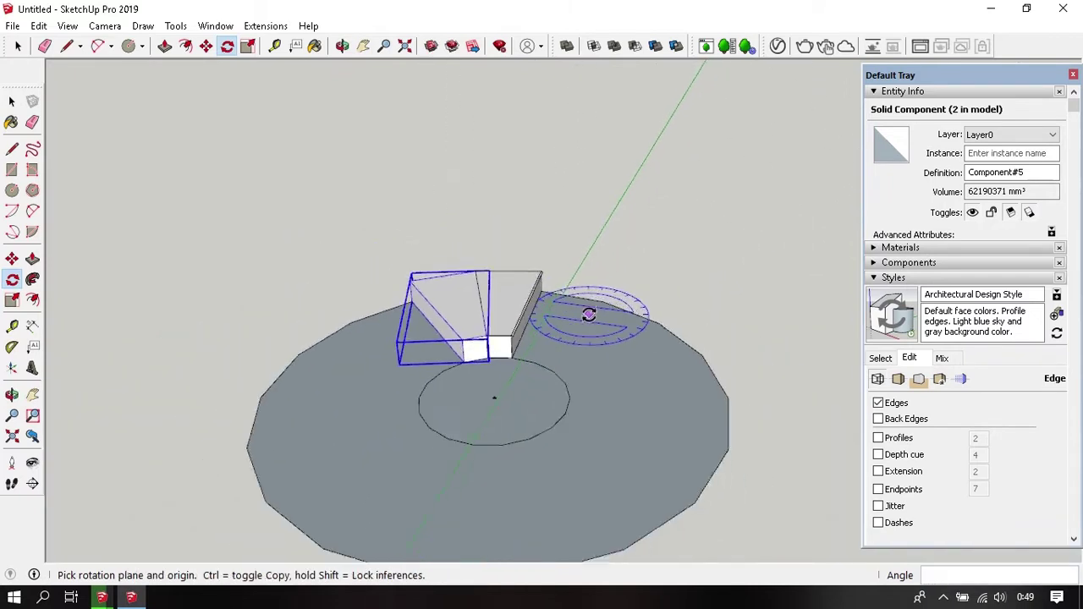
scroll(597, 327, "down", 2)
left_click(598, 327)
type("*17")
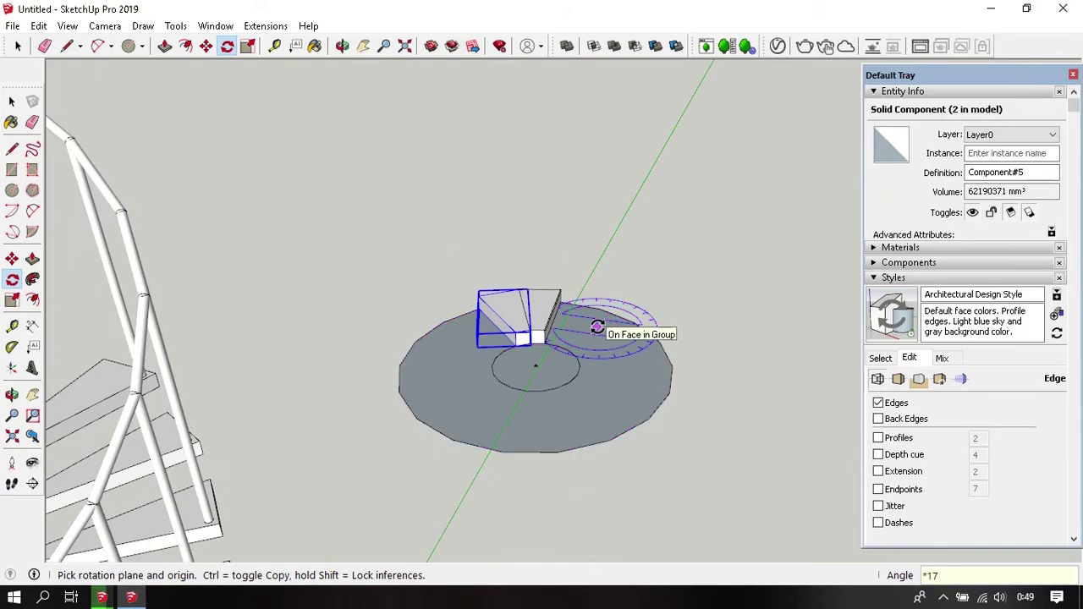
key("Return")
key("space")
mouse_move(572, 334)
middle_mouse_down()
mouse_move(442, 430)
mouse_move(532, 394)
mouse_move(525, 341)
middle_mouse_up()
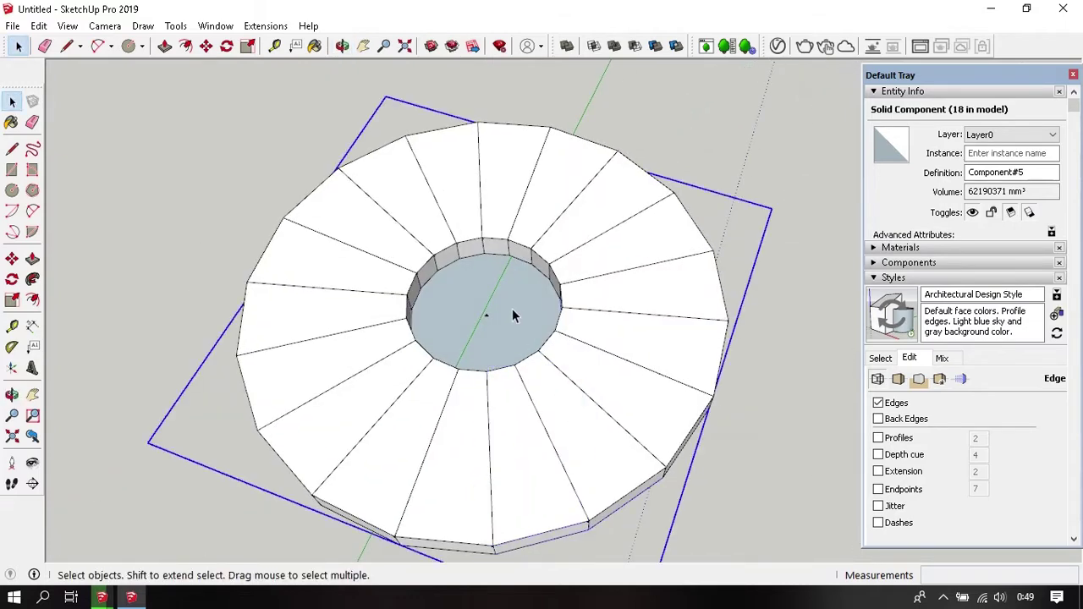
left_click(512, 316)
- Select all 18 ring treads except the first and lift them one riser higher
scroll(474, 330, "down", 2)
left_click(484, 319)
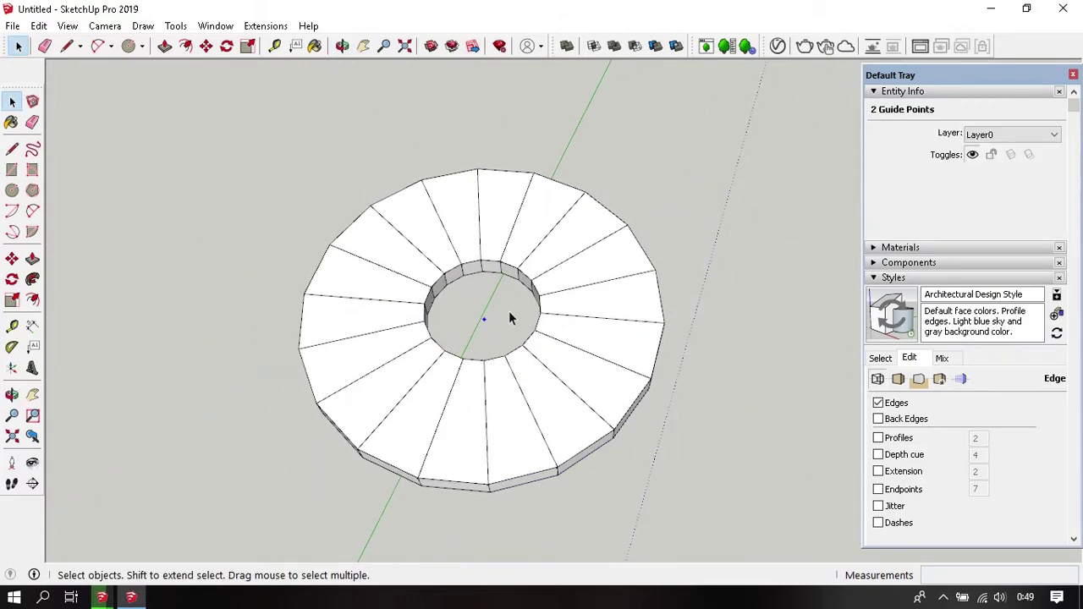
left_click_drag(694, 169, 316, 473)
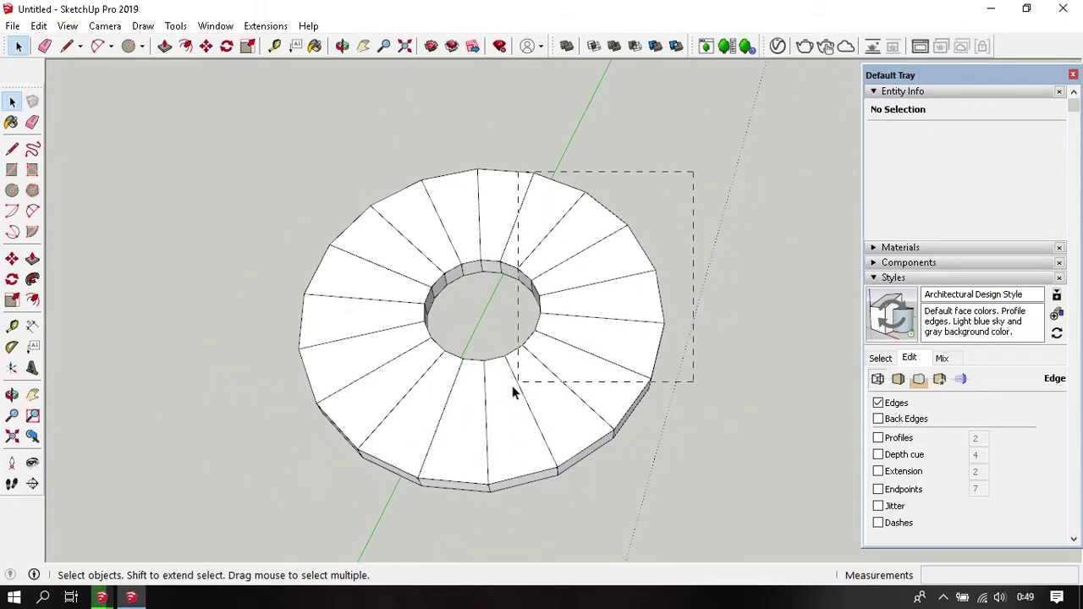
left_click(523, 472, "shift")
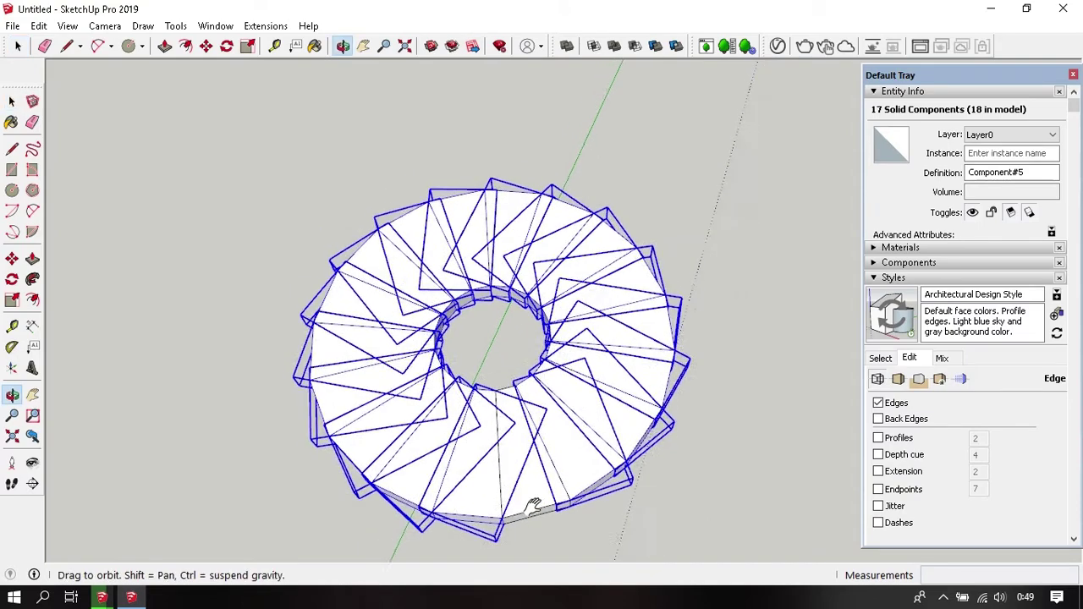
middle_click_drag(523, 472, 533, 440)
scroll(531, 436, "up", 2)
scroll(531, 435, "up", 1)
key("m")
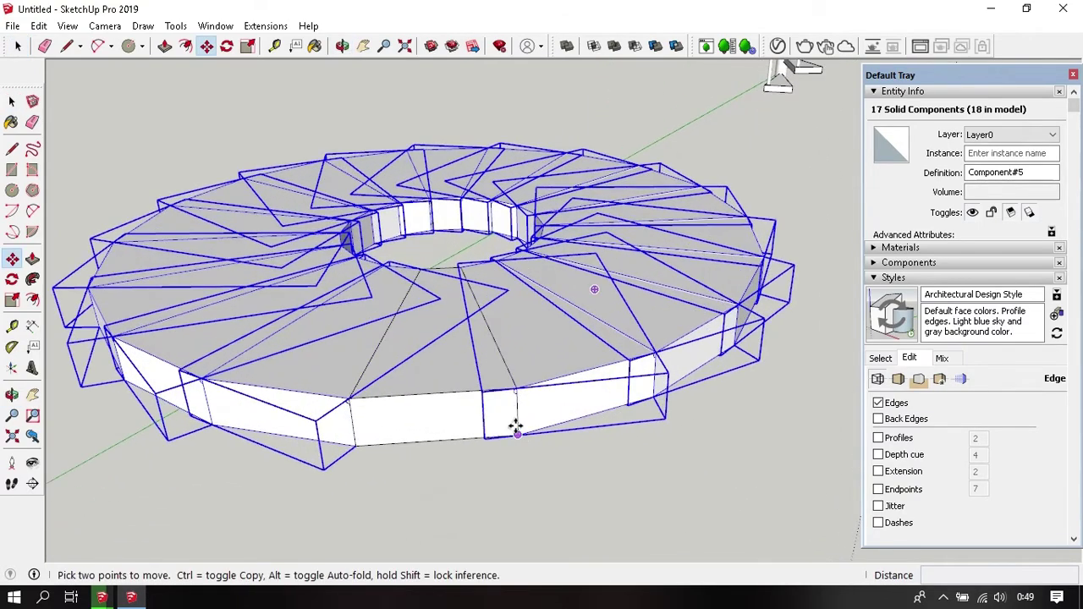
left_click(486, 389)
- Drop the next tread from the selection and lift the rest 180 mm, repeating over four risers
middle_click_drag(647, 314, 469, 395)
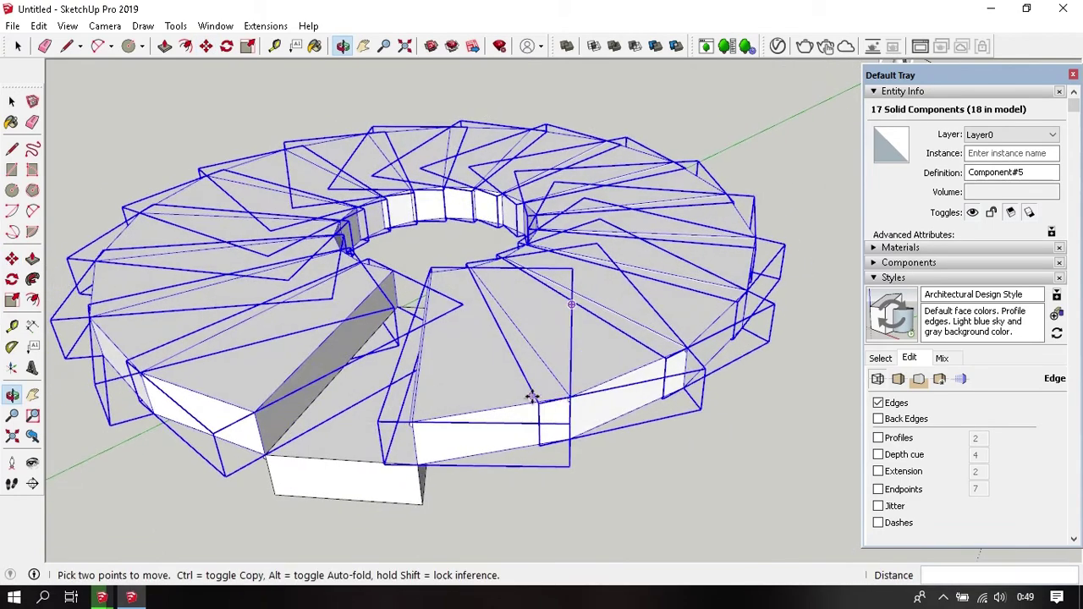
key("space")
left_click(477, 389, "shift")
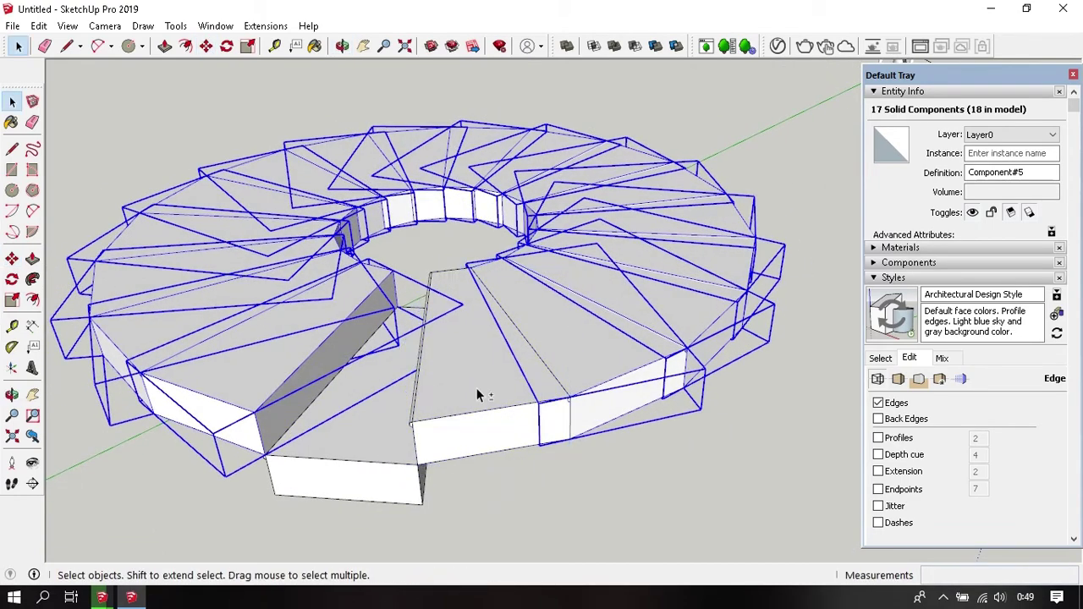
key("m")
left_click(571, 435)
left_click(519, 375)
key("space")
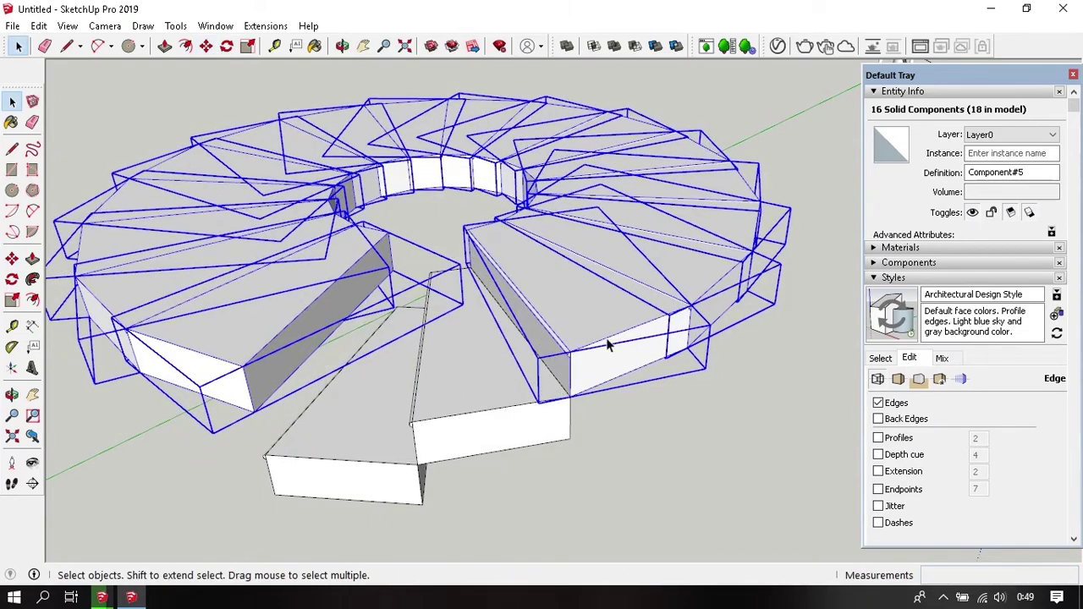
middle_click_drag(600, 316, 500, 431)
left_click(550, 456, "shift")
key("m")
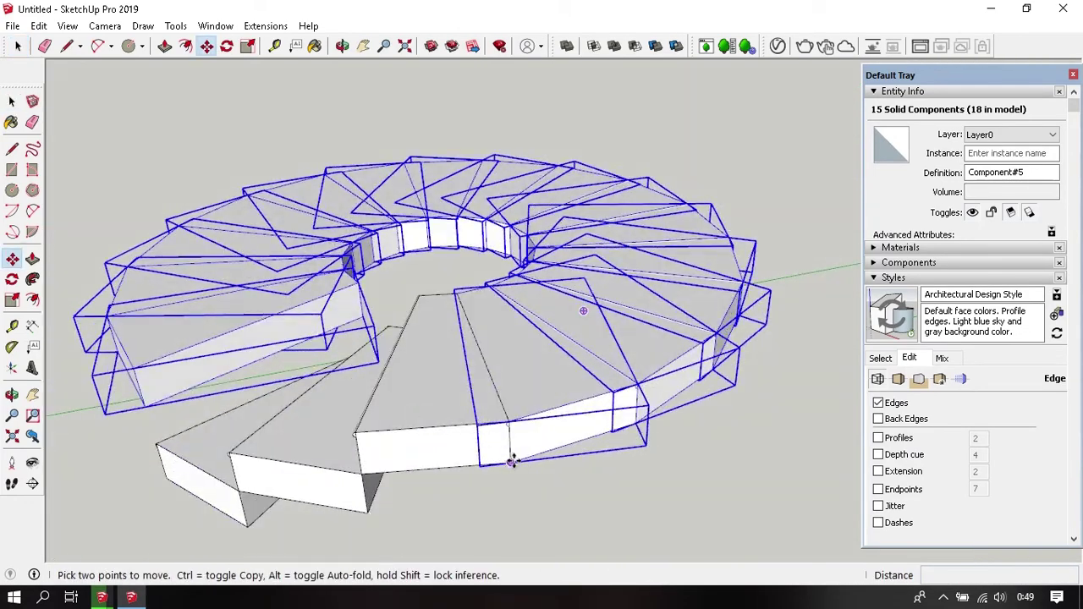
left_click(511, 461)
left_click(442, 413)
key("space")
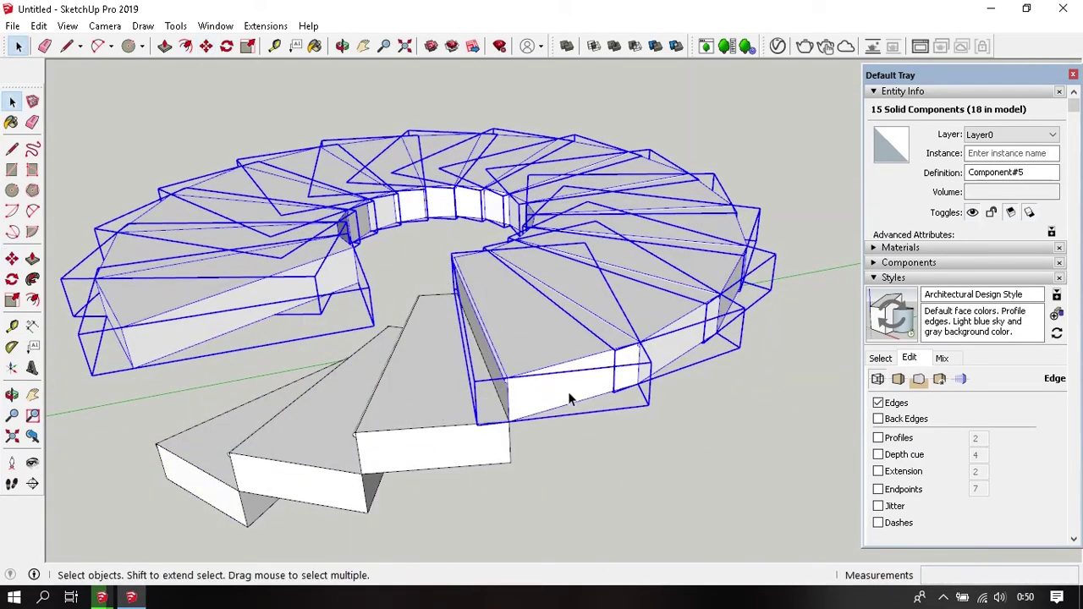
left_click(556, 396, "shift")
key("m")
left_click(552, 406)
left_click(551, 367)
key("space")
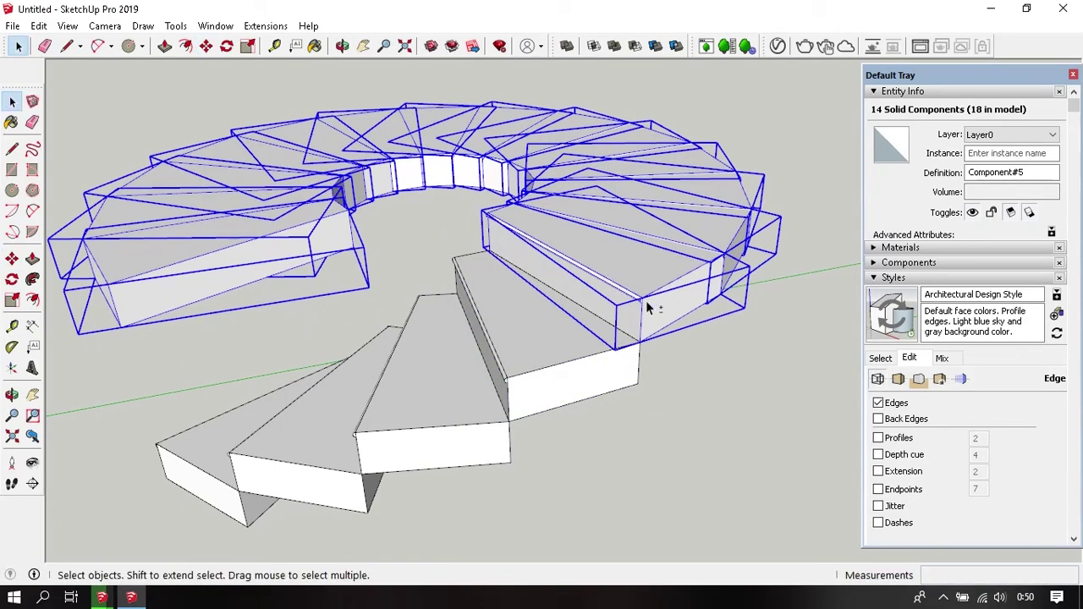
middle_click_drag(551, 367, 449, 520)
left_click(481, 424, "shift")
key("m")
left_click(481, 423)
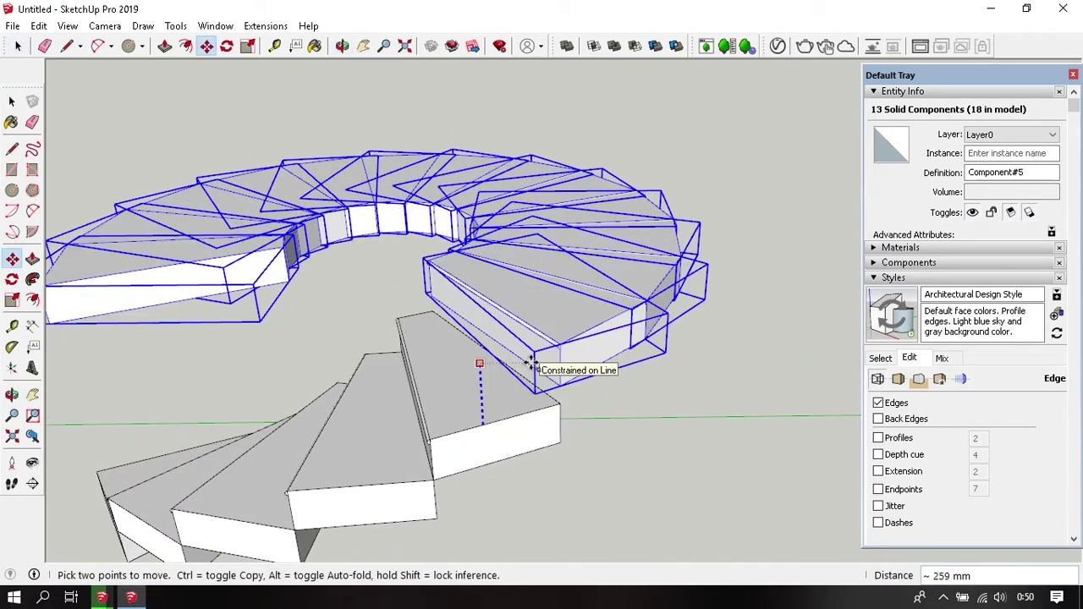
left_click(533, 364)
- Keep lifting the remaining treads one riser at a time, leaving one more tread behind each pass
key("space")
left_click(503, 437, "shift")
mouse_move(597, 341)
middle_mouse_down()
mouse_move(503, 437)
mouse_move(551, 457)
middle_mouse_up()
key("m")
left_click(551, 458)
left_click(534, 394)
key("space")
left_click(563, 374, "shift")
middle_click_drag(563, 374, 443, 467)
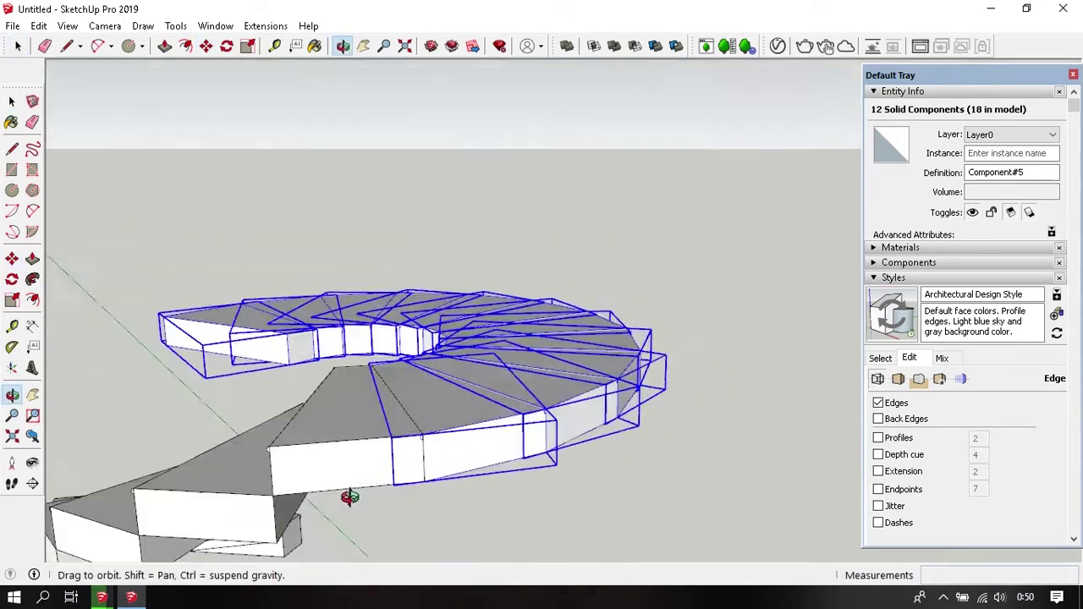
key("m")
left_click(439, 460)
left_click(442, 387)
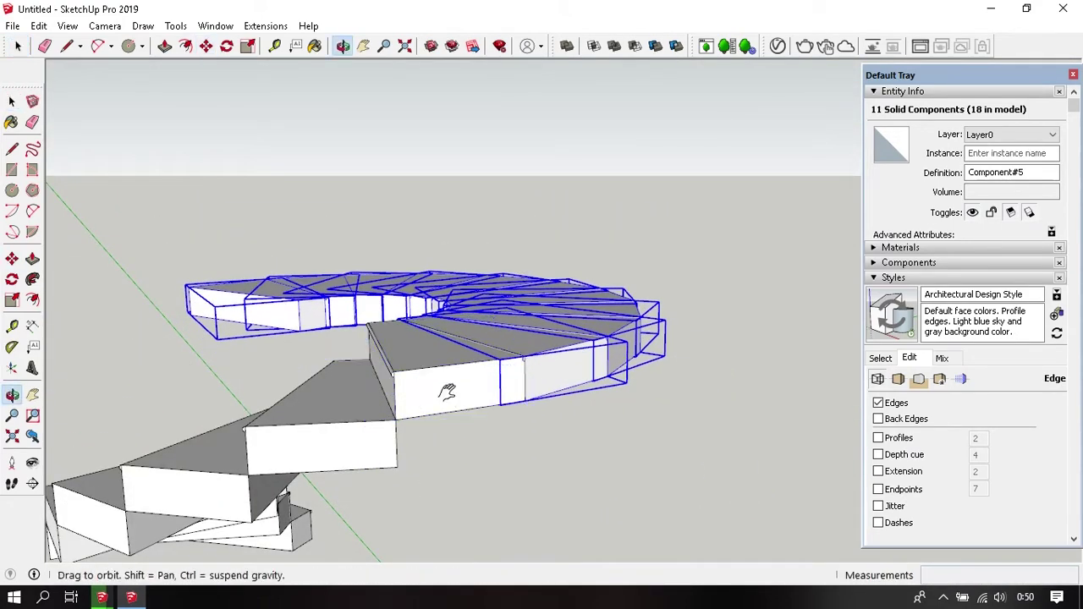
key("space")
left_click(498, 492, "shift")
mouse_move(443, 387)
middle_mouse_down()
mouse_move(498, 492)
mouse_move(406, 479)
middle_mouse_up()
key("m")
left_click(497, 493)
key("space")
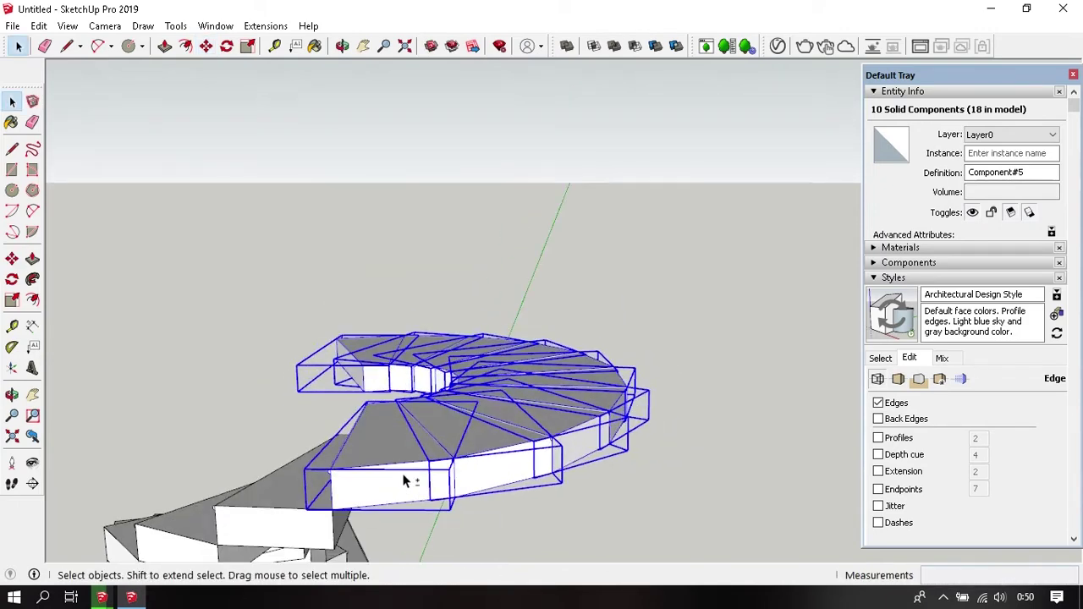
left_click(407, 479, "shift")
key("m")
left_click(506, 482)
key("space")
middle_click_drag(506, 483, 496, 483)
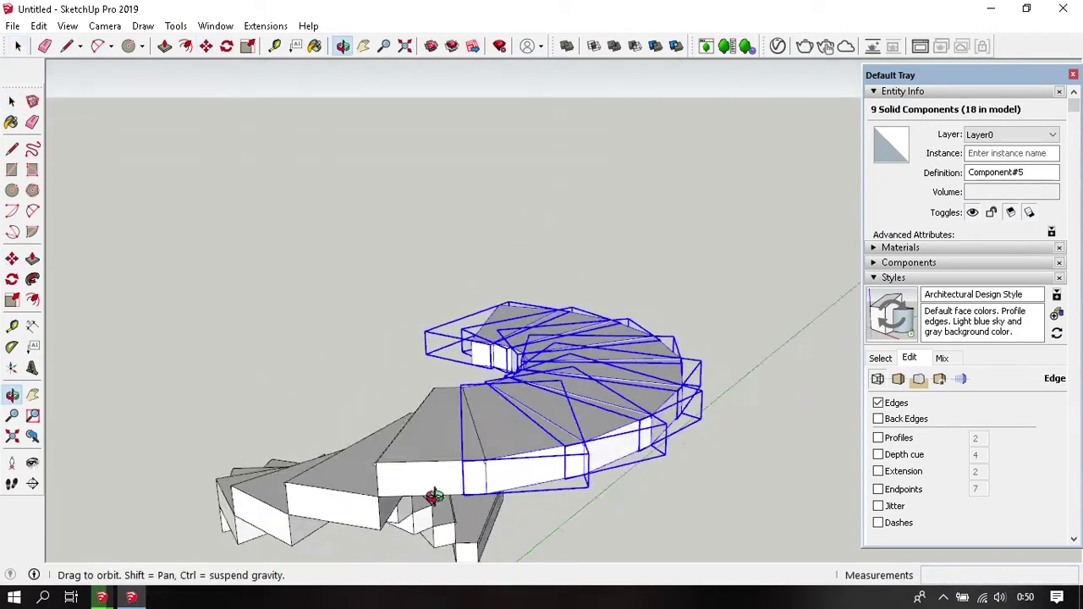
left_click(495, 483, "shift")
key("m")
left_click(497, 483)
left_click(452, 461)
key("space")
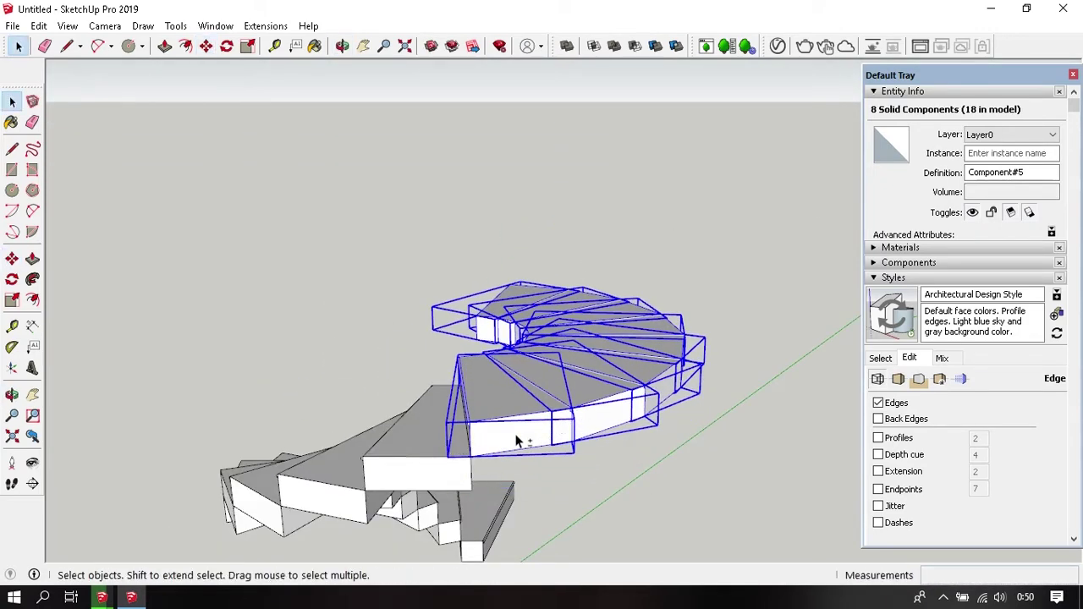
left_click(518, 440, "shift")
key("m")
left_click_drag(586, 433, 586, 474)
- Raise the last few treads step by step until the topmost tread sits one step higher
key("space")
middle_click_drag(586, 474, 431, 468)
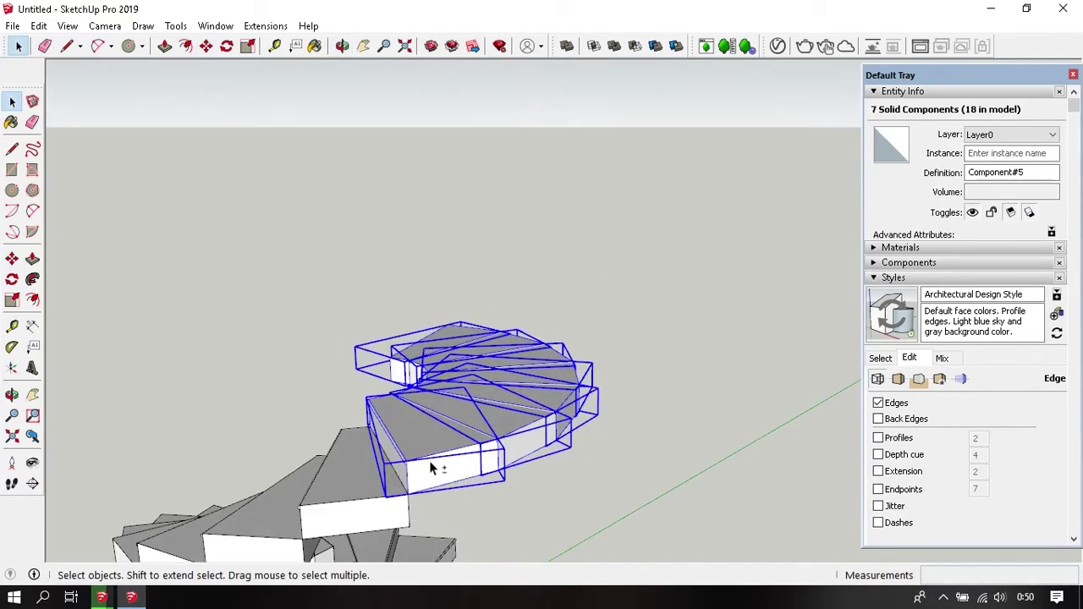
left_click(536, 451, "shift")
key("m")
left_click_drag(522, 440, 534, 418)
key("space")
middle_click_drag(534, 418, 500, 483)
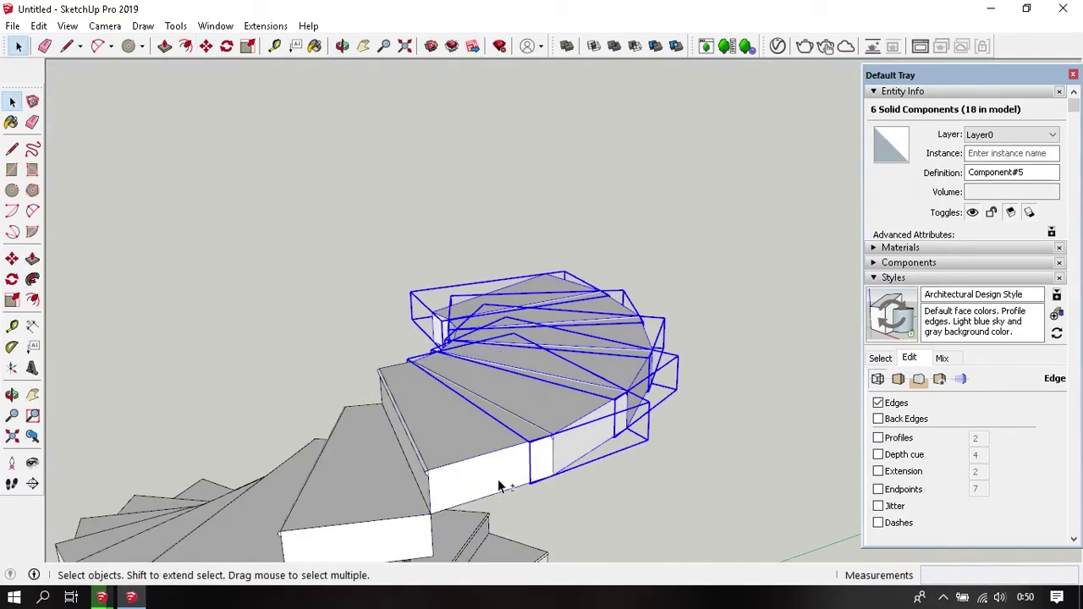
key("m")
left_click_drag(597, 453, 581, 406)
key("space")
left_click(581, 406, "shift")
middle_click_drag(581, 406, 406, 500)
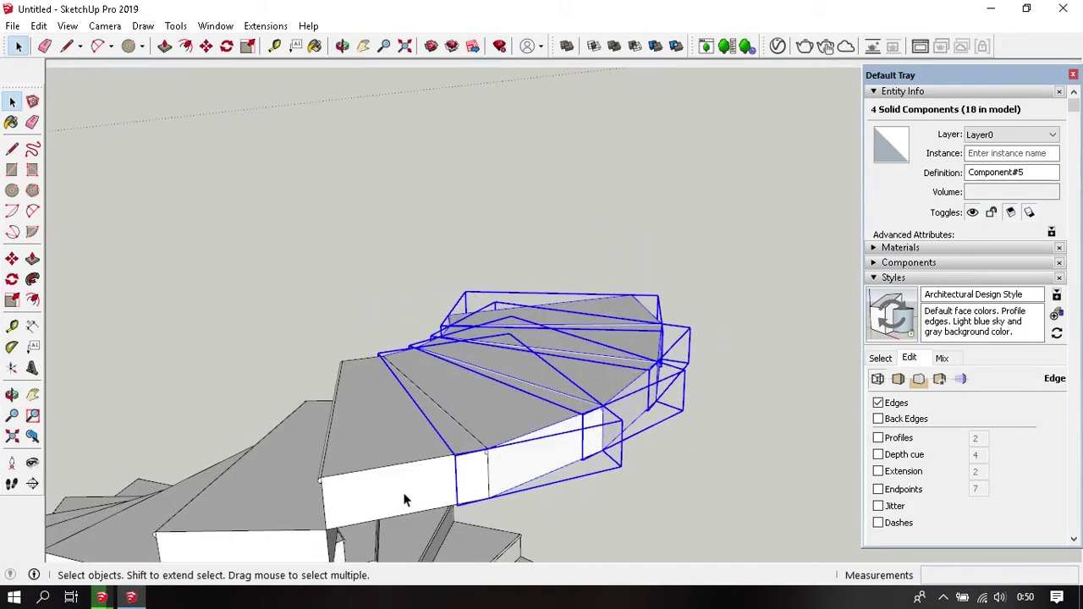
key("m")
left_click_drag(528, 476, 551, 379)
key("space")
left_click(551, 380, "shift")
middle_click_drag(550, 380, 516, 472)
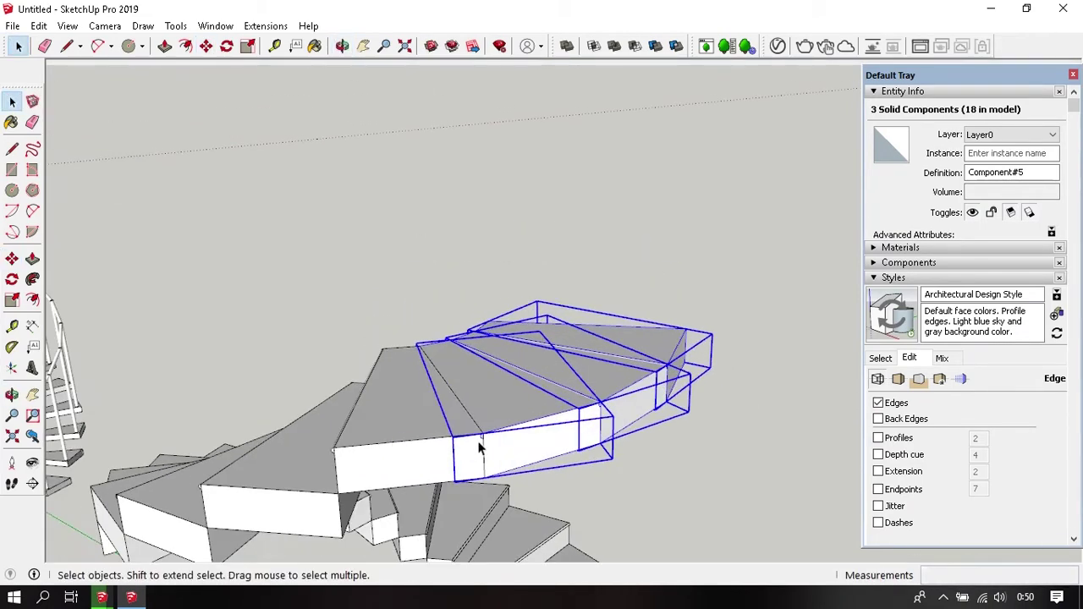
key("m")
left_click_drag(516, 471, 437, 437)
middle_click_drag(438, 437, 547, 387)
key("space")
left_click(604, 401, "shift")
key("m")
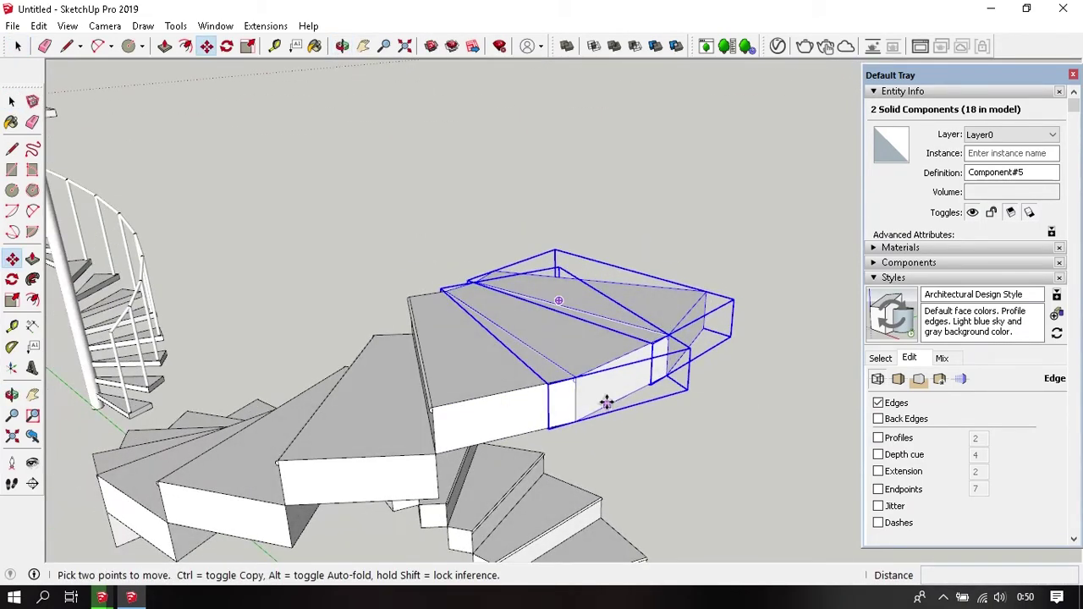
left_click_drag(605, 401, 536, 387)
key("space")
left_click(621, 338, "shift")
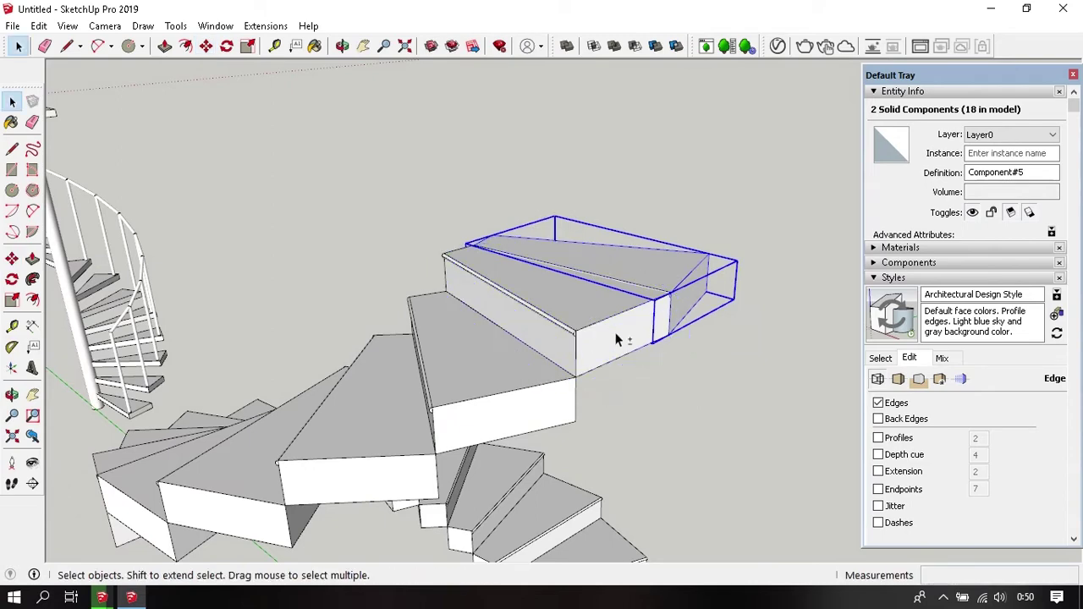
mouse_move(621, 339)
middle_mouse_down()
mouse_move(566, 364)
mouse_move(605, 358)
middle_mouse_up()
key("space")
left_click(604, 357, "shift")
key("m")
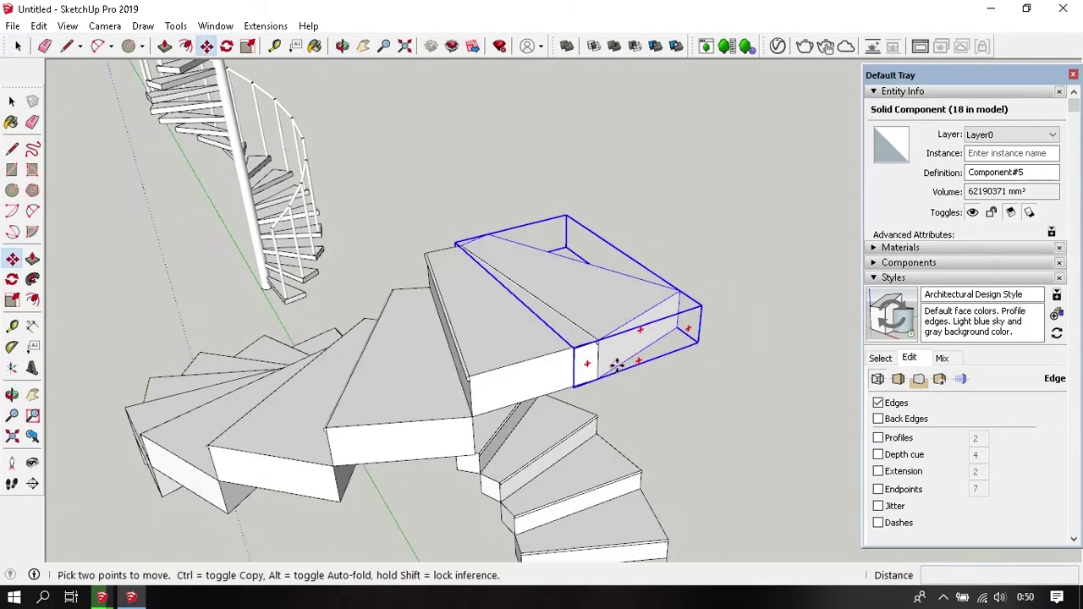
left_click_drag(617, 364, 551, 338)
key("space")
- Clear the selection and orbit down to the second stair's lowest treads
left_click(647, 185)
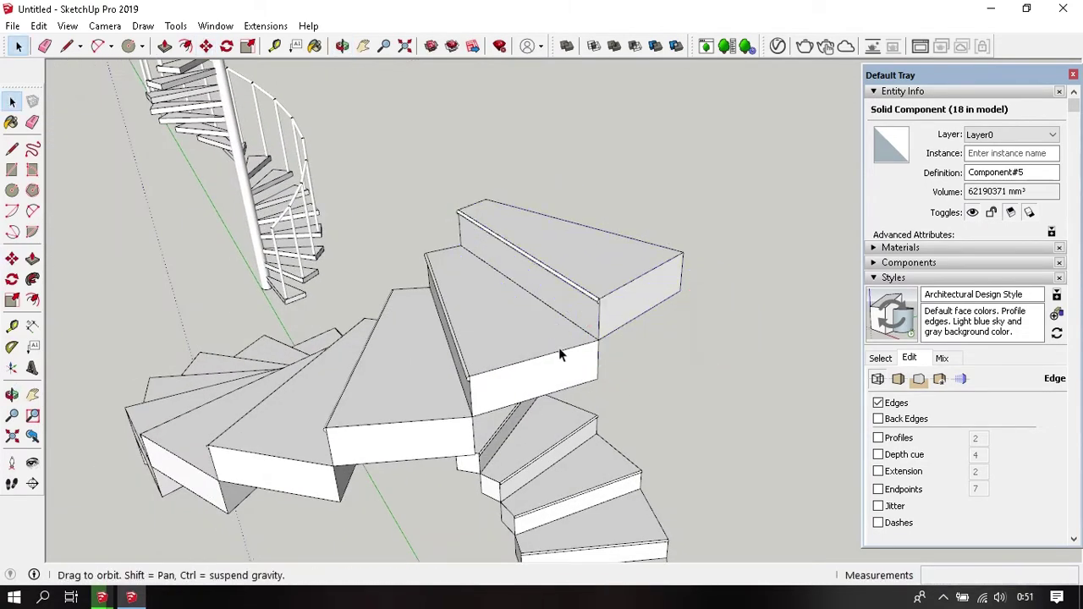
scroll(560, 355, "down", 5)
middle_click_drag(355, 389, 505, 195)
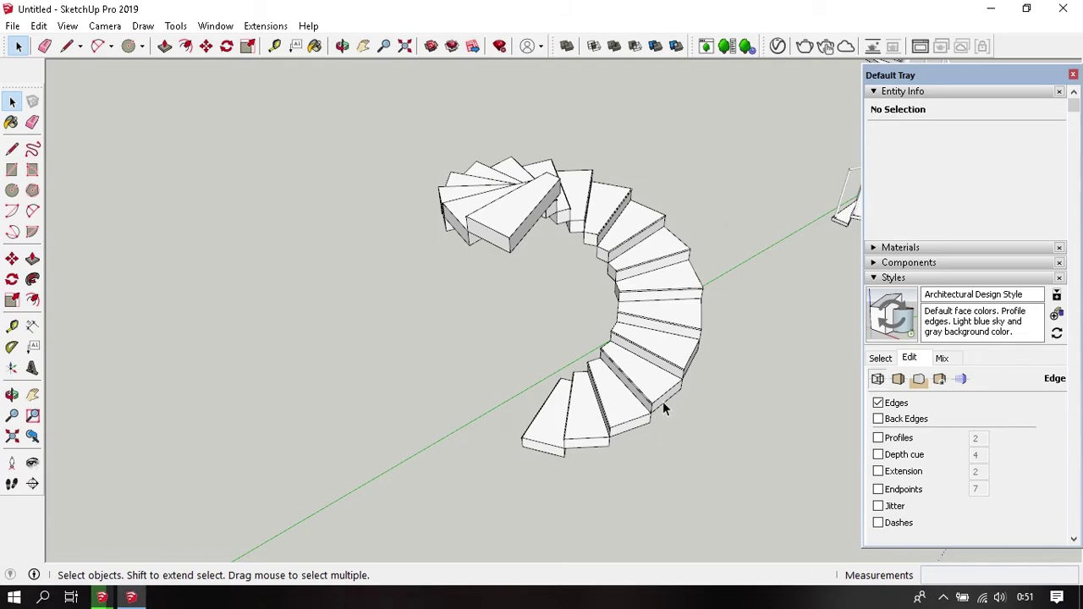
mouse_move(663, 401)
middle_mouse_down()
mouse_move(561, 398)
mouse_move(658, 244)
middle_mouse_up()
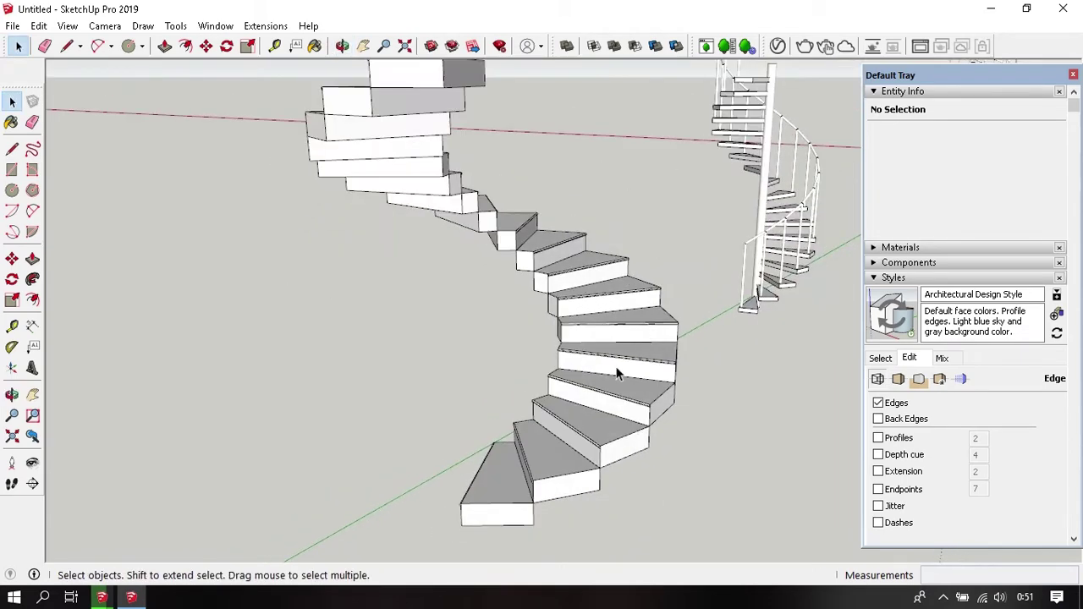
mouse_move(617, 375)
middle_mouse_down()
mouse_move(777, 430)
mouse_move(665, 460)
middle_mouse_up()
scroll(522, 391, "up", 5)
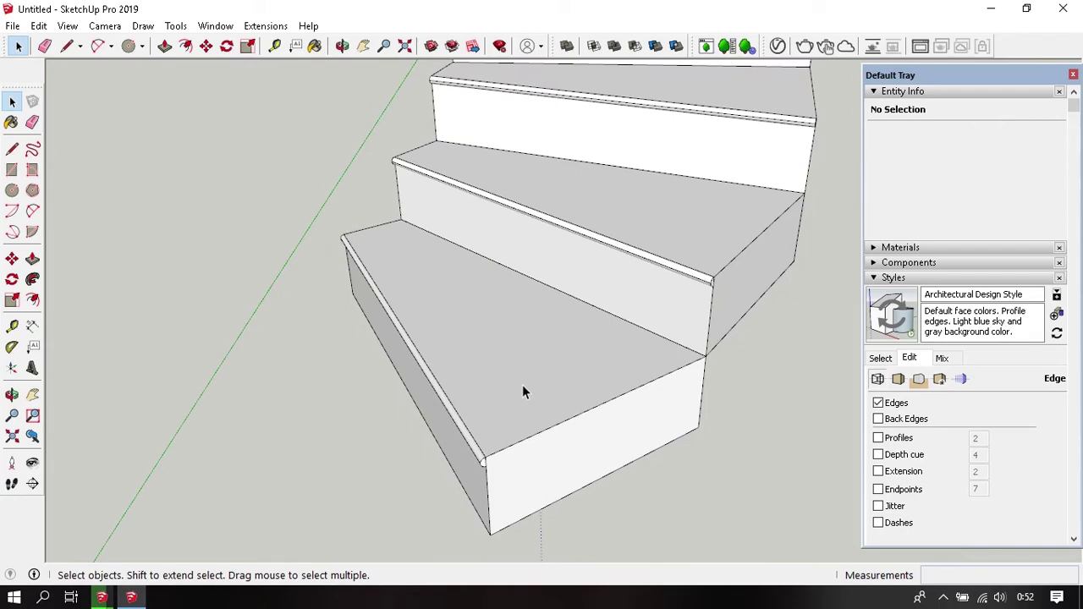
- Open the second stair group for editing and start a Tape Measure guide from the bottom tread's front edge
double_click(522, 387)
left_click(528, 396)
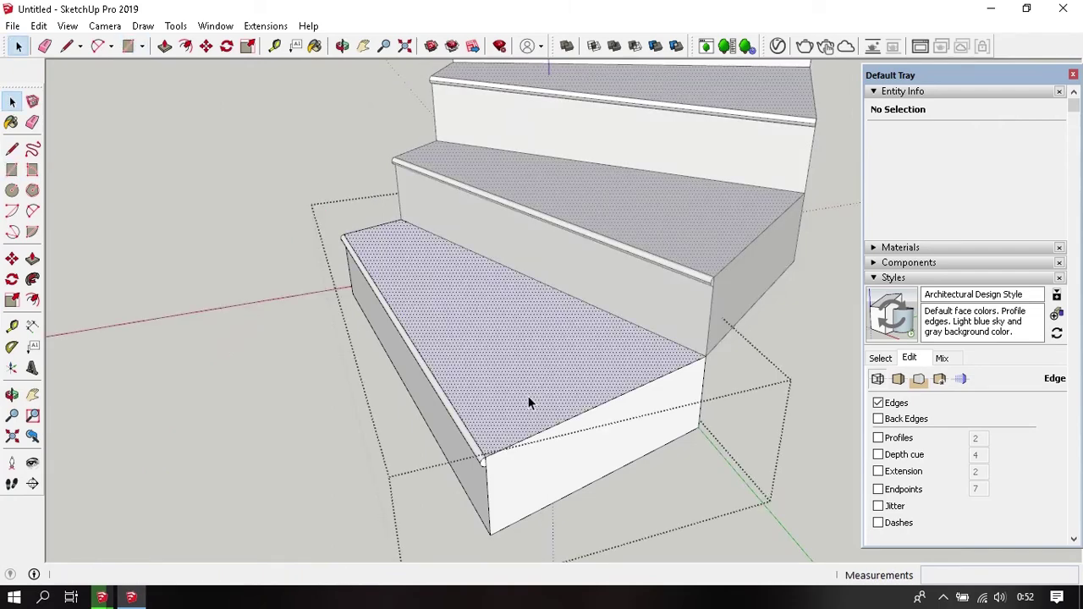
scroll(528, 396, "up", 1)
key("r")
key("t")
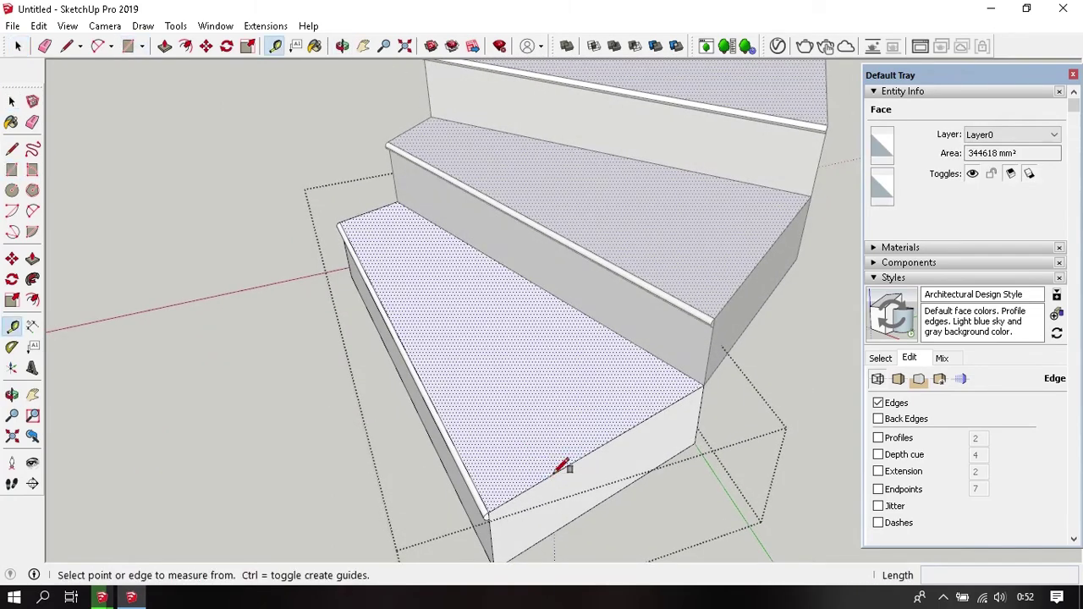
left_click(556, 471)
type("5")
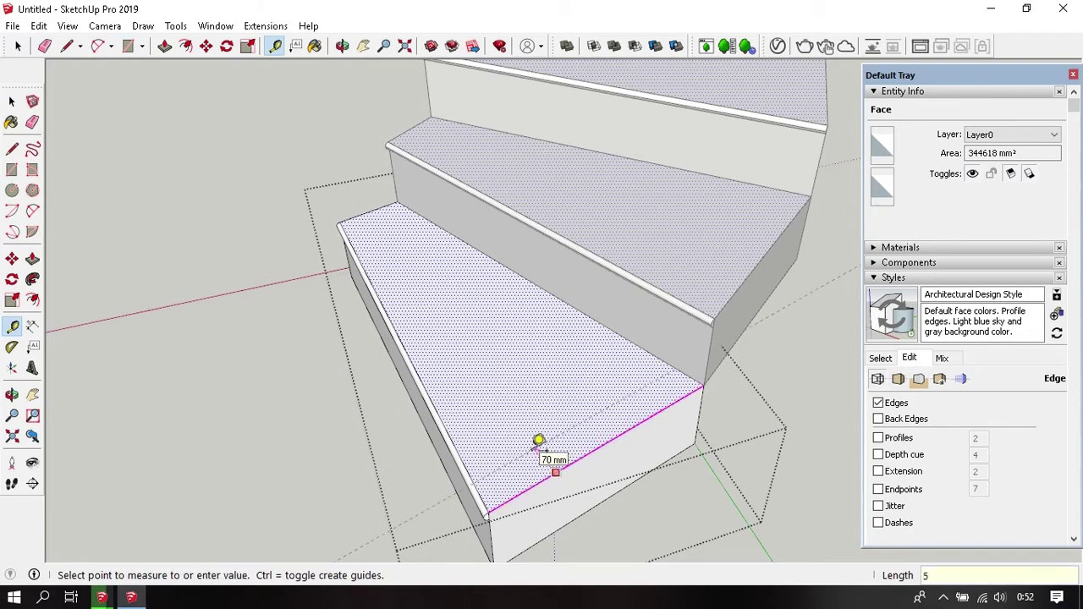
- Place guides 50 mm in from the bottom tread's front and side edges
type("0")
key("Return")
scroll(538, 441, "up", 2)
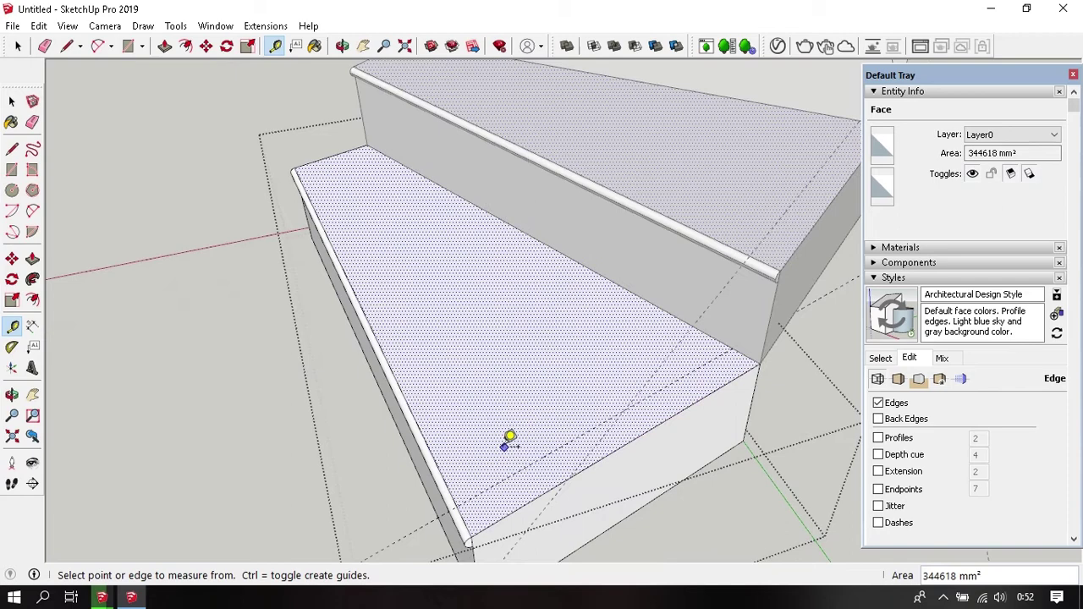
left_click(436, 462)
type("50")
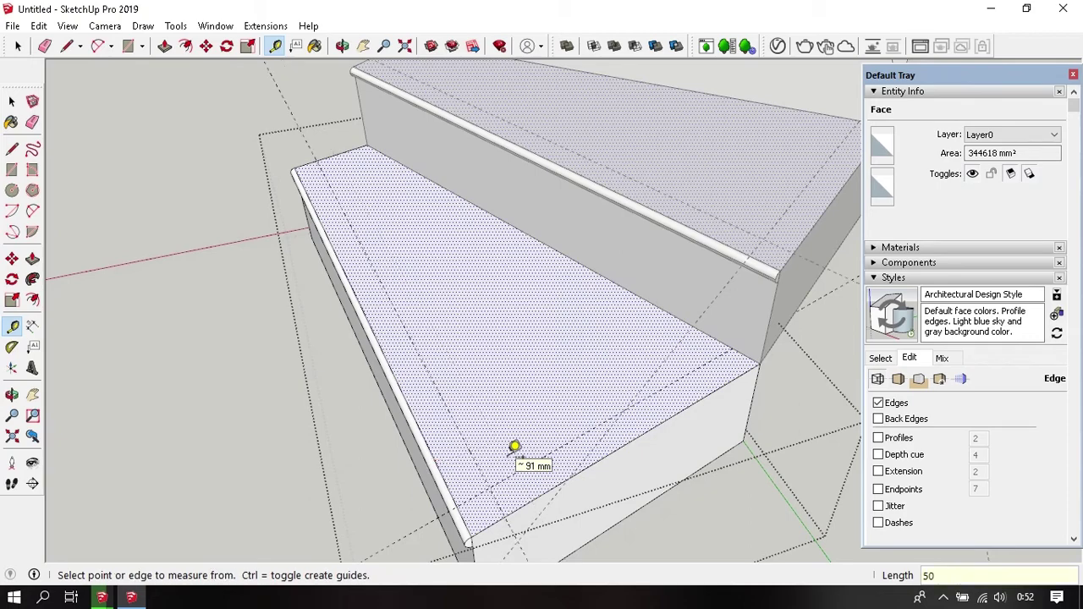
mouse_move(514, 446)
middle_mouse_down()
mouse_move(502, 257)
mouse_move(515, 474)
middle_mouse_up()
- Draw a small circle where the guides cross and reverse its face
key("c")
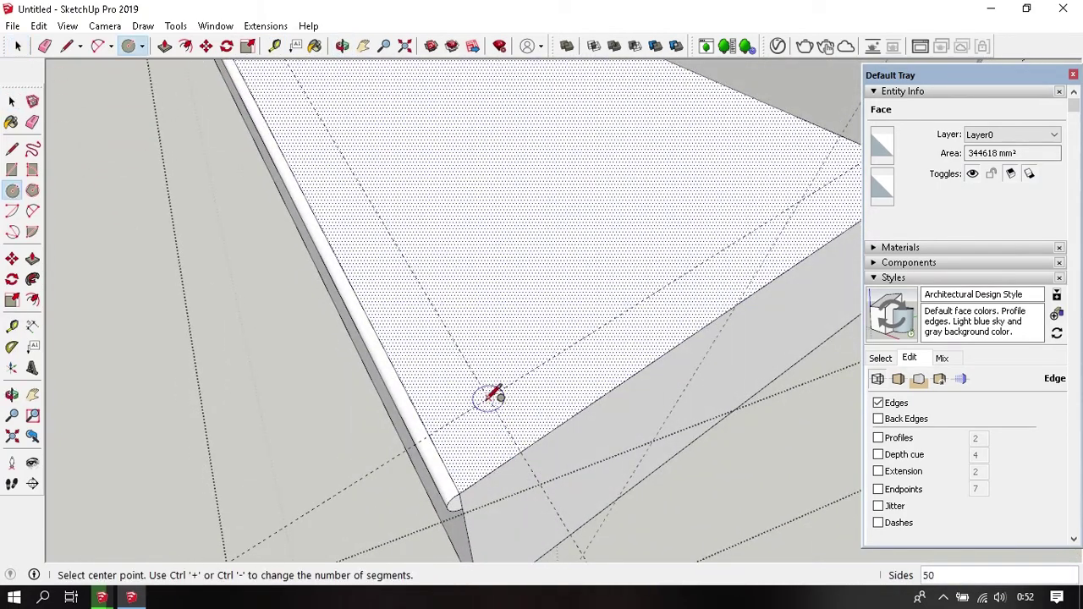
left_click(494, 396)
type("25")
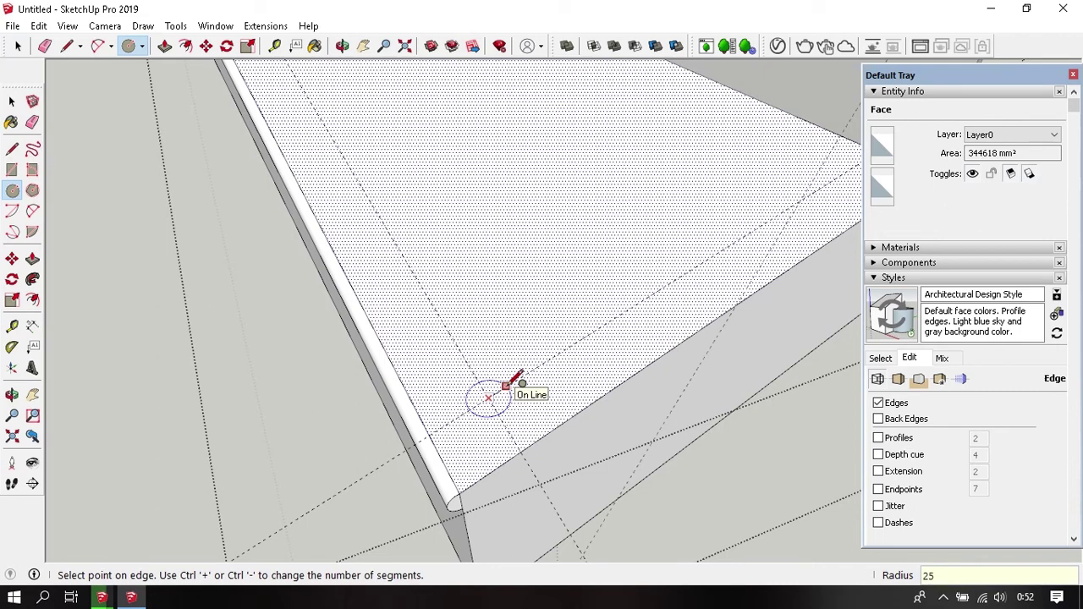
left_click(506, 385)
key("space")
scroll(497, 411, "up", 2)
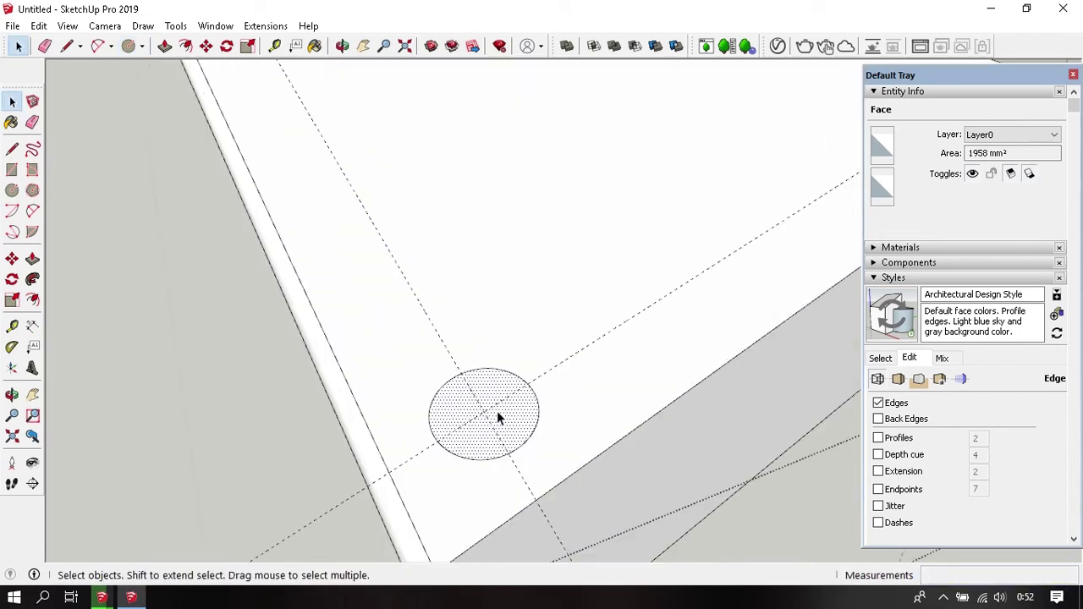
right_click(496, 410)
left_click(553, 290)
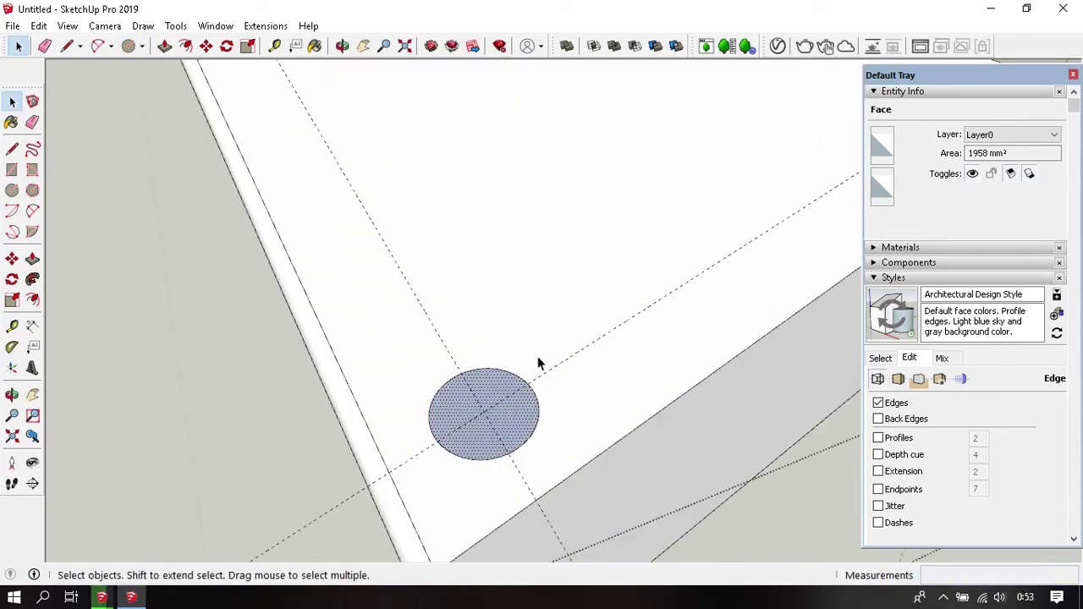
- Draw a vertical path line up from the circle's centre, then a sloped line to the next tread
key("l")
left_click(490, 407)
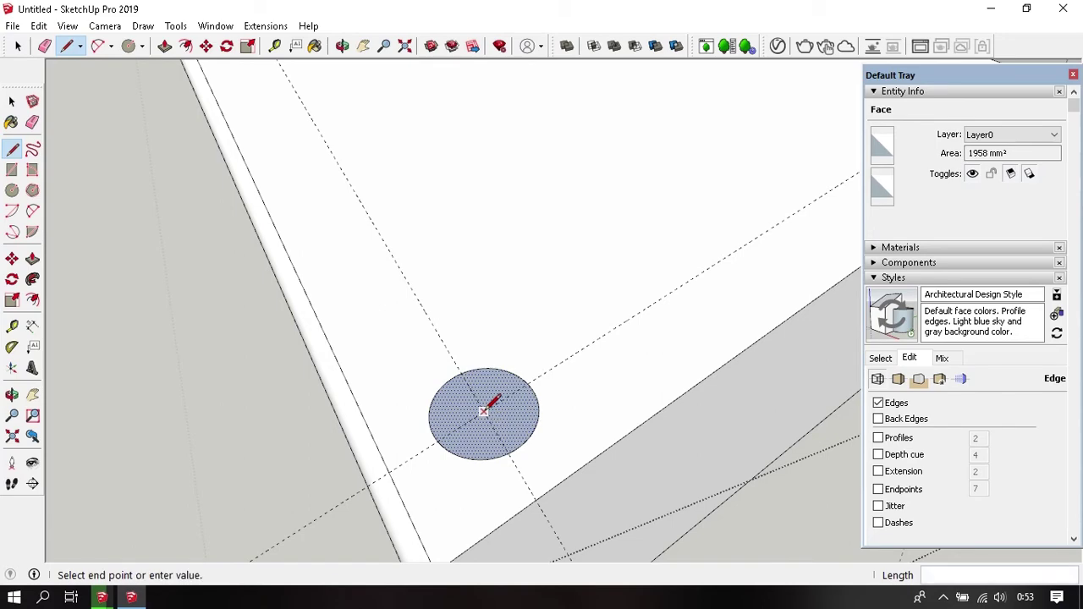
scroll(490, 407, "down", 2)
scroll(486, 409, "down", 3)
scroll(483, 411, "down", 3)
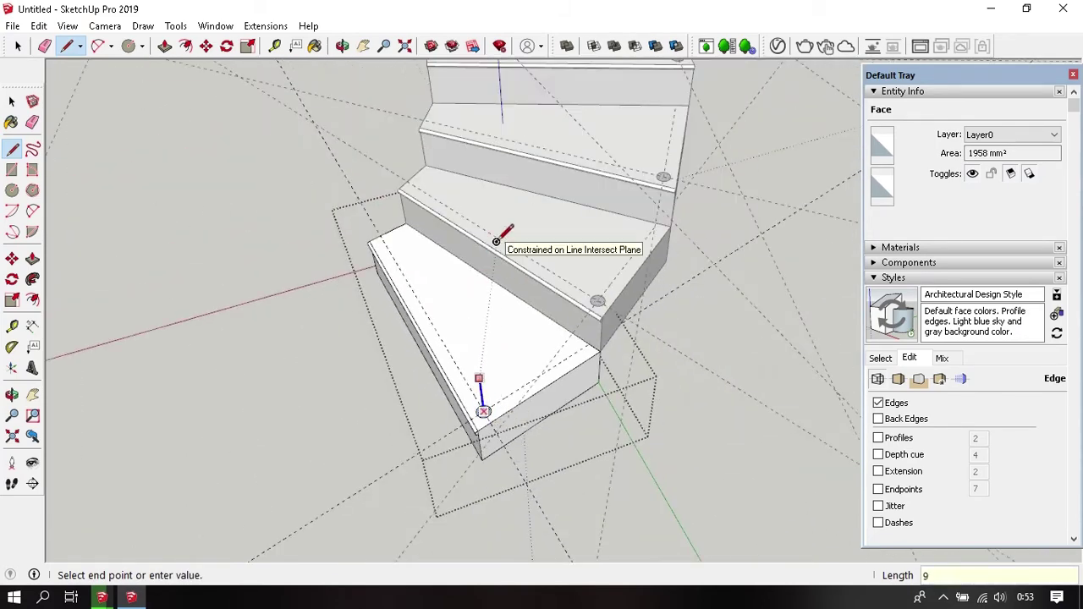
middle_click_drag(496, 241, 480, 347)
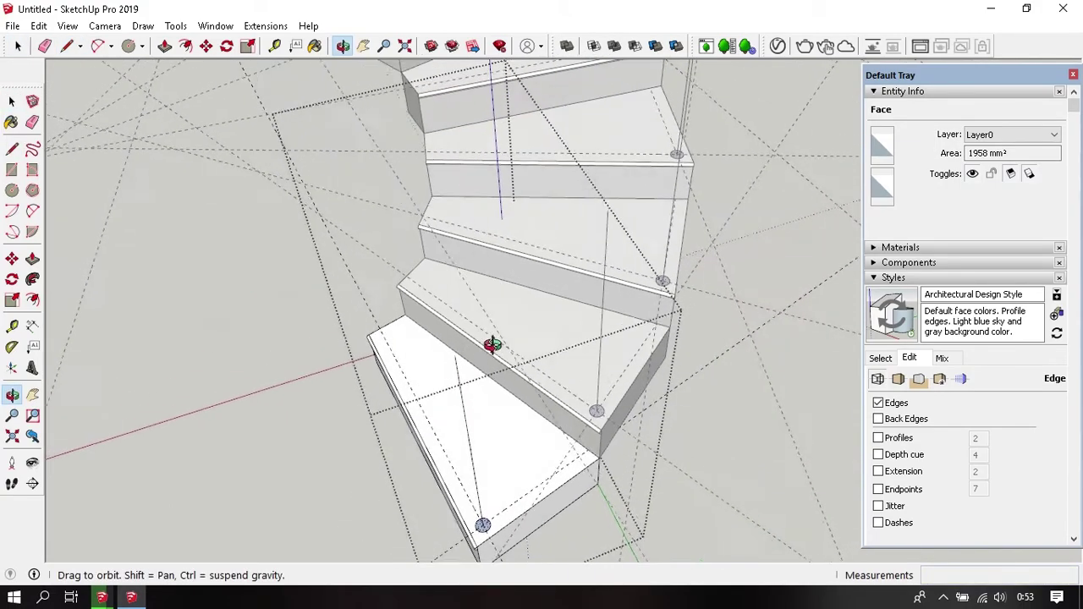
left_click(452, 372)
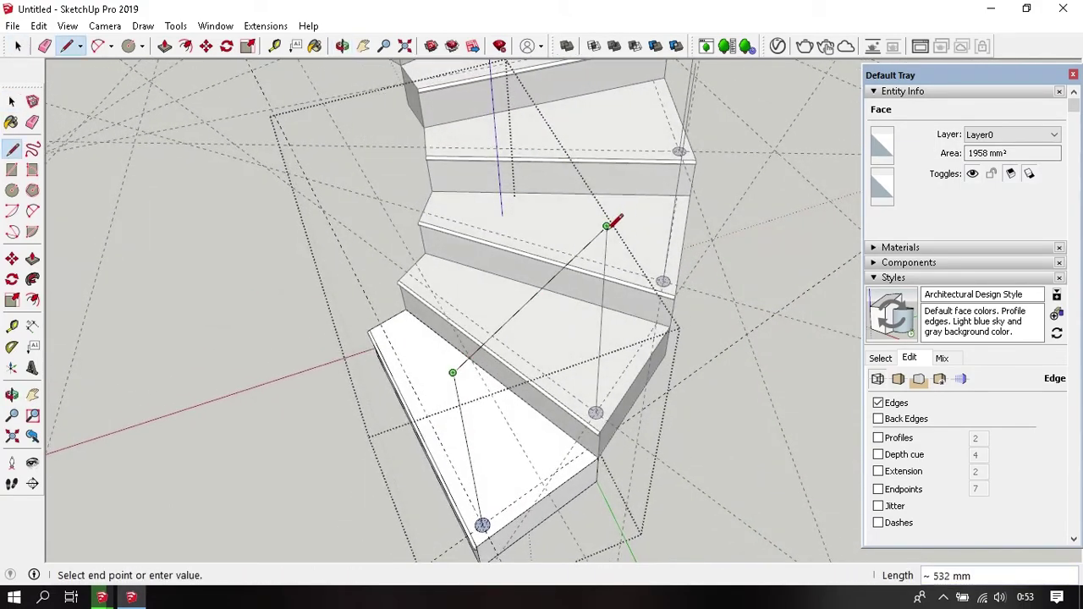
left_click(606, 226)
middle_click_drag(604, 239, 495, 464)
key("space")
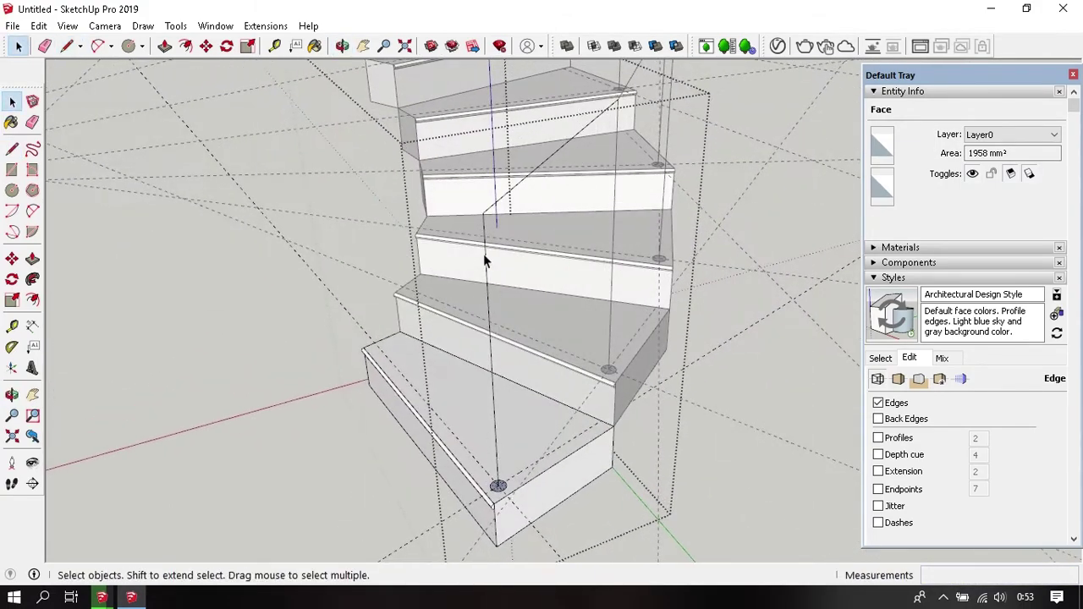
- Select the vertical and sloped path lines and zoom back to the bottom circle
left_click(491, 218)
left_click(491, 218, "ctrl")
scroll(503, 454, "up", 3)
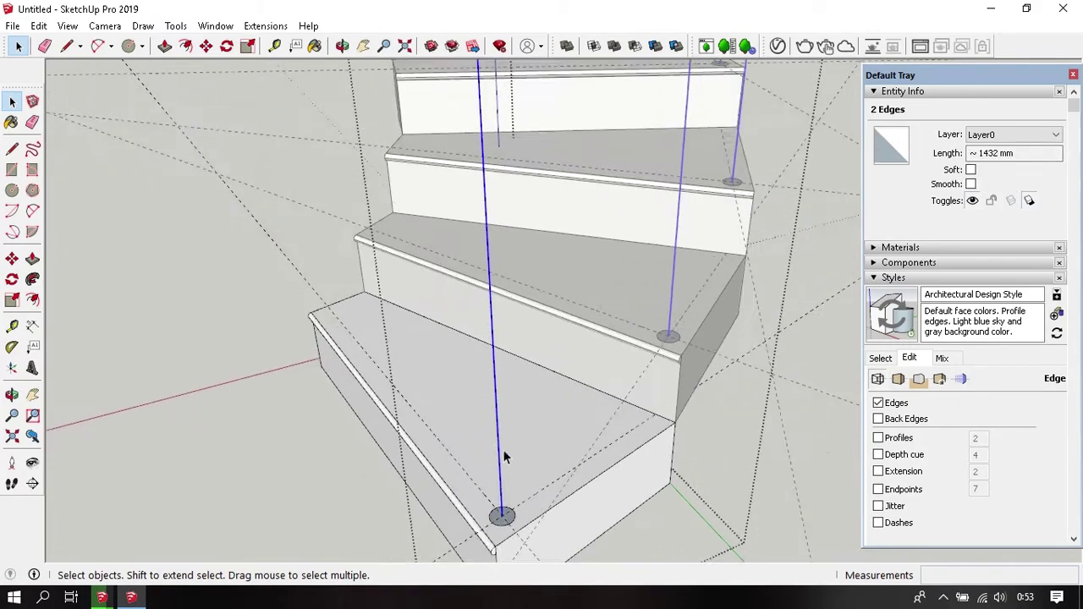
middle_click_drag(502, 454, 546, 217)
scroll(508, 474, "up", 3)
middle_click_drag(483, 524, 533, 416, "shift")
- Follow Me the bottom tread's circle along the path into a cylindrical baluster
key("space")
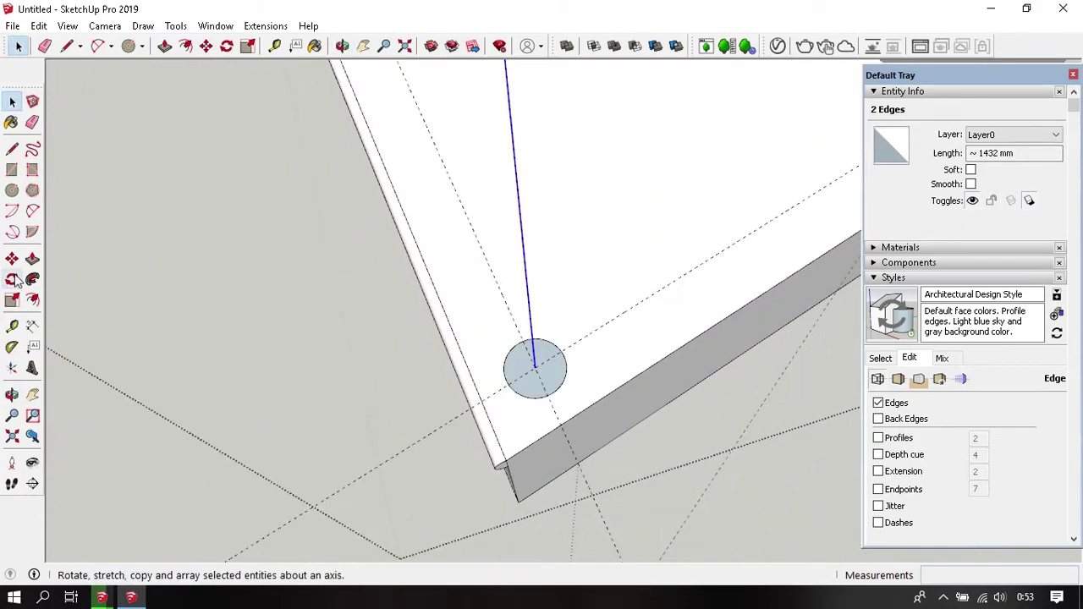
left_click(33, 285)
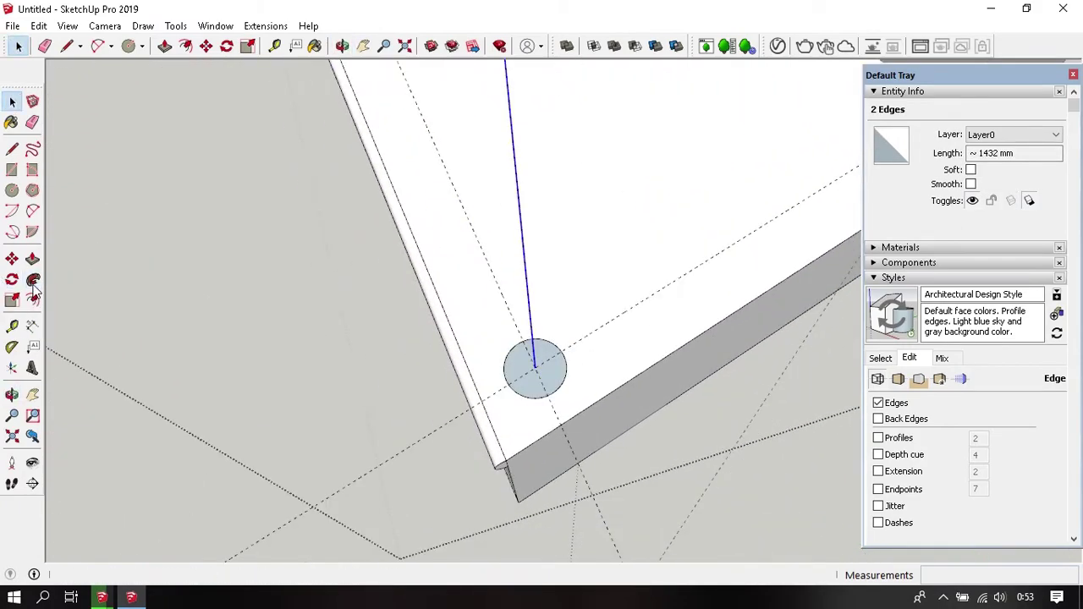
left_click(559, 376)
scroll(536, 406, "down", 3)
scroll(592, 414, "down", 3)
middle_click_drag(592, 414, 614, 437)
scroll(520, 394, "up", 4)
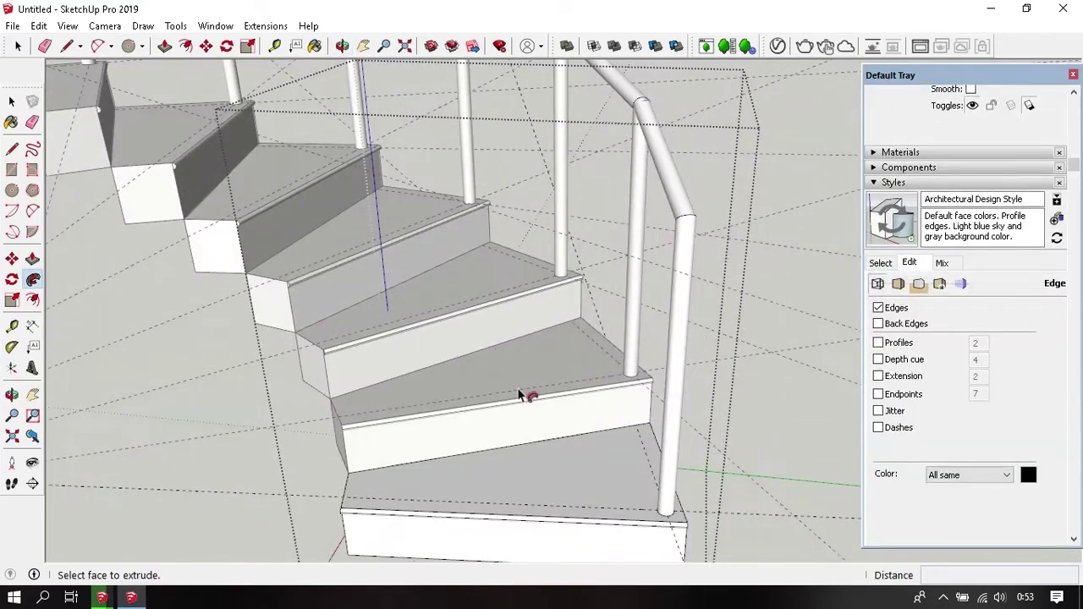
middle_click_drag(519, 394, 592, 351)
scroll(435, 394, "up", 3)
scroll(435, 394, "up", 4)
mouse_move(491, 491)
middle_mouse_down()
mouse_move(426, 466)
mouse_move(508, 375)
middle_mouse_up()
- Place guides 50 mm in from the next step's side and front edges
key("t")
left_click(451, 340)
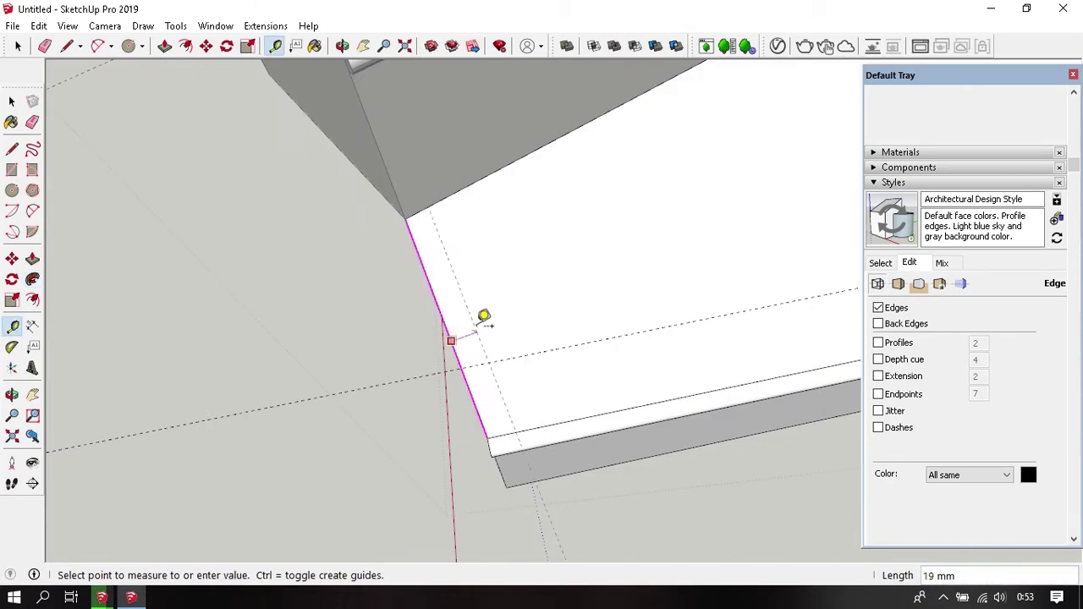
type("50")
key("Return")
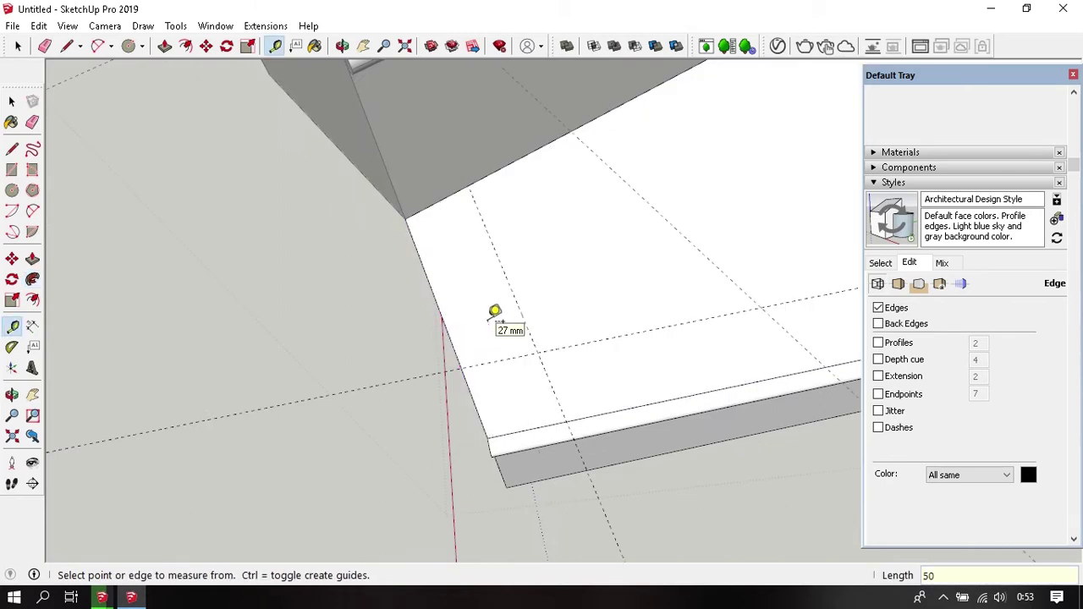
left_click(634, 408)
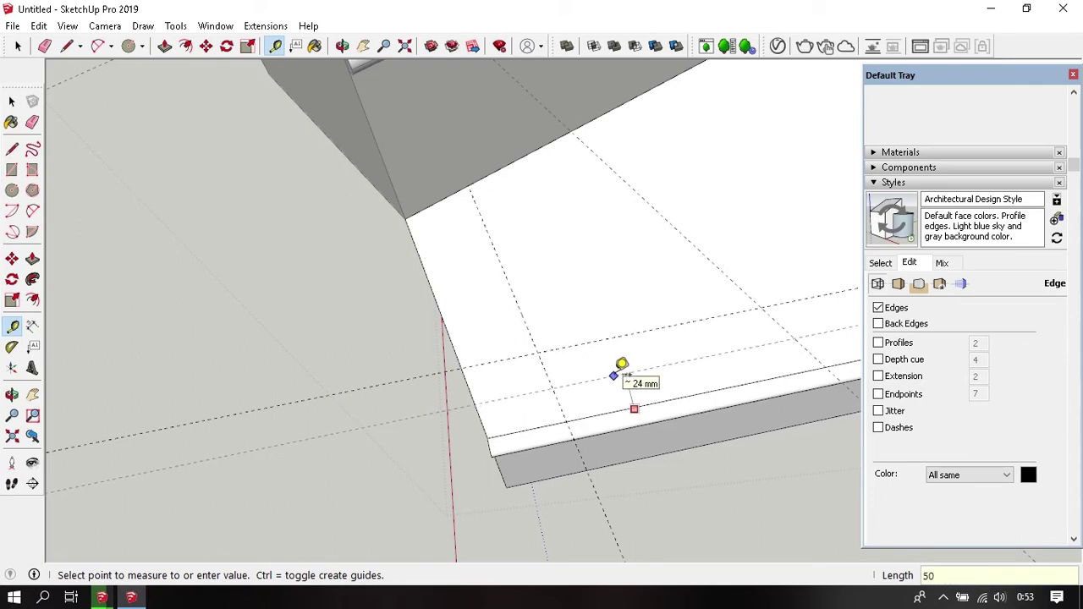
- Draw a radius-25 circle at the guide intersection and reverse its face
key("c")
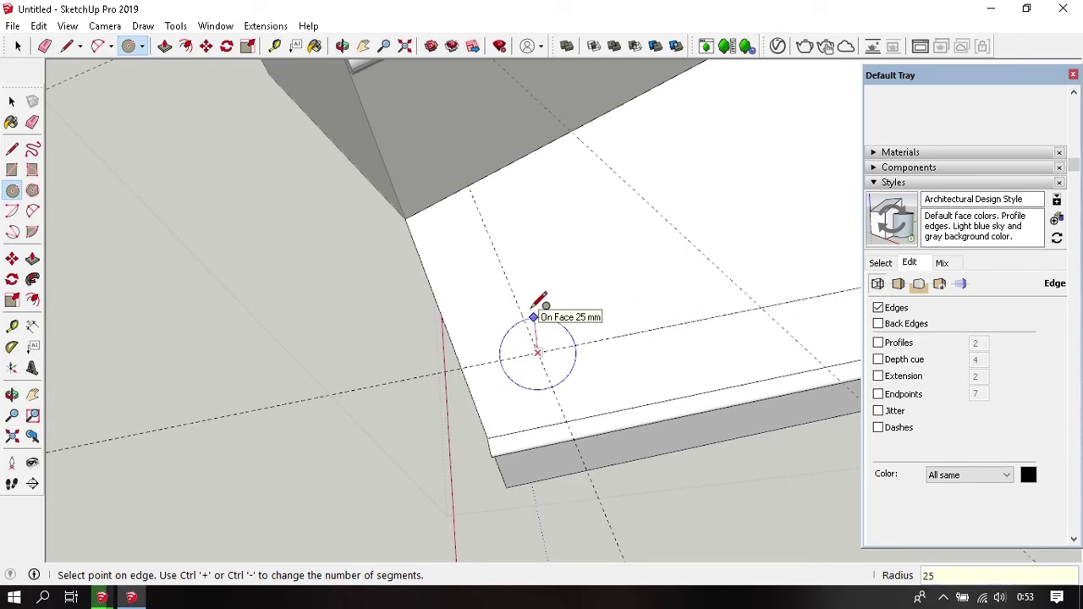
key("Return")
key("space")
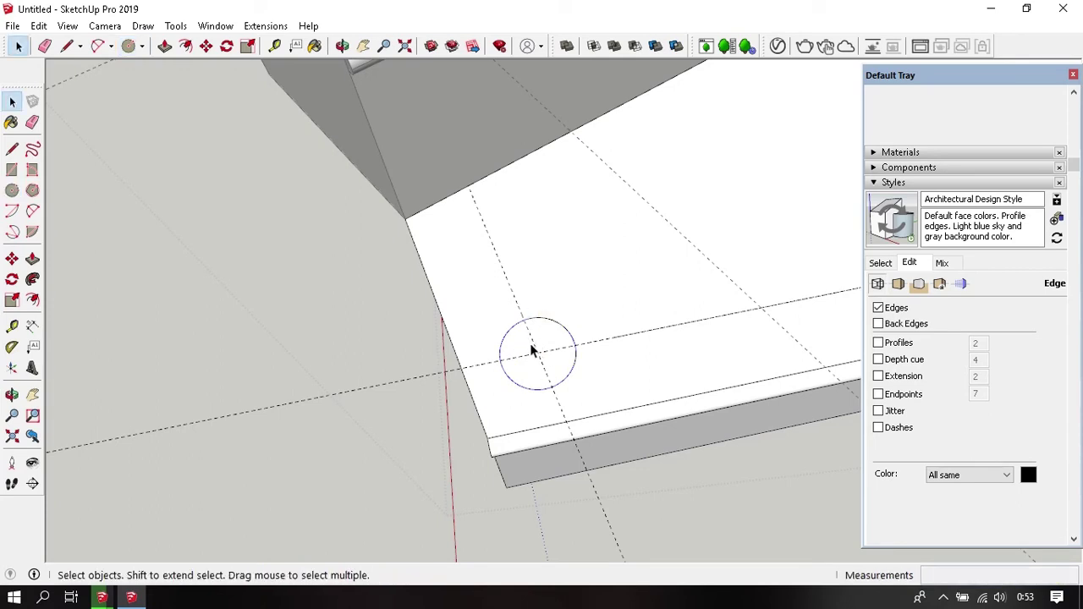
left_click(532, 345)
scroll(531, 345, "up", 2)
right_click(532, 345)
left_click(593, 223)
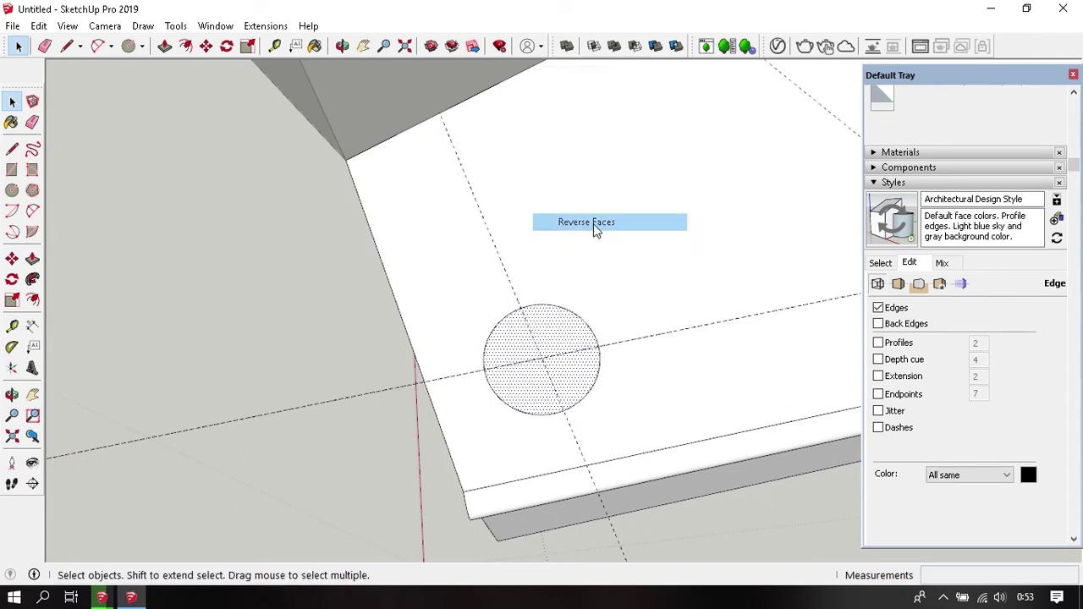
- Draw a vertical path line rising from the new circle's centre
key("l")
left_click(542, 356)
scroll(543, 356, "down", 2)
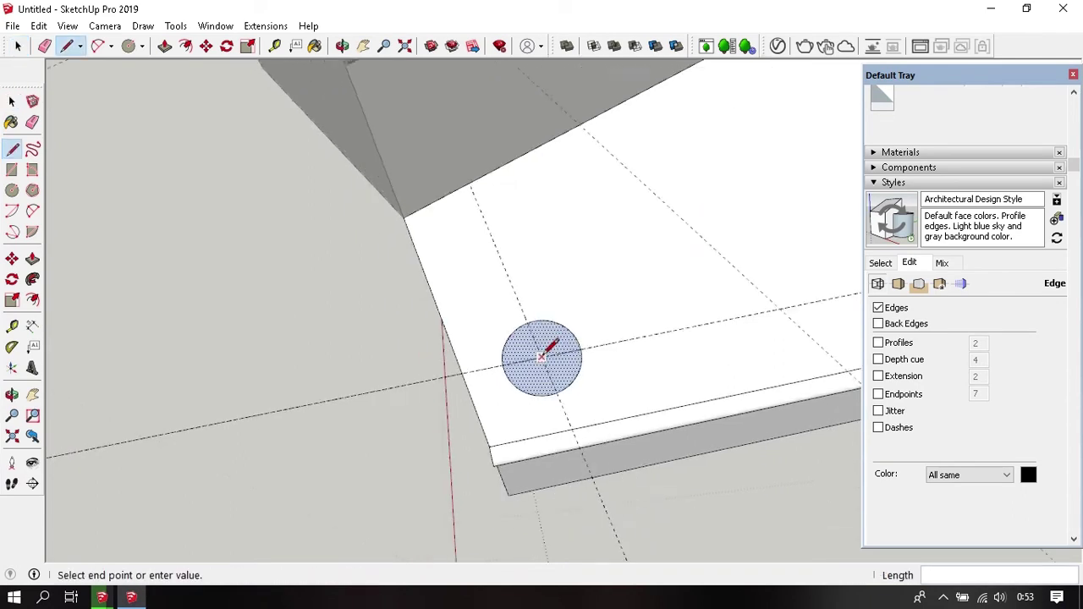
scroll(543, 352, "down", 1)
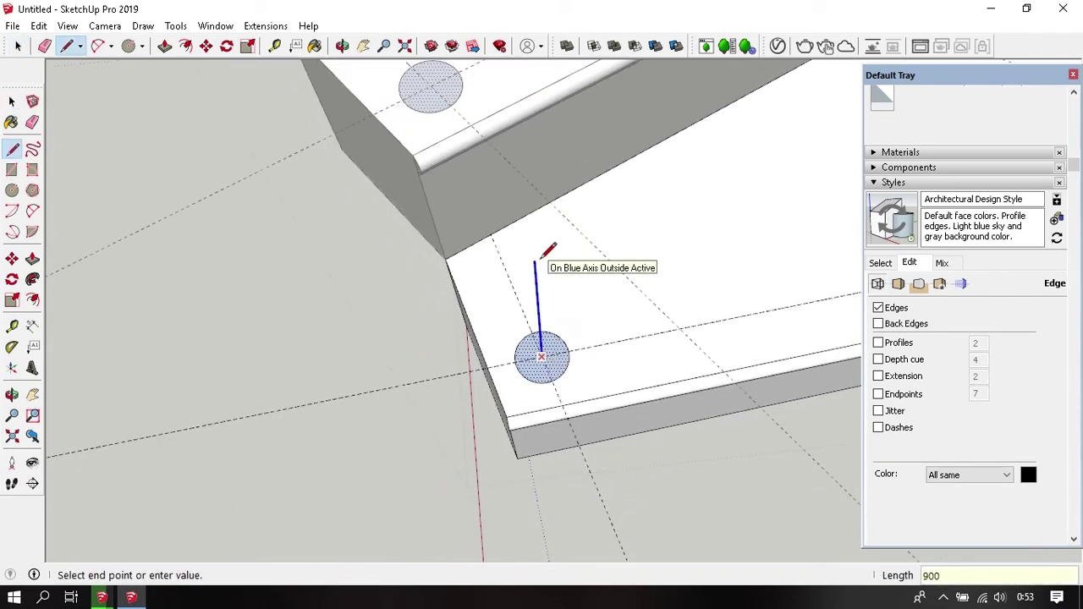
scroll(543, 254, "down", 1)
middle_click_drag(541, 252, 558, 186)
scroll(575, 406, "up", 3)
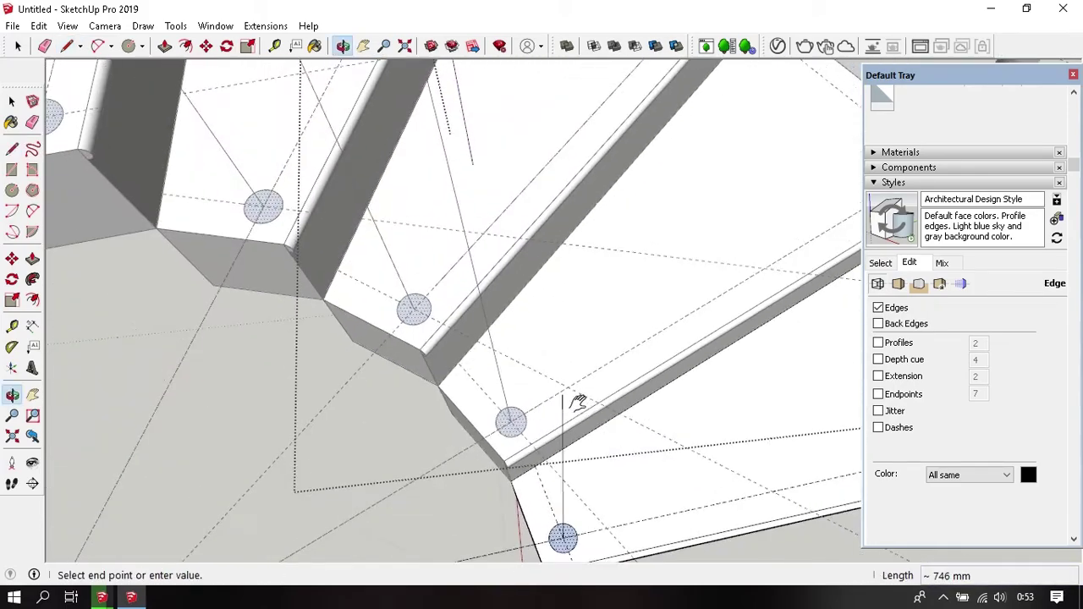
middle_click_drag(575, 406, 538, 330, "shift")
scroll(538, 330, "down", 2)
mouse_move(564, 213)
middle_mouse_down()
mouse_move(563, 279)
mouse_move(546, 189)
mouse_move(548, 300)
middle_mouse_up()
key("space")
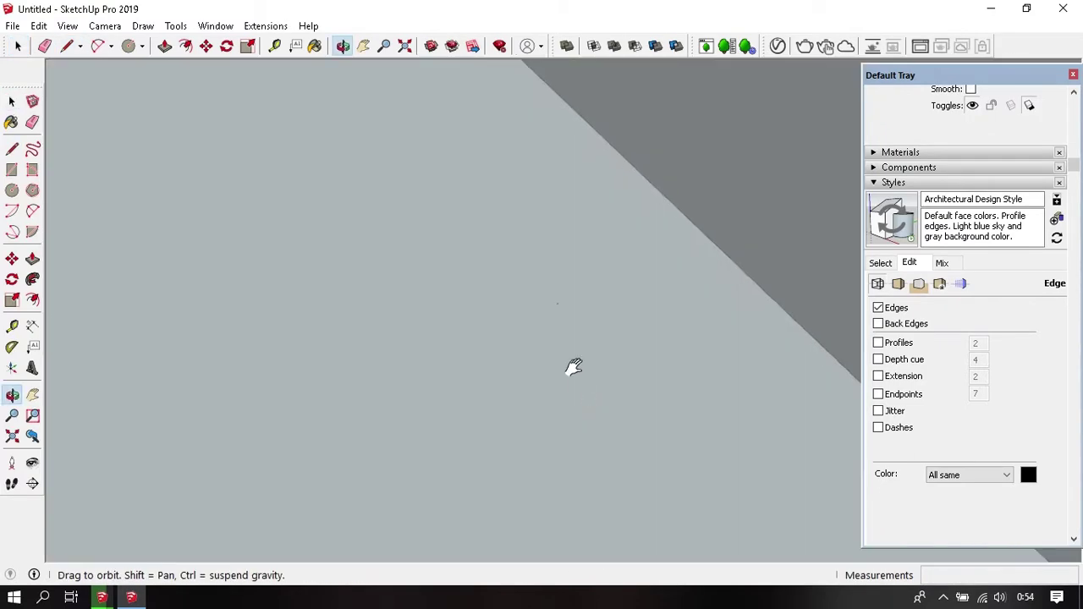
- Follow Me the disc up its path into a round baluster post
mouse_move(575, 368)
middle_mouse_down()
mouse_move(570, 299)
mouse_move(575, 383)
middle_mouse_up()
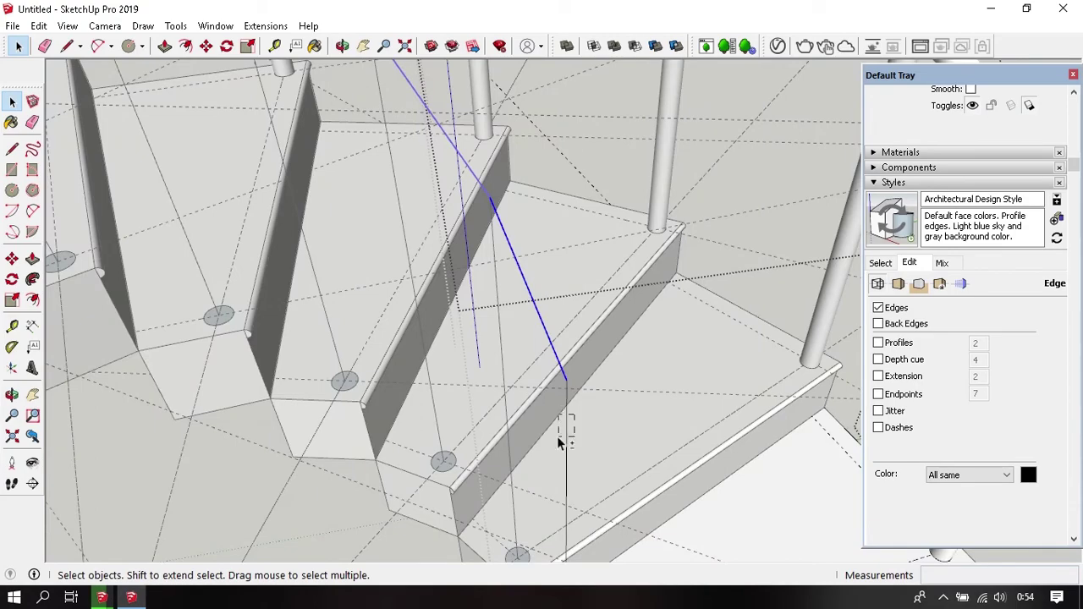
middle_click_drag(557, 436, 559, 339)
scroll(514, 322, "up", 3)
scroll(474, 356, "up", 2)
scroll(421, 409, "up", 2)
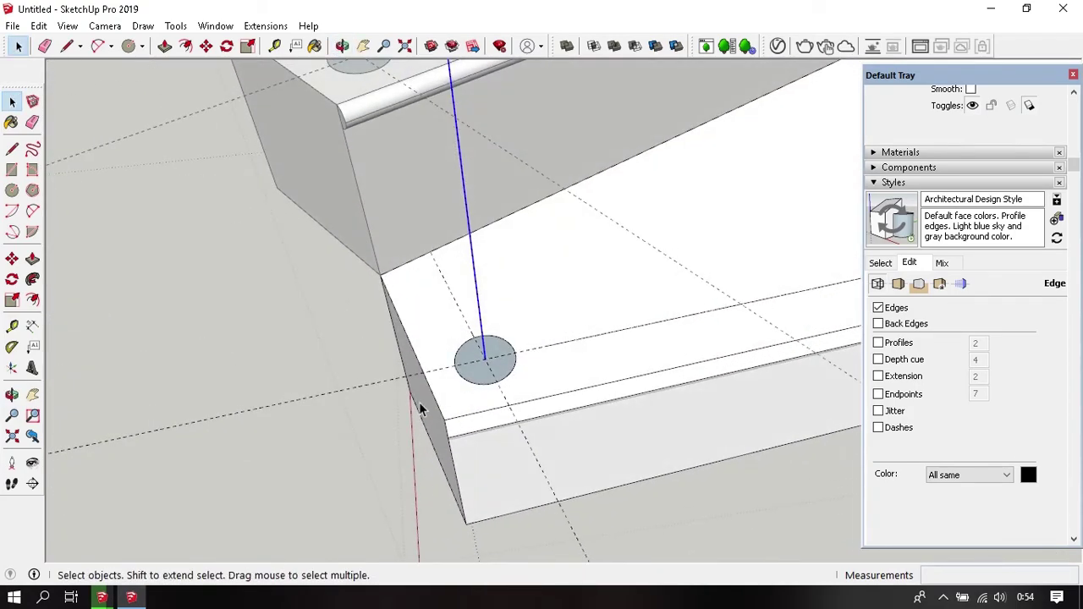
left_click(31, 282)
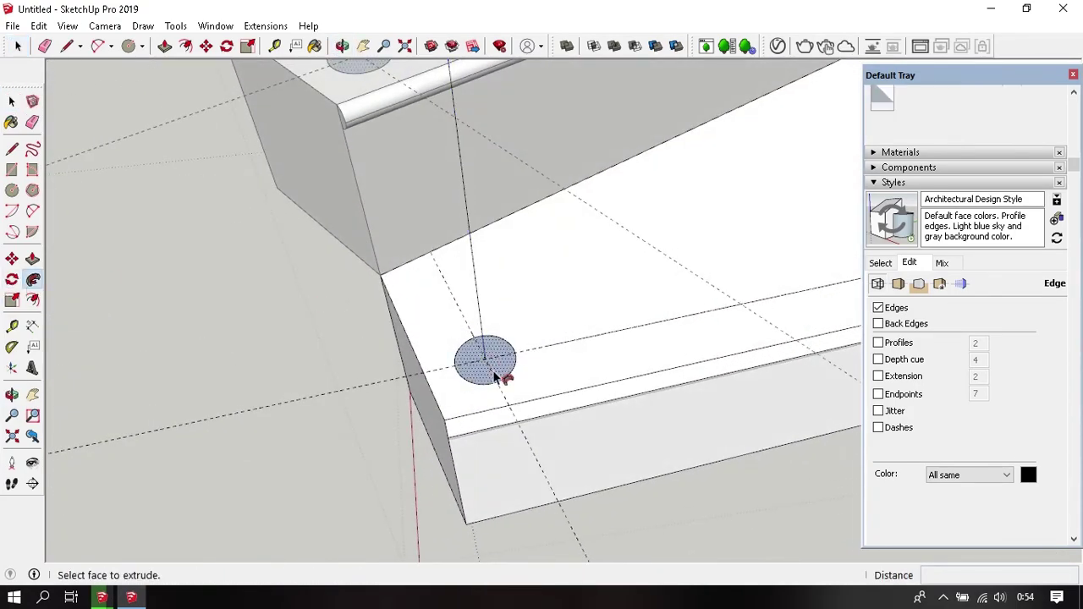
left_click(495, 376)
scroll(517, 386, "down", 3)
mouse_move(517, 386)
middle_mouse_down()
mouse_move(273, 423)
mouse_move(534, 388)
mouse_move(262, 201)
middle_mouse_up()
key("space")
scroll(534, 388, "down", 3)
- Erase all construction guides with Edit > Delete Guides
left_click(36, 27)
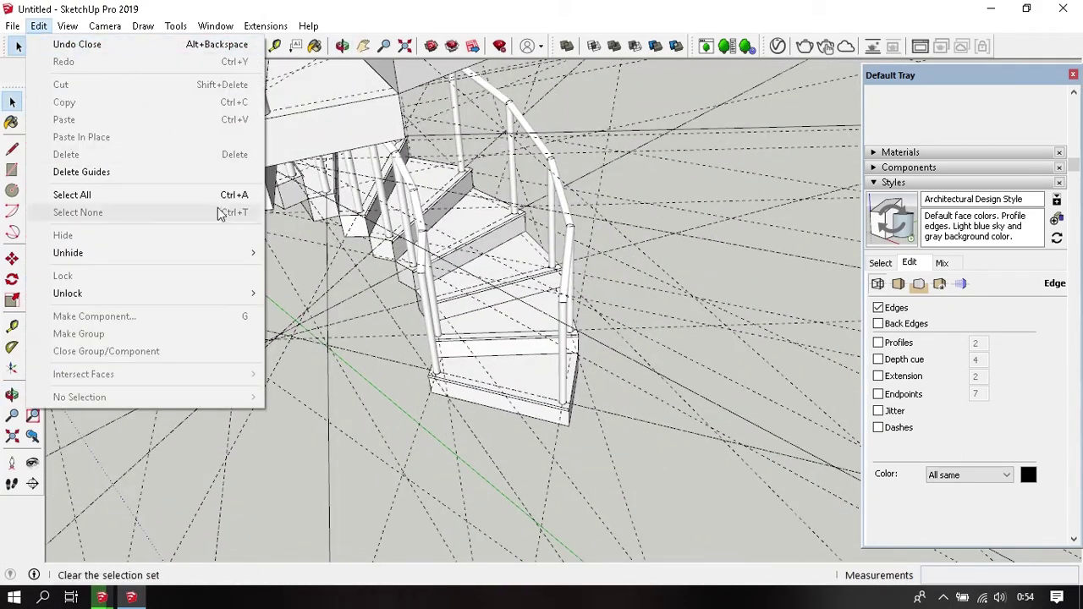
left_click(147, 174)
middle_click_drag(331, 262, 527, 358)
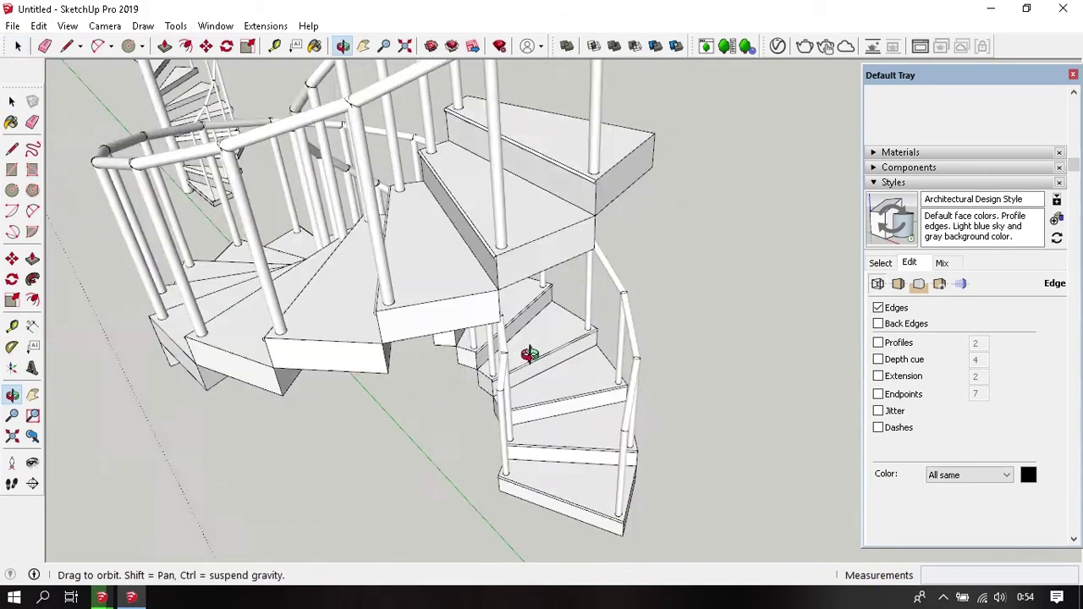
scroll(356, 283, "down", 5)
mouse_move(355, 282)
middle_mouse_down()
mouse_move(446, 311)
mouse_move(563, 428)
mouse_move(520, 283)
mouse_move(291, 271)
mouse_move(433, 383)
middle_mouse_up()
scroll(446, 311, "up", 3)
scroll(292, 271, "down", 2)
scroll(433, 382, "up", 3)
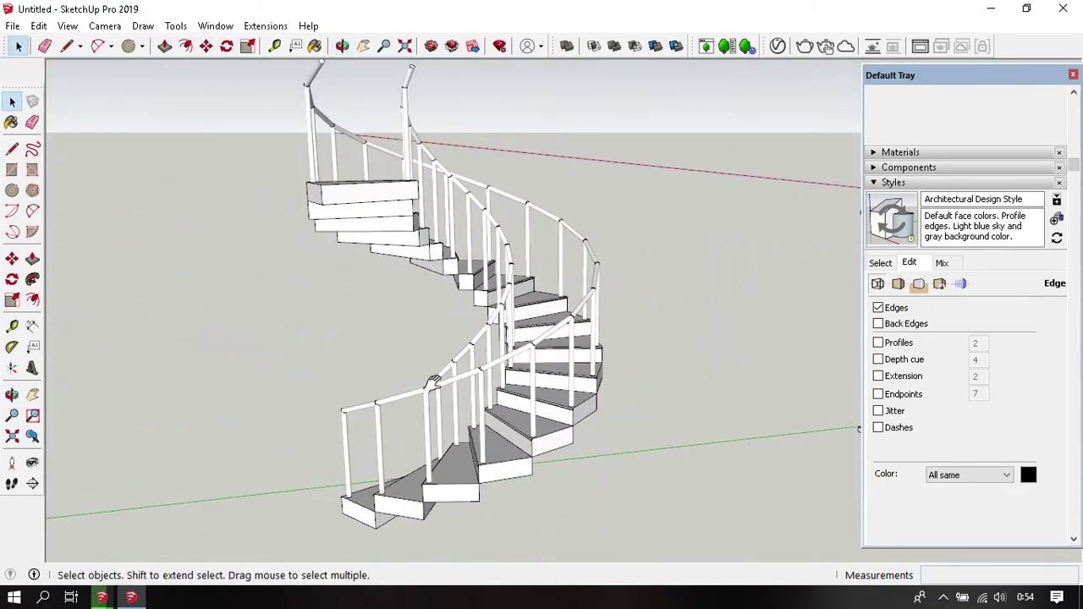
- Orbit low to the lower steps and open the step component for editing
mouse_move(367, 224)
middle_mouse_down()
mouse_move(451, 213)
mouse_move(493, 559)
mouse_move(539, 448)
middle_mouse_up()
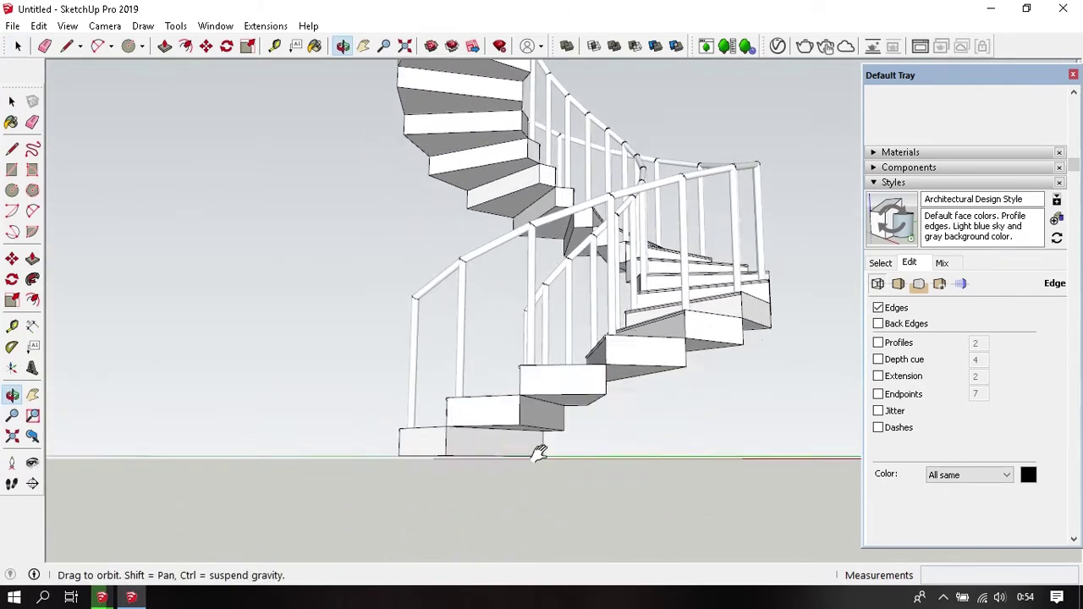
scroll(494, 398, "up", 3)
scroll(495, 397, "up", 3)
scroll(573, 322, "up", 2)
scroll(571, 318, "up", 2)
double_click(571, 318)
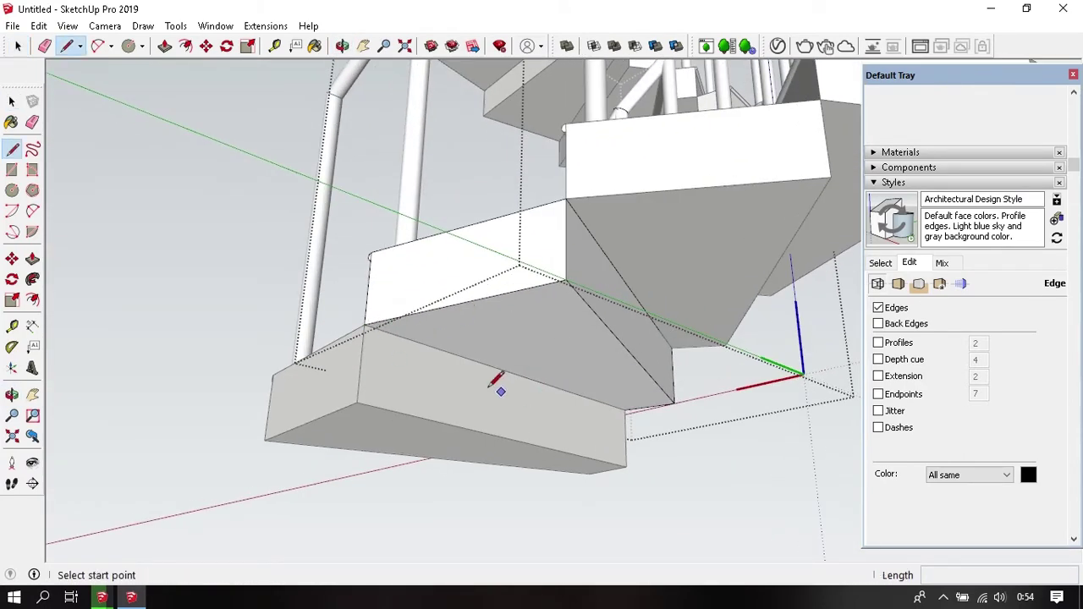
- Move the step block's bottom edges down onto the lower step's corner to slope the underside
key("space")
left_click(402, 338)
mouse_move(397, 343)
middle_mouse_down()
mouse_move(418, 316)
mouse_move(455, 306)
middle_mouse_up()
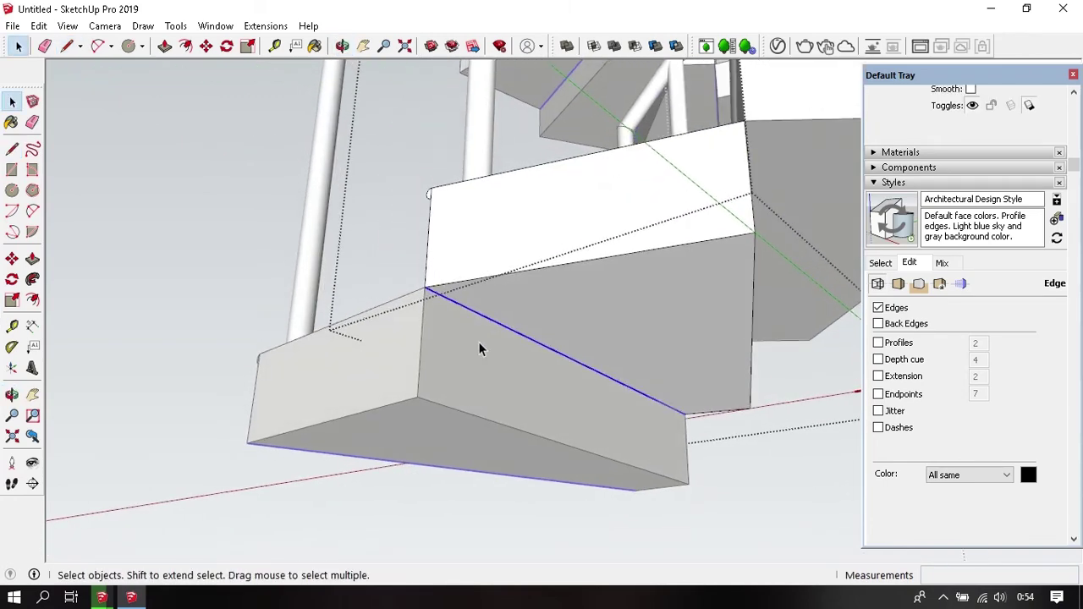
key("m")
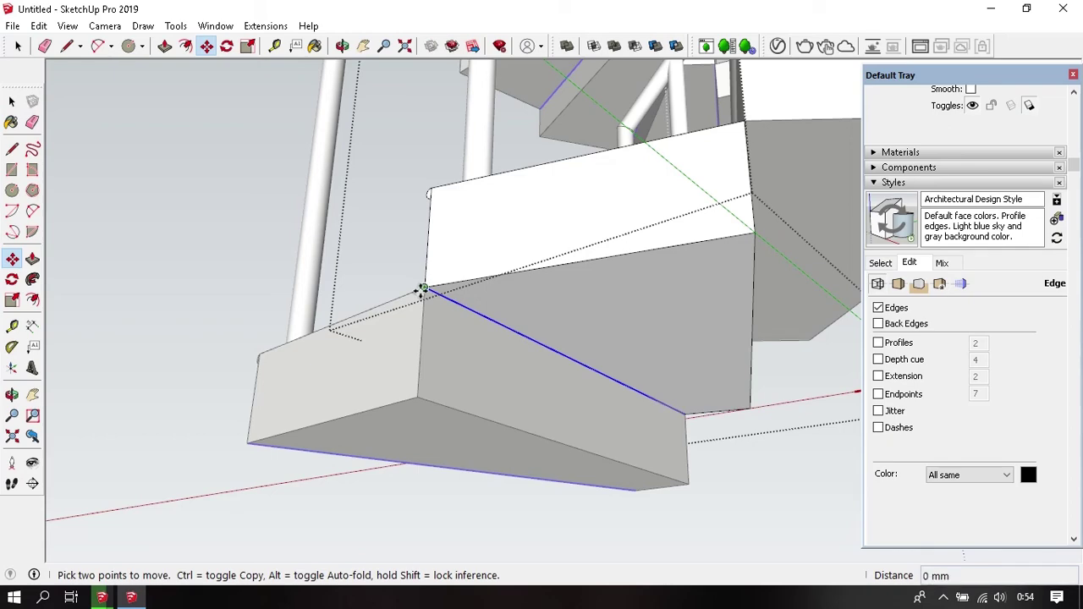
left_click_drag(423, 288, 407, 399)
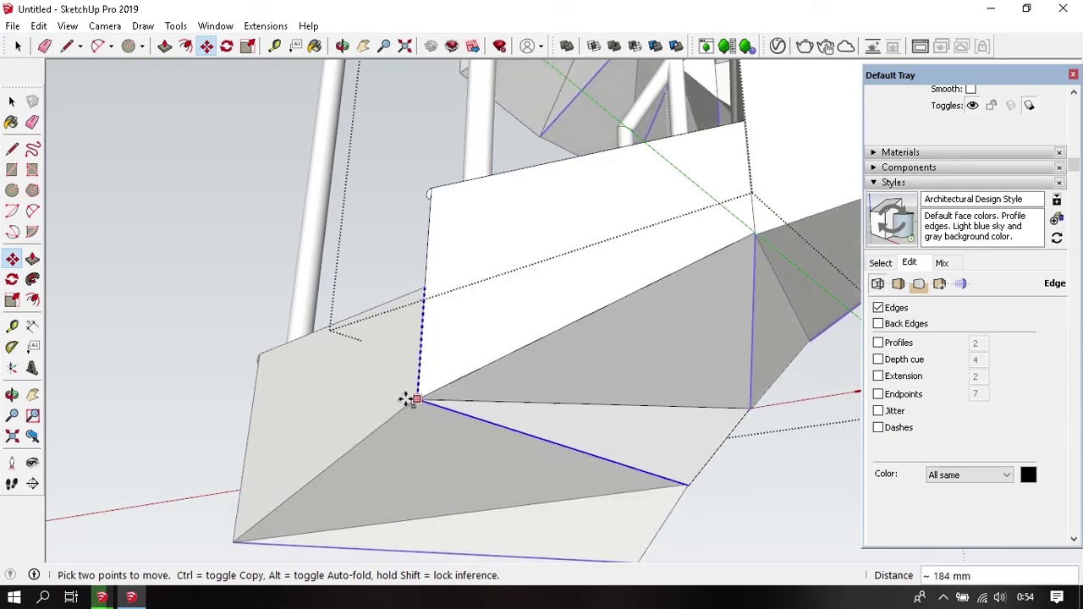
left_click_drag(408, 400, 428, 395)
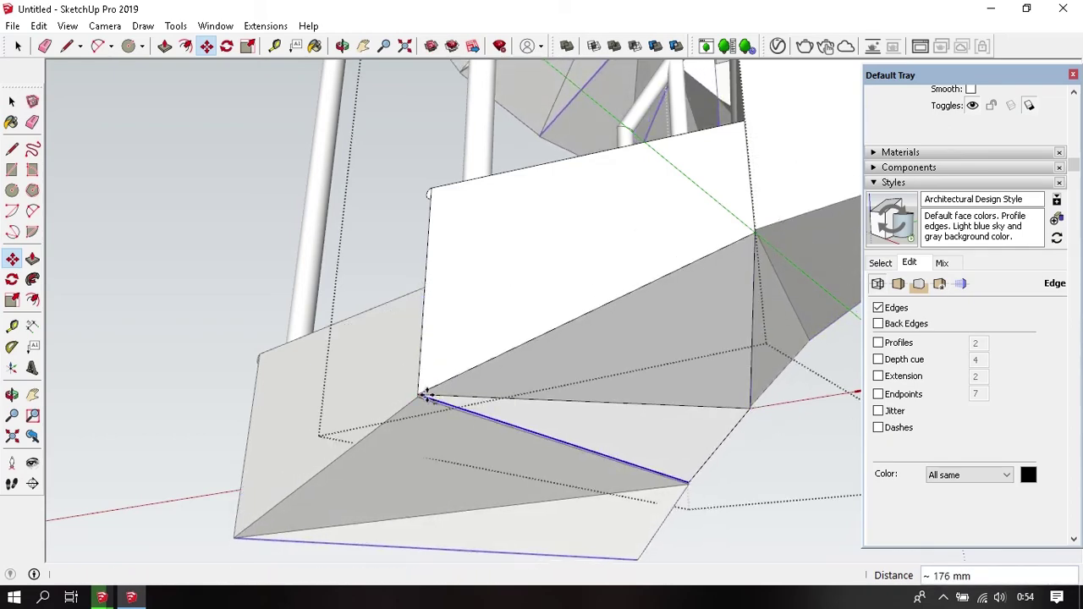
key("space")
- Orbit around the stair to inspect the stepped, sloping underside
mouse_move(600, 370)
middle_mouse_down()
mouse_move(542, 426)
mouse_move(483, 271)
mouse_move(513, 363)
mouse_move(301, 448)
middle_mouse_up()
scroll(477, 266, "up", 3)
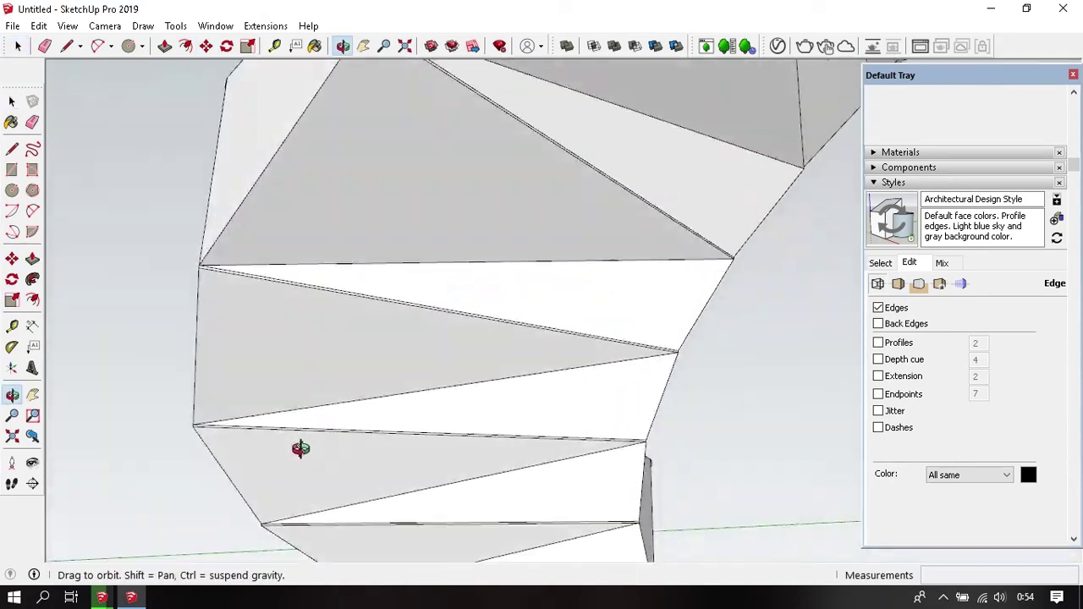
scroll(438, 362, "down", 3)
mouse_move(438, 362)
middle_mouse_down()
mouse_move(470, 292)
mouse_move(702, 425)
mouse_move(594, 372)
mouse_move(612, 254)
mouse_move(603, 283)
middle_mouse_up()
mouse_move(415, 382)
middle_mouse_down()
mouse_move(395, 278)
mouse_move(373, 492)
middle_mouse_up()
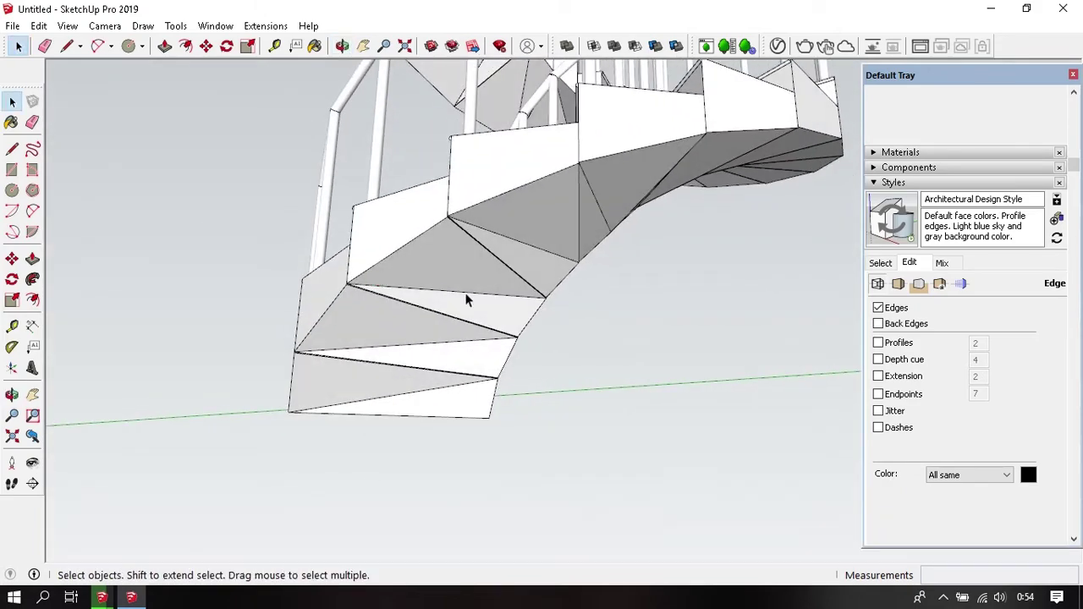
mouse_move(465, 300)
middle_mouse_down()
mouse_move(573, 229)
mouse_move(208, 321)
middle_mouse_up()
mouse_move(435, 307)
middle_mouse_down()
mouse_move(218, 225)
mouse_move(289, 343)
middle_mouse_up()
mouse_move(418, 270)
middle_mouse_down()
mouse_move(360, 362)
mouse_move(278, 375)
middle_mouse_up()
mouse_move(456, 275)
middle_mouse_down()
mouse_move(387, 181)
mouse_move(574, 202)
mouse_move(534, 225)
middle_mouse_up()
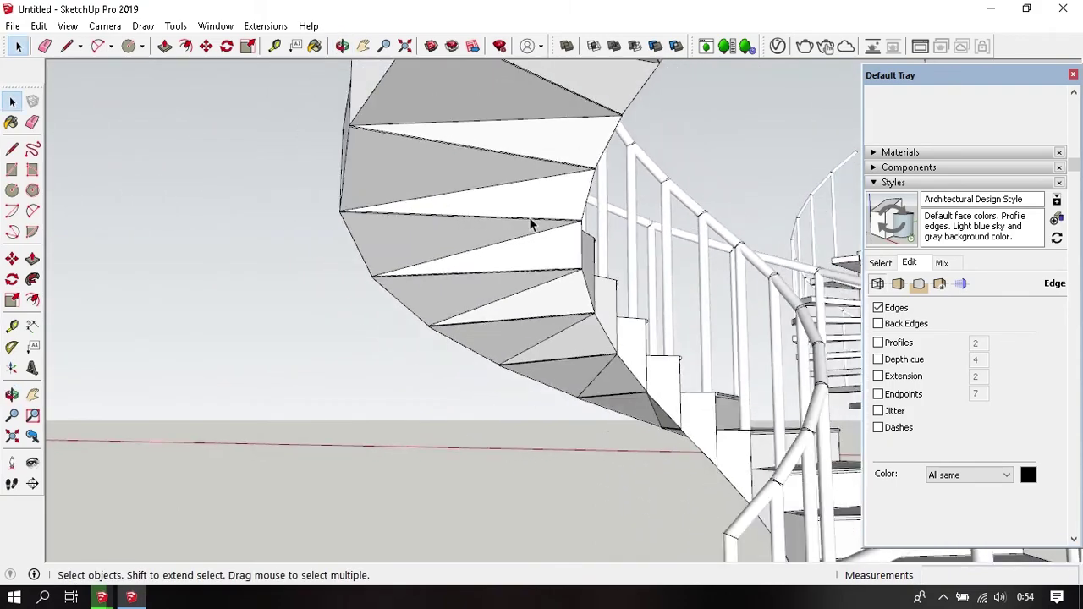
mouse_move(556, 145)
middle_mouse_down()
mouse_move(535, 240)
mouse_move(606, 155)
middle_mouse_up()
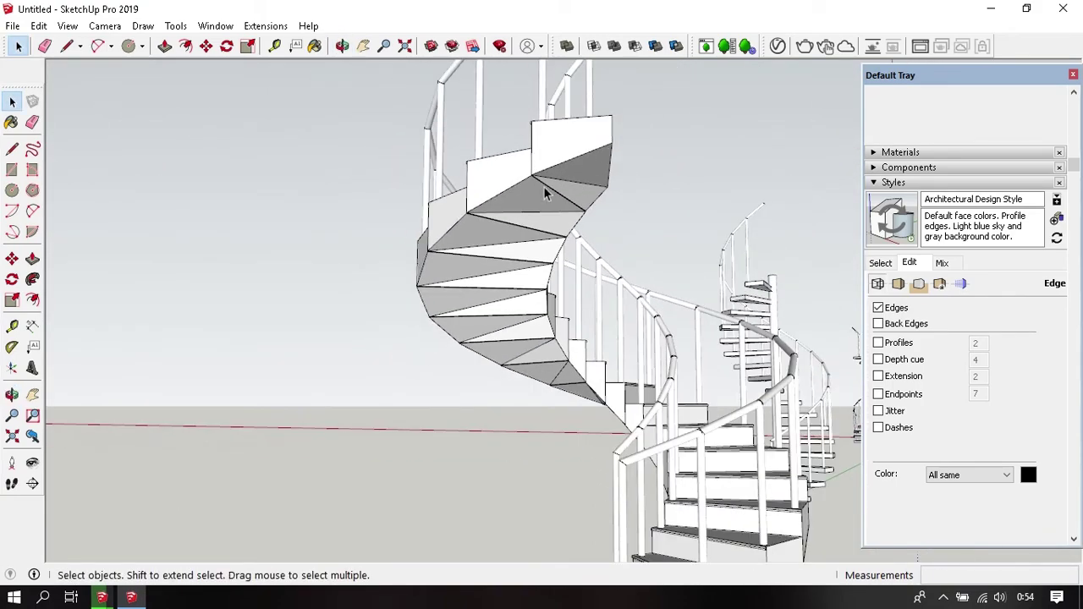
mouse_move(524, 362)
middle_mouse_down()
mouse_move(615, 242)
mouse_move(689, 357)
mouse_move(449, 411)
mouse_move(541, 392)
mouse_move(750, 296)
mouse_move(675, 344)
mouse_move(709, 406)
mouse_move(660, 381)
mouse_move(666, 415)
mouse_move(668, 398)
middle_mouse_up()
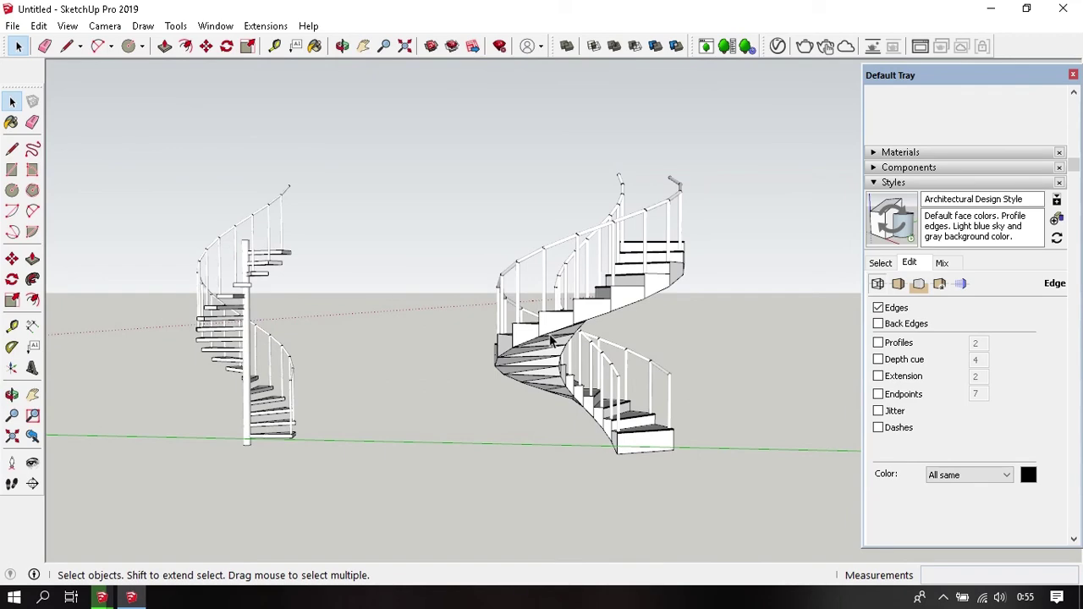
mouse_move(552, 341)
middle_mouse_down()
mouse_move(596, 347)
mouse_move(669, 331)
mouse_move(544, 387)
mouse_move(539, 341)
mouse_move(601, 378)
mouse_move(699, 372)
mouse_move(619, 358)
mouse_move(592, 374)
mouse_move(579, 363)
middle_mouse_up()
scroll(603, 347, "up", 1)
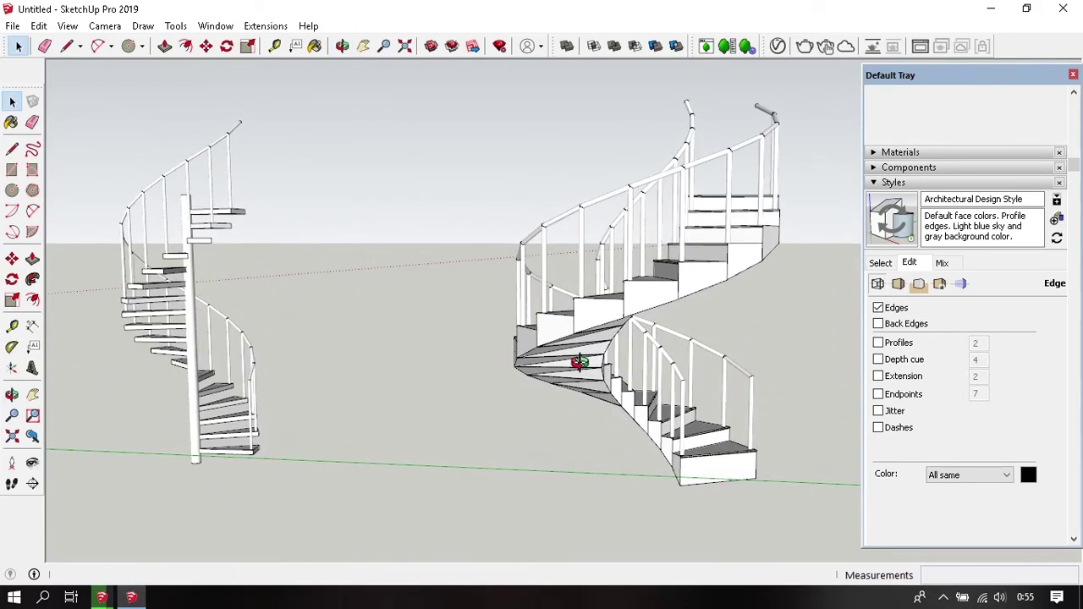